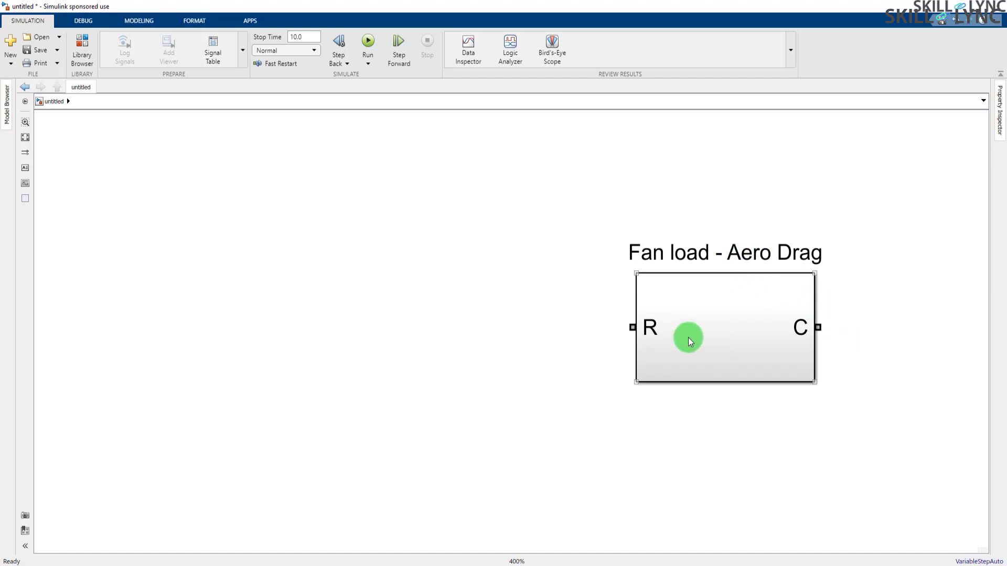
Open the Fan load - Aero Drag subsystem and inspect its R and C connection ports, including the C port's parameters
{"action": "double_click", "coordinate": [754, 326]}
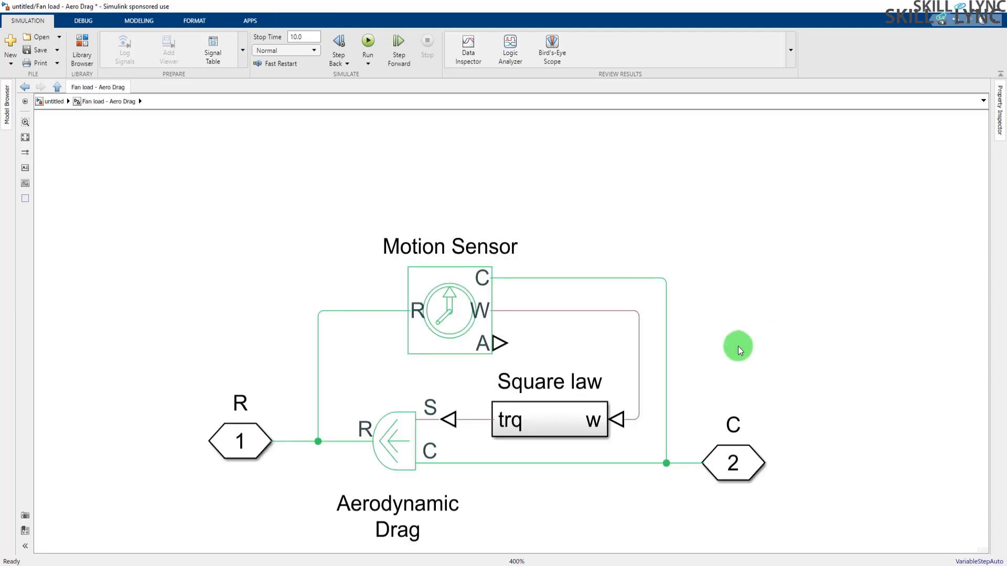
{"action": "left_click", "coordinate": [250, 438]}
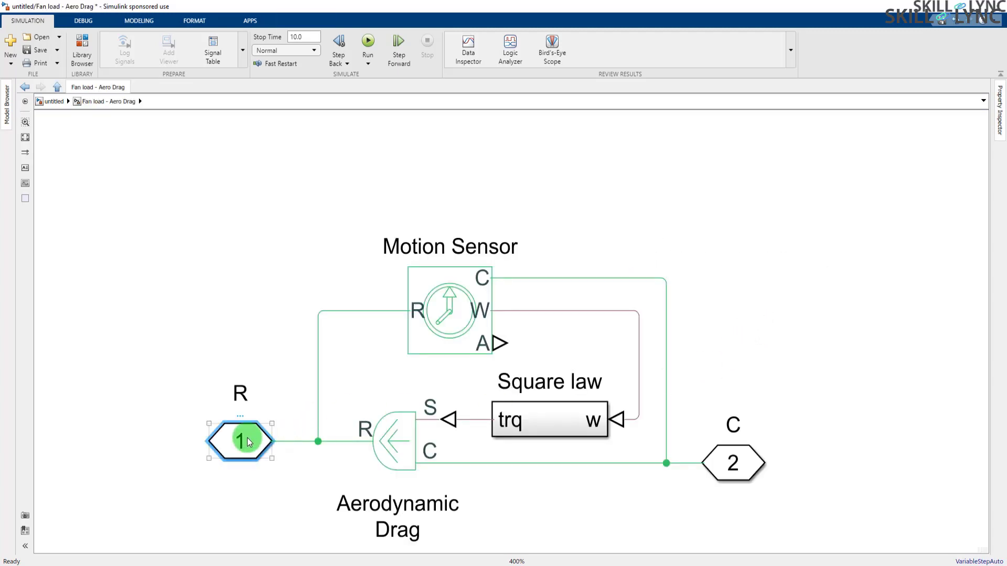
{"action": "left_click", "coordinate": [748, 462]}
{"action": "double_click", "coordinate": [749, 463]}
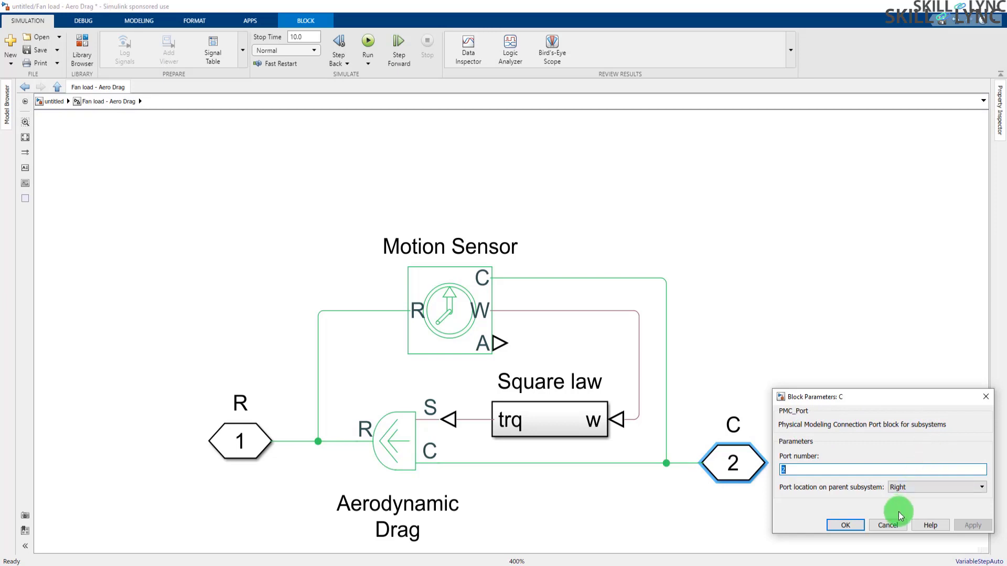
{"action": "left_click", "coordinate": [886, 525]}
{"action": "left_click", "coordinate": [241, 437]}
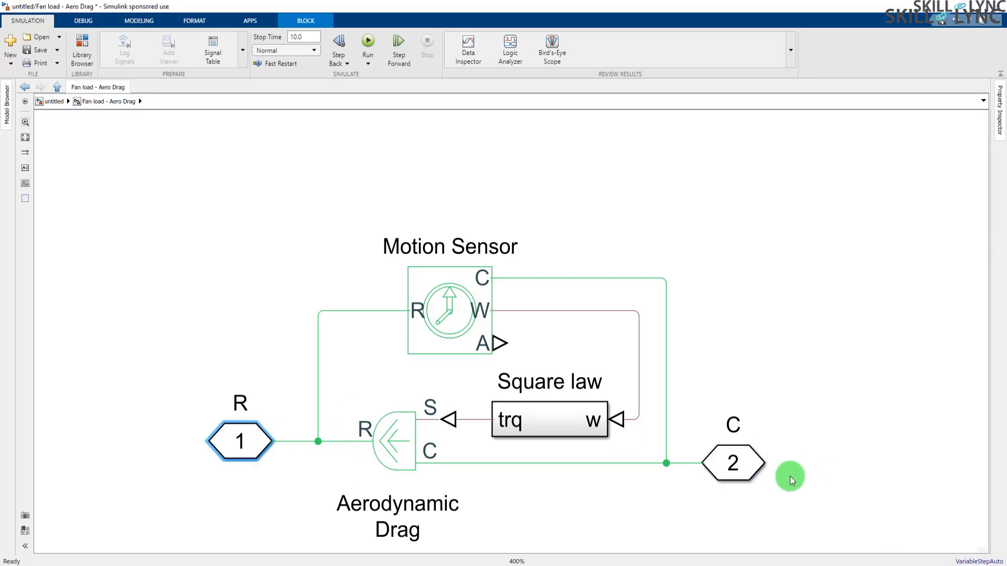
{"action": "left_click", "coordinate": [748, 465]}
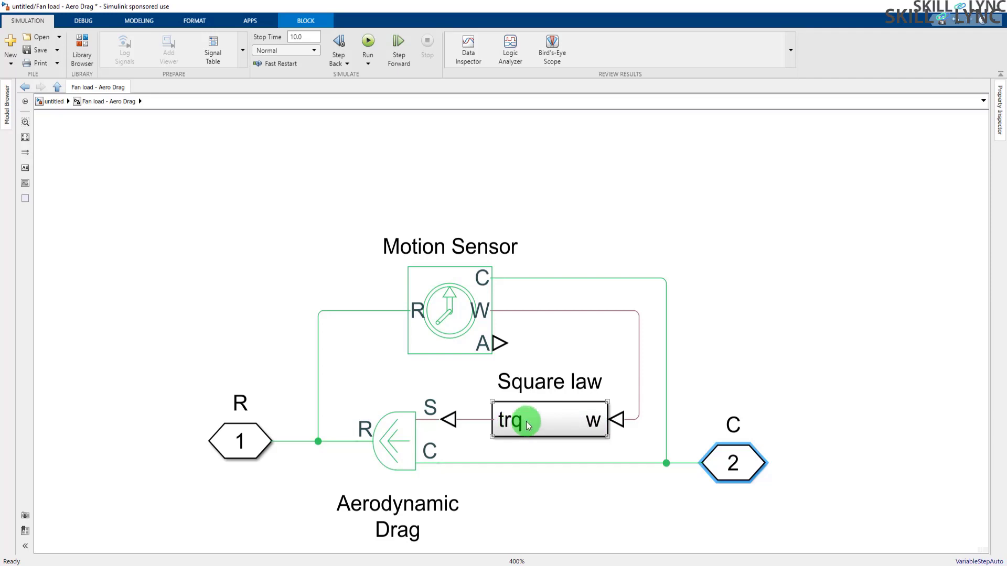
Open the Square law subsystem and shift its PS Product block slightly toward the w port
{"action": "left_click", "coordinate": [578, 423]}
{"action": "double_click", "coordinate": [579, 424]}
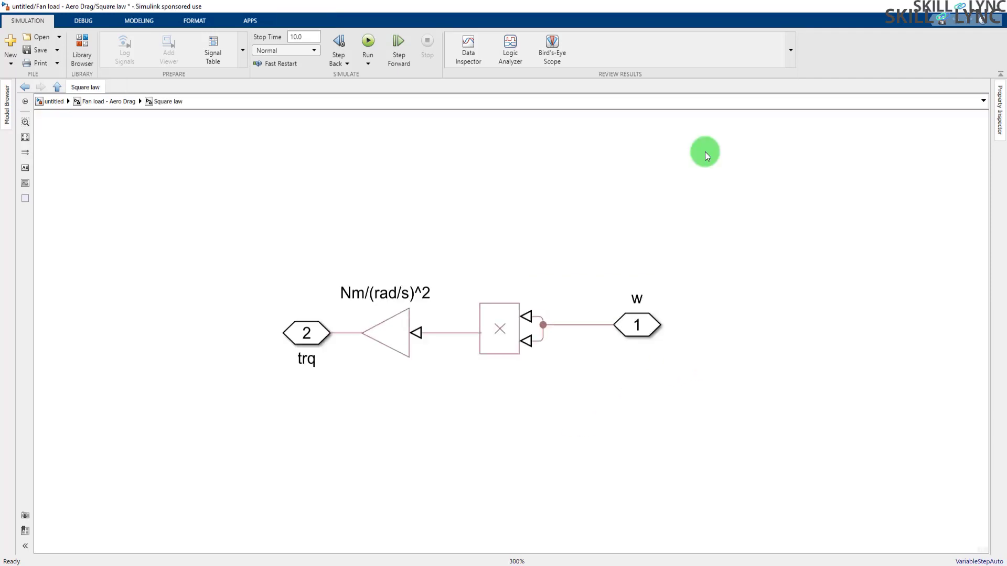
{"action": "scroll", "coordinate": [574, 168], "scroll_direction": "up", "scroll_amount": 1}
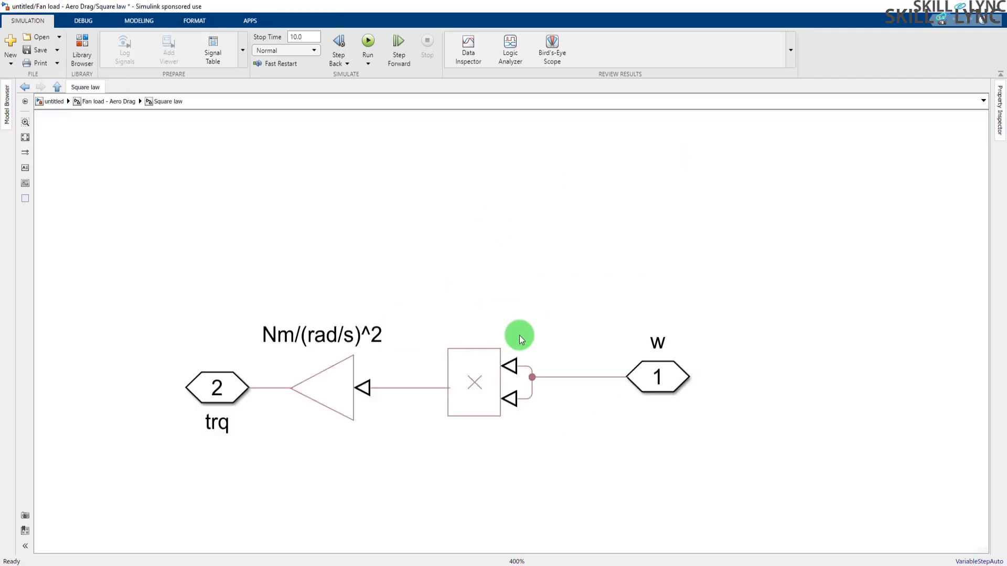
{"action": "left_click_drag", "start_coordinate": [483, 379], "coordinate": [493, 380]}
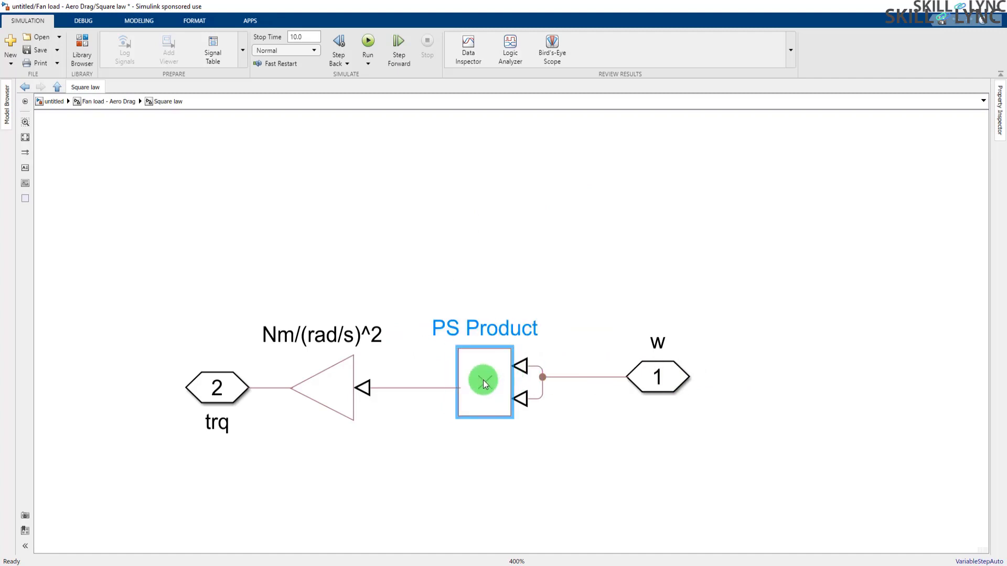
{"action": "left_click", "coordinate": [633, 373]}
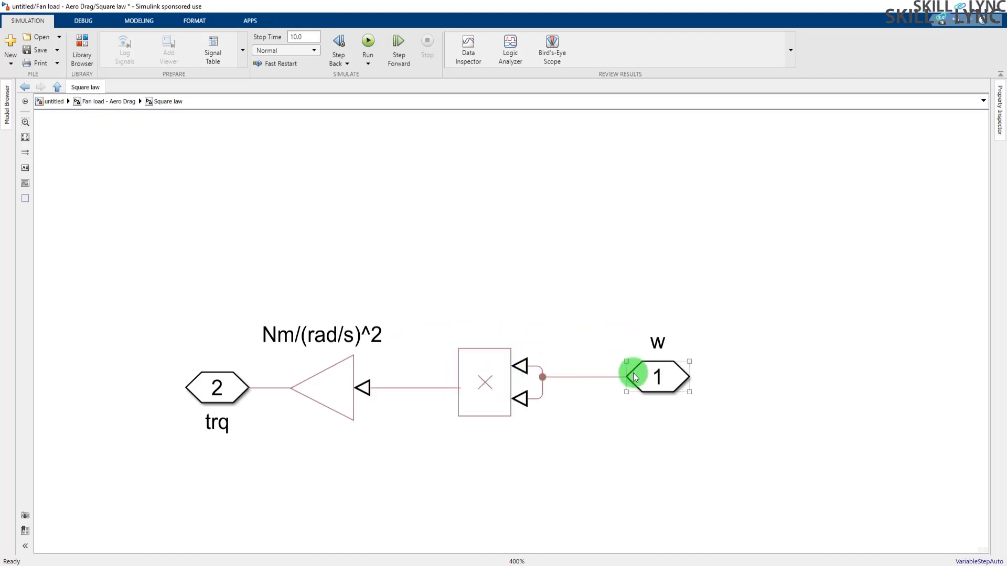
{"action": "left_click", "coordinate": [501, 379]}
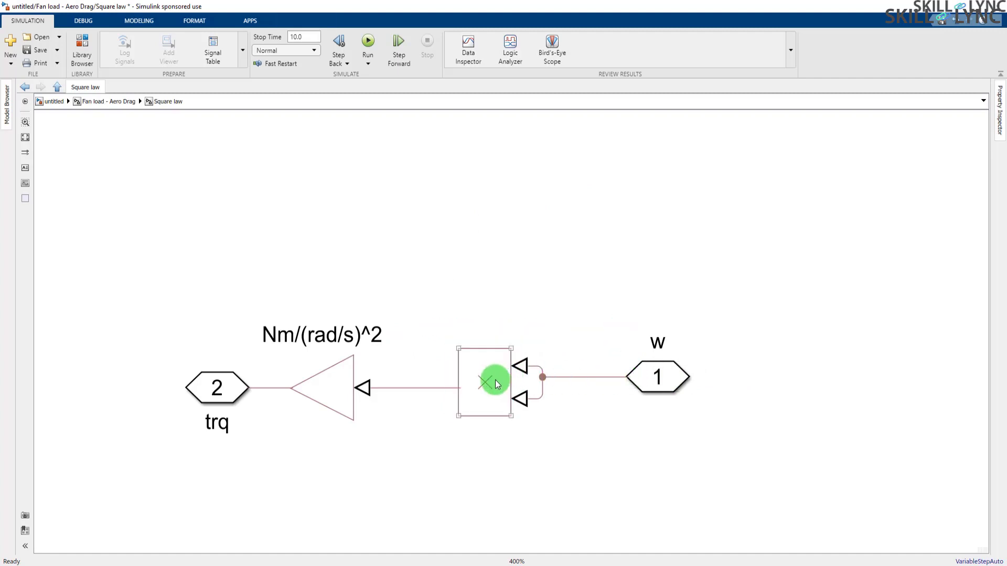
Review the gain parameter of the Nm/(rad/s)^2 block and return to the Fan load - Aero Drag level
{"action": "left_click", "coordinate": [342, 386]}
{"action": "double_click", "coordinate": [342, 387]}
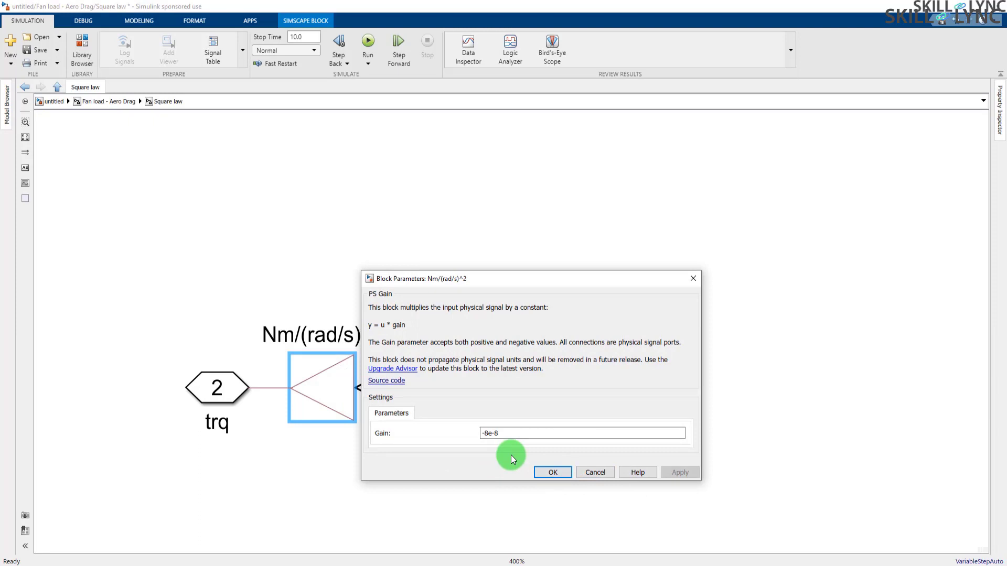
{"action": "key", "text": "Return"}
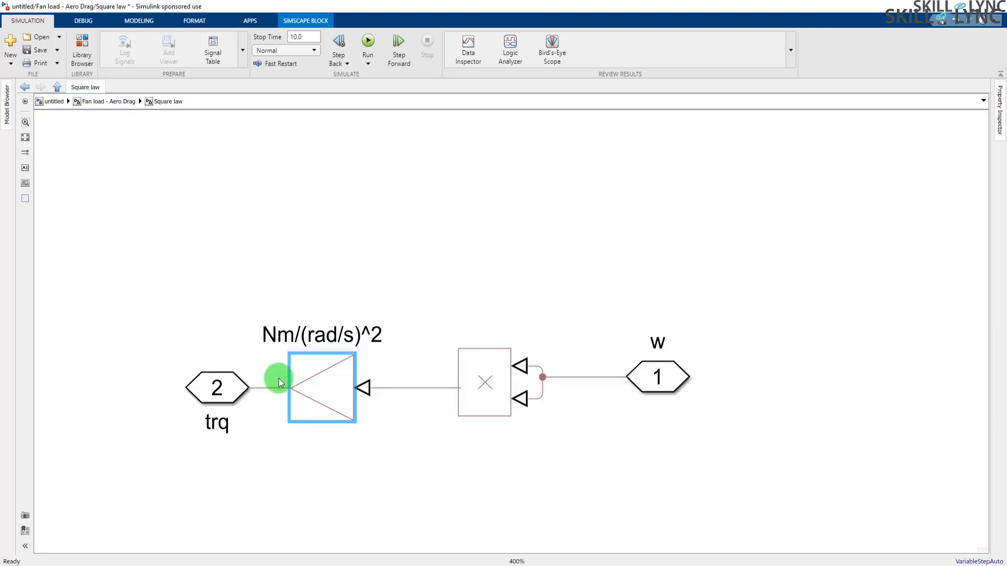
{"action": "left_click", "coordinate": [118, 108]}
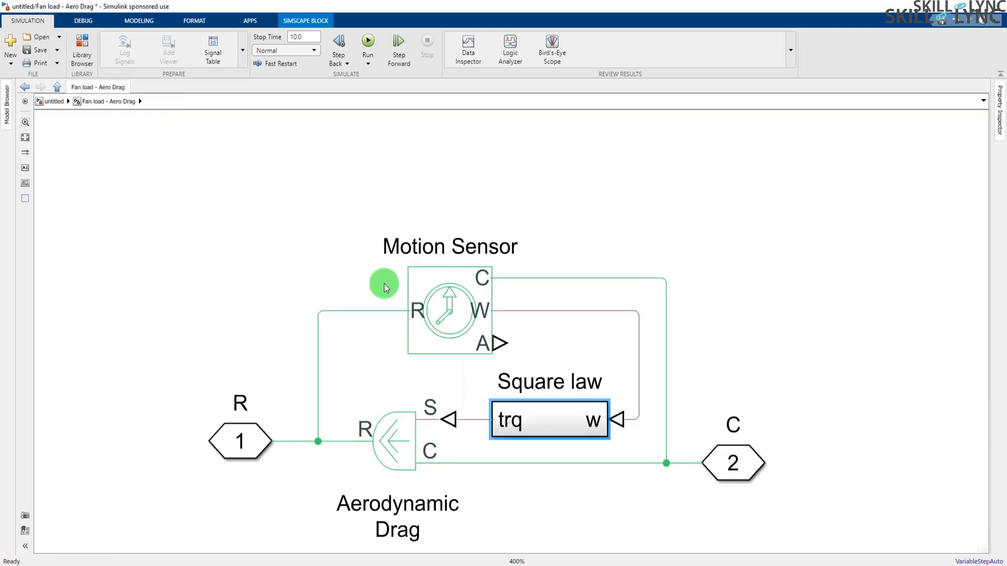
Read the block description of the Aerodynamic Drag torque source
{"action": "left_click", "coordinate": [627, 342]}
{"action": "left_click", "coordinate": [407, 440]}
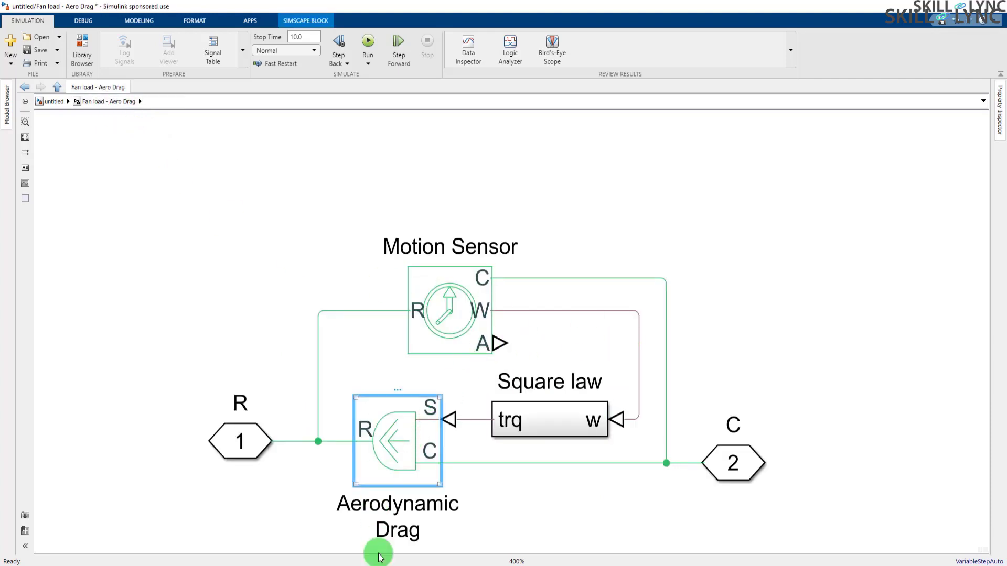
{"action": "double_click", "coordinate": [409, 441]}
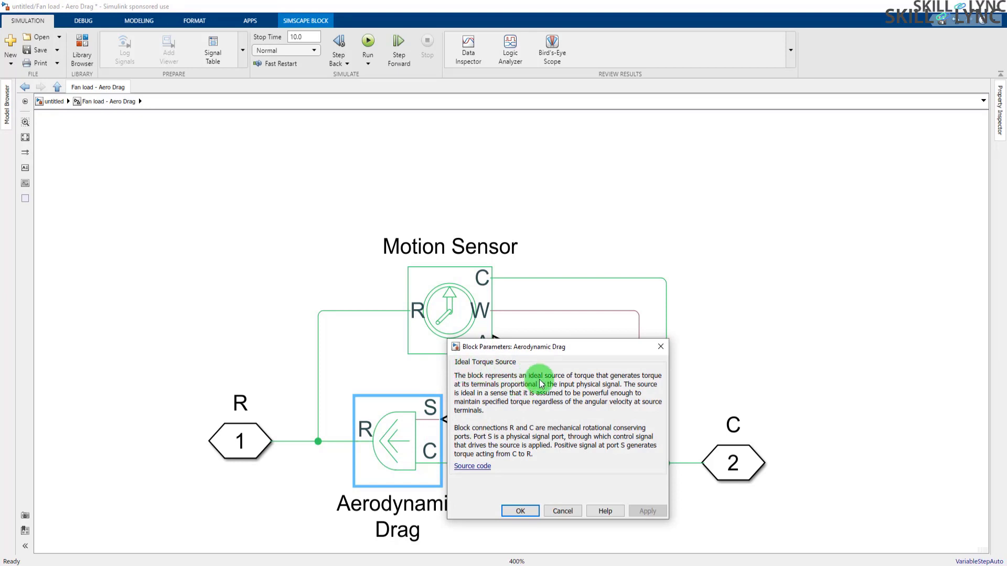
{"action": "left_click", "coordinate": [563, 511]}
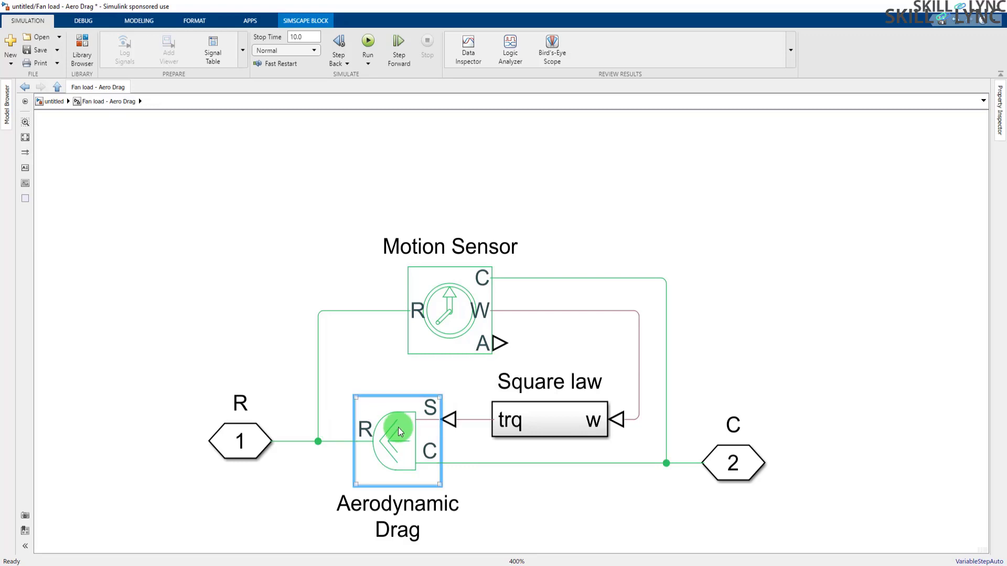
Review the Motion Sensor's parameters and trace its W signal through Square law to the Aerodynamic Drag input
{"action": "left_click", "coordinate": [557, 421]}
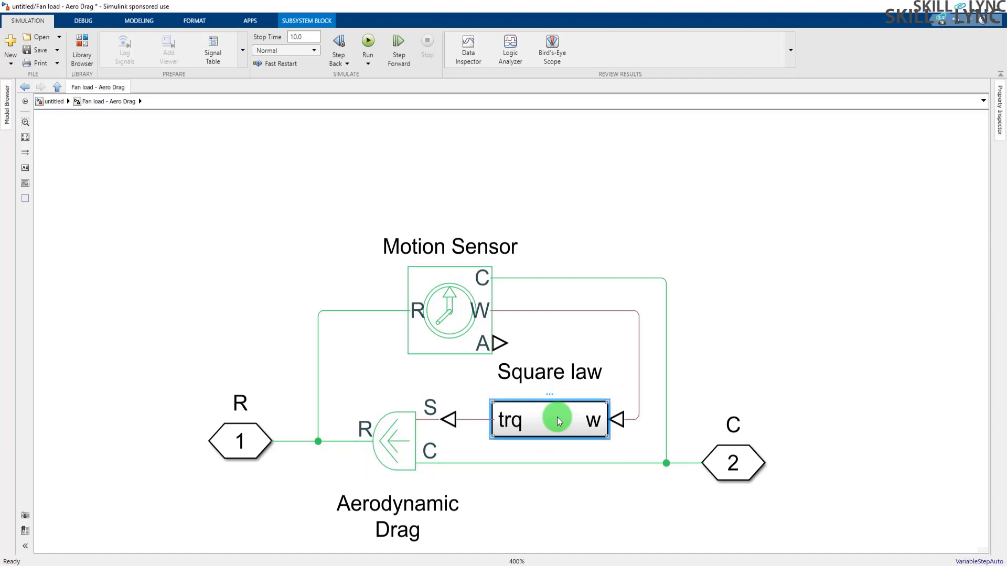
{"action": "left_click", "coordinate": [457, 308]}
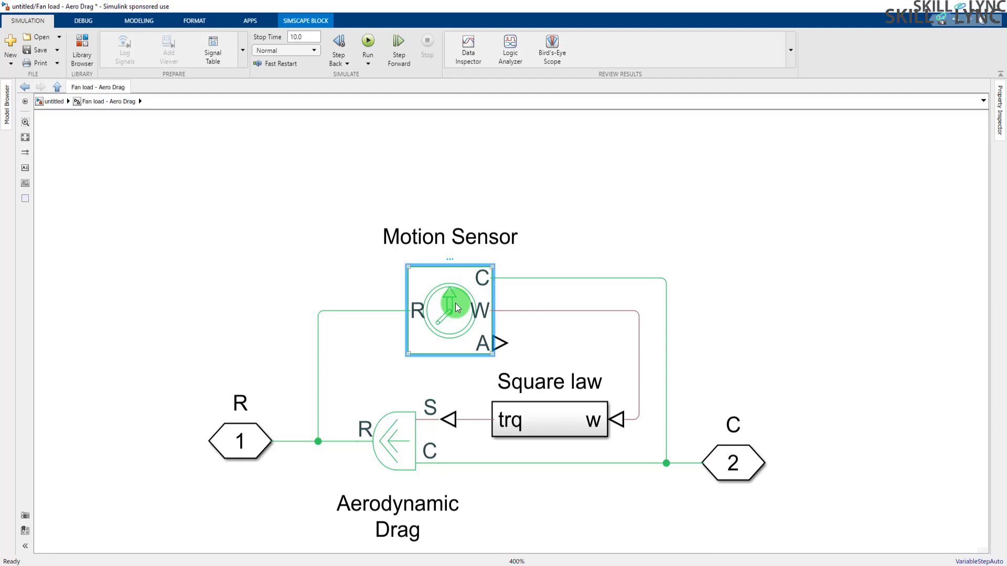
{"action": "double_click", "coordinate": [457, 307]}
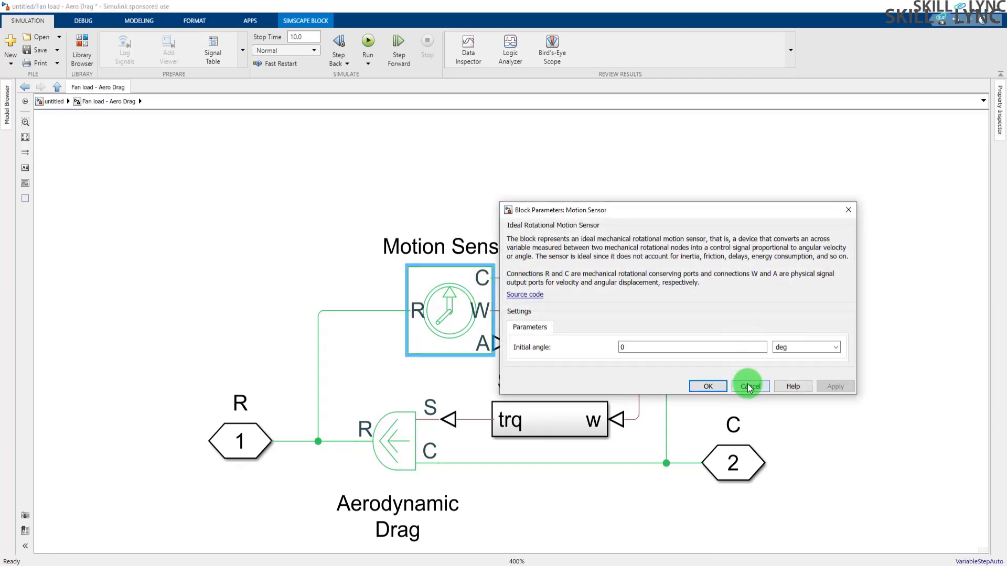
{"action": "left_click", "coordinate": [708, 386]}
{"action": "left_click", "coordinate": [614, 299]}
{"action": "left_click", "coordinate": [598, 314]}
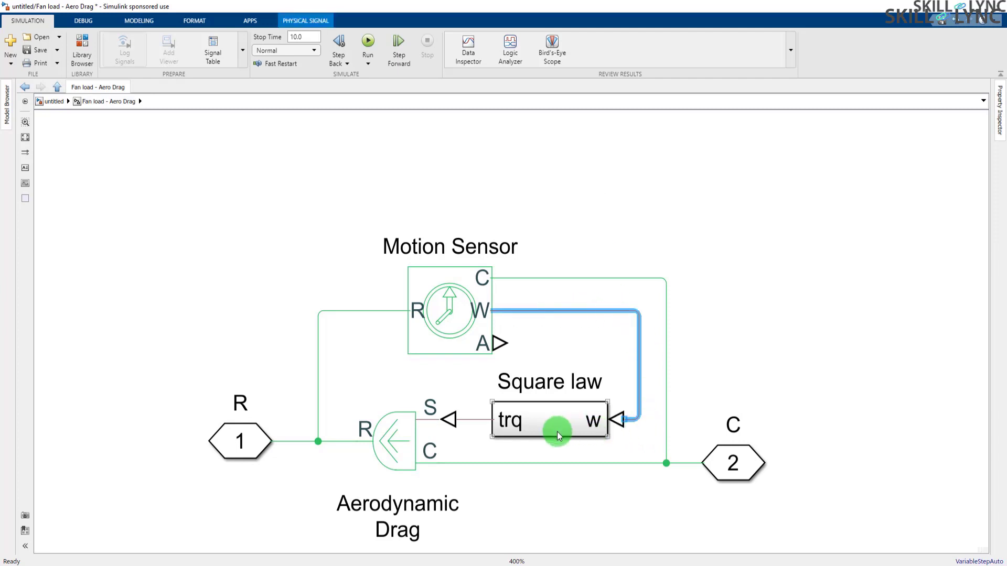
{"action": "left_click", "coordinate": [472, 420]}
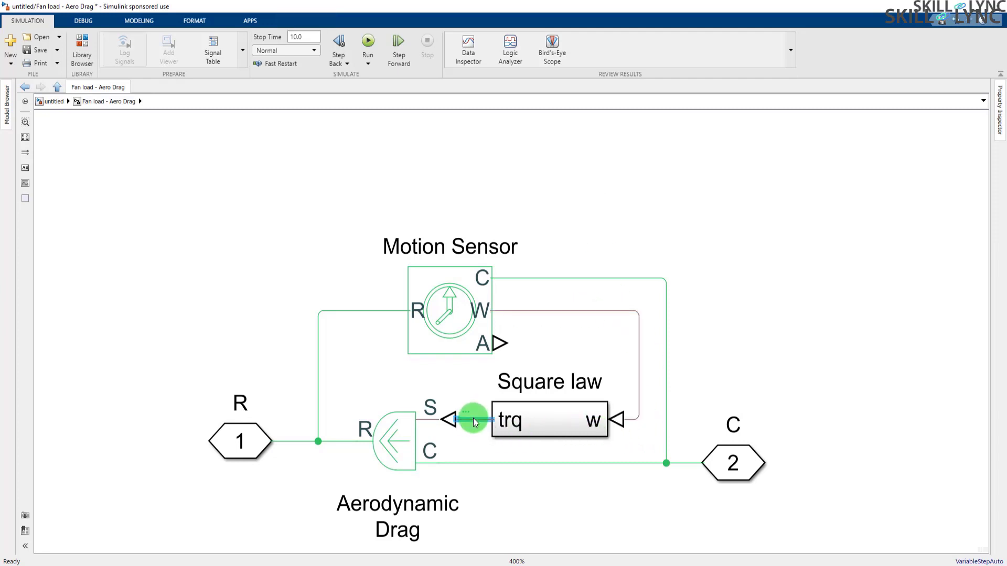
{"action": "left_click", "coordinate": [810, 231]}
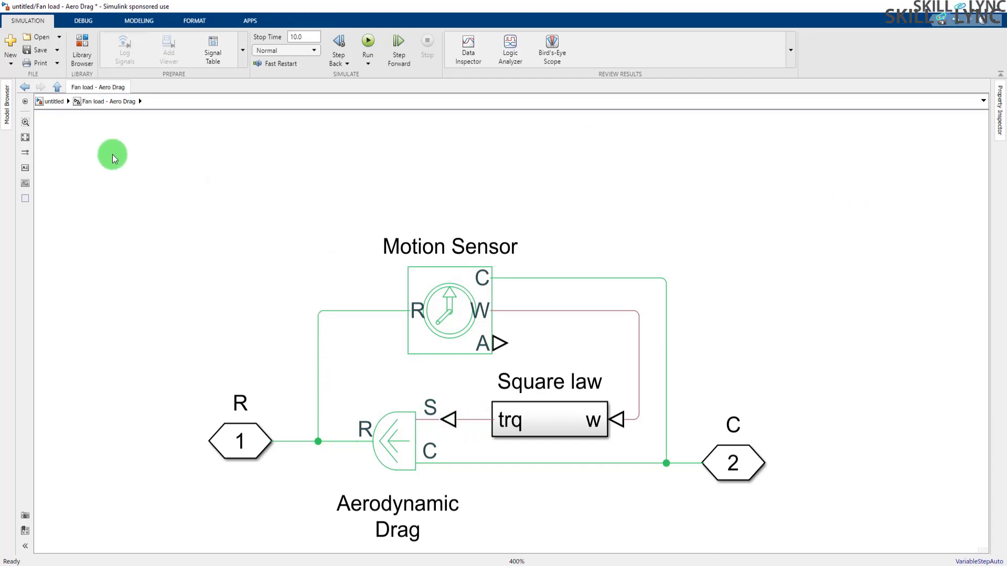
At the model's top level, extend open lines from the fan load block's R and C ports and move the block farther right
{"action": "left_click", "coordinate": [54, 102]}
{"action": "left_click", "coordinate": [601, 313]}
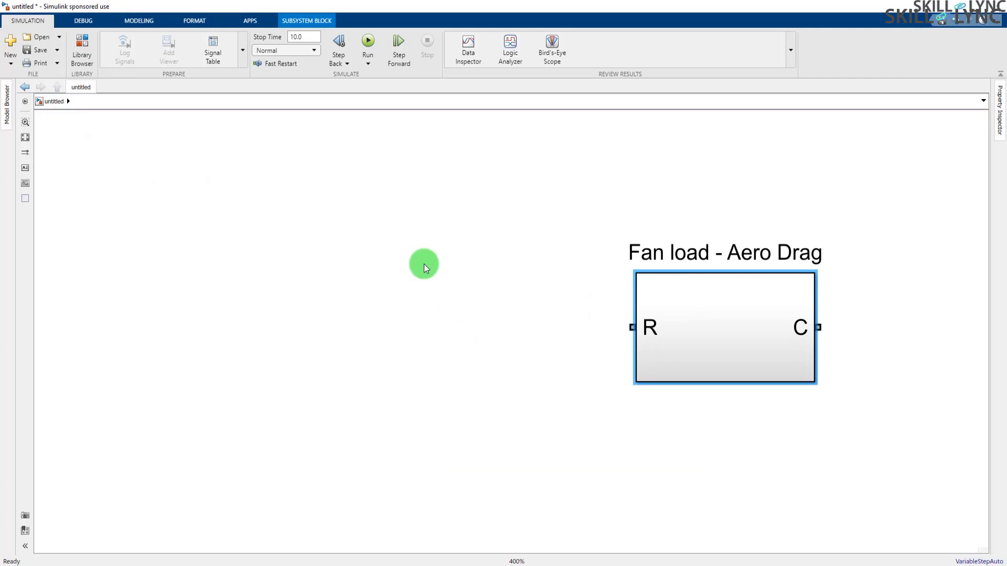
{"action": "left_click_drag", "start_coordinate": [630, 326], "coordinate": [551, 328]}
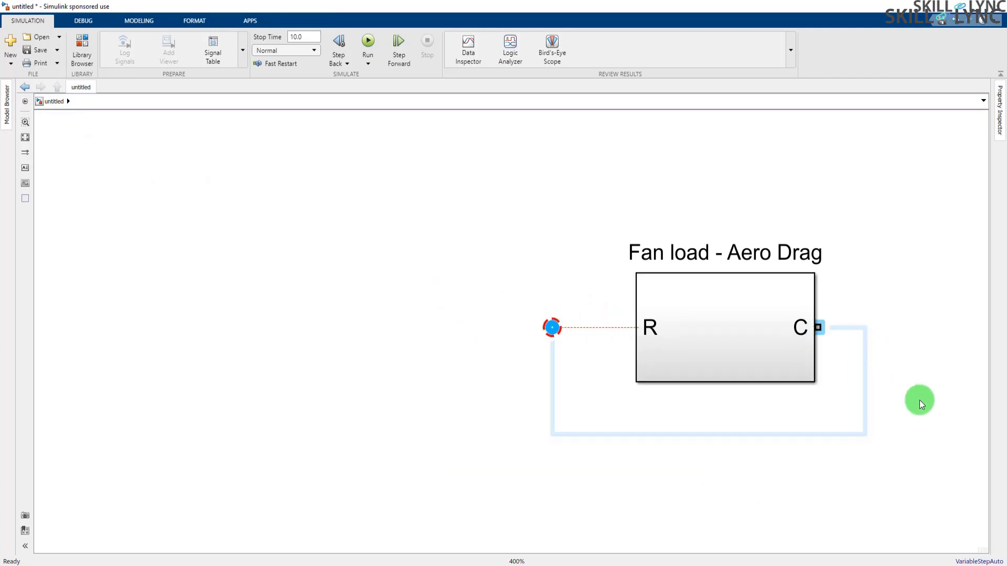
{"action": "left_click_drag", "start_coordinate": [815, 327], "coordinate": [885, 328]}
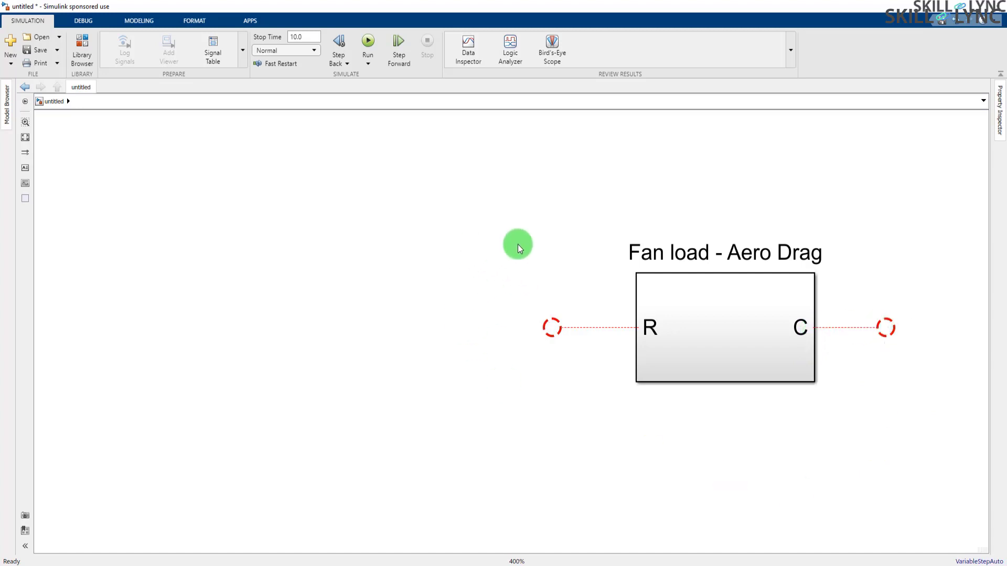
{"action": "scroll", "coordinate": [517, 244], "scroll_direction": "down", "scroll_amount": 1}
{"action": "left_click_drag", "start_coordinate": [690, 304], "coordinate": [798, 297]}
Add a DC Motor block to the left of the fan load block and place it level with that block
{"action": "double_click", "coordinate": [421, 235]}
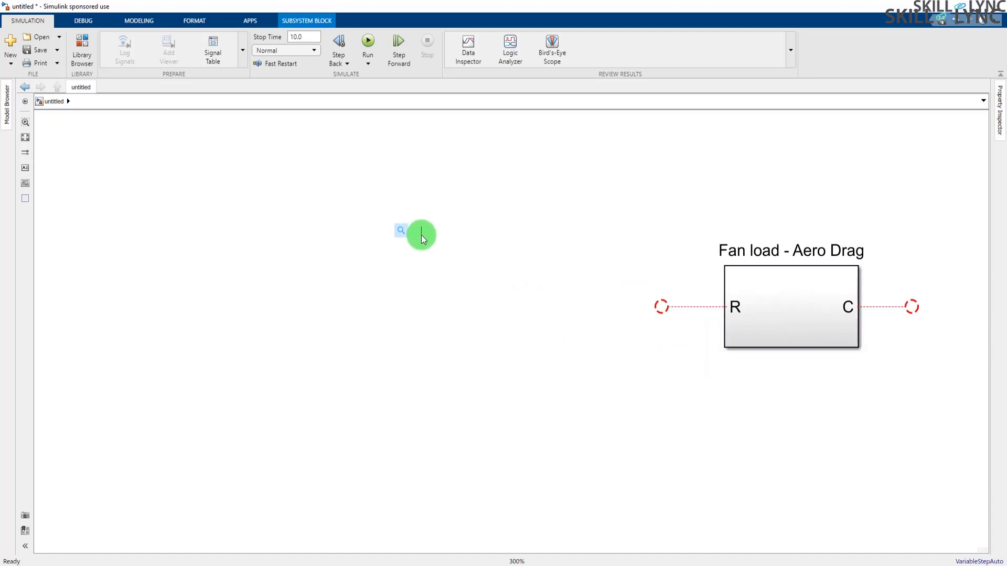
{"action": "type", "text": "dc mot"}
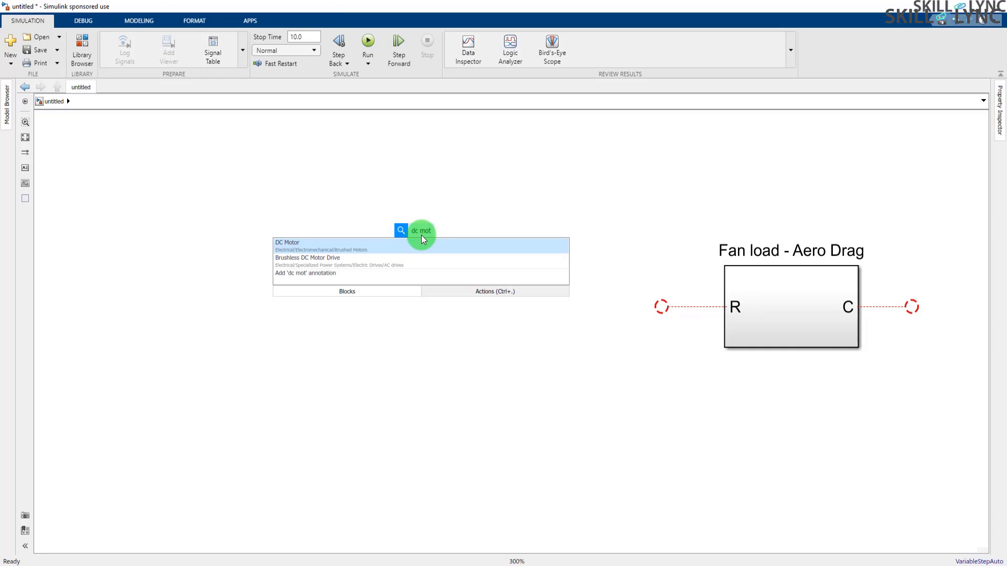
{"action": "key", "text": "Return"}
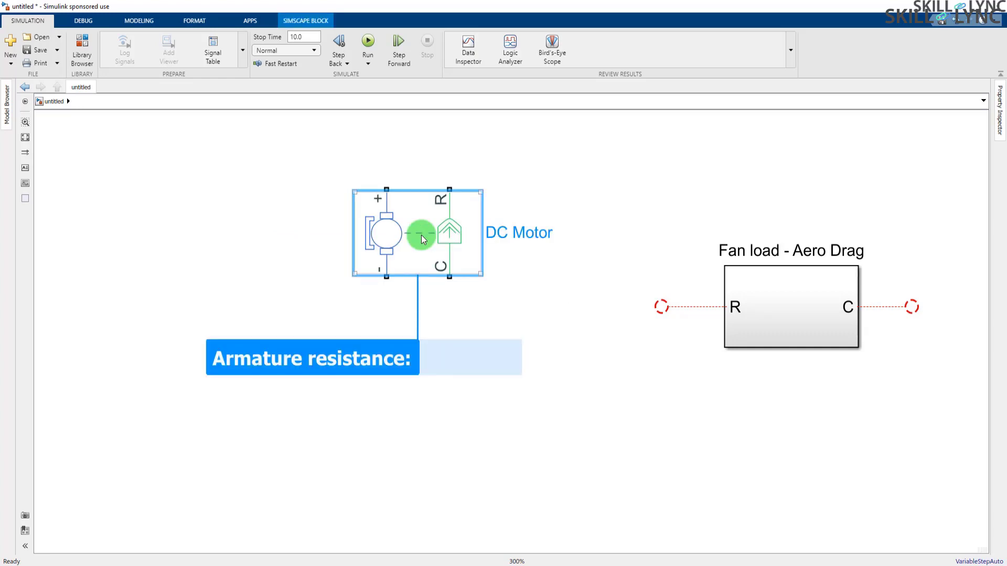
{"action": "left_click_drag", "start_coordinate": [421, 234], "coordinate": [420, 311]}
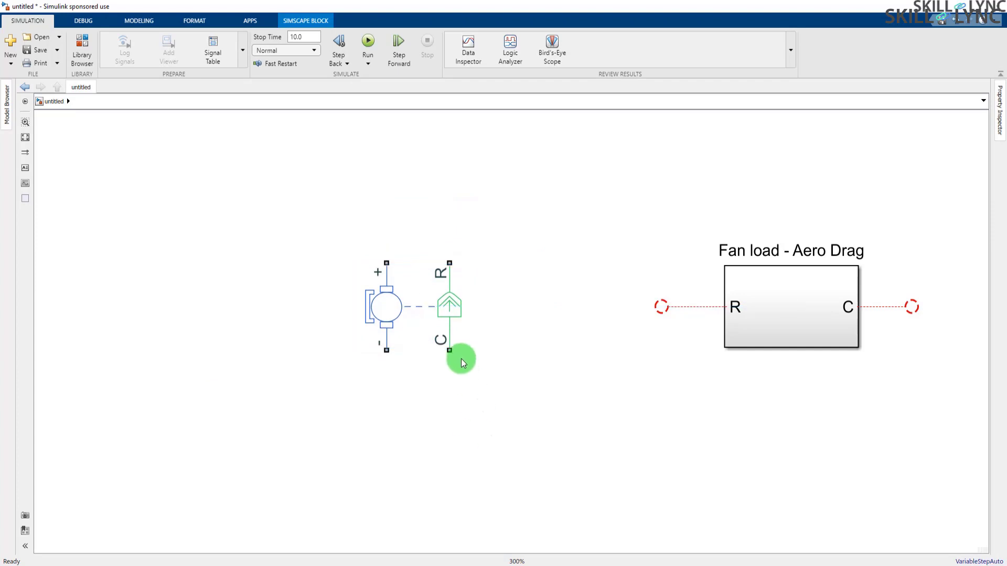
Examine the DC Motor block's electrical + and - terminals and its mechanical R and C ports beside the fan load
{"action": "scroll", "coordinate": [414, 317], "scroll_direction": "up", "scroll_amount": 5}
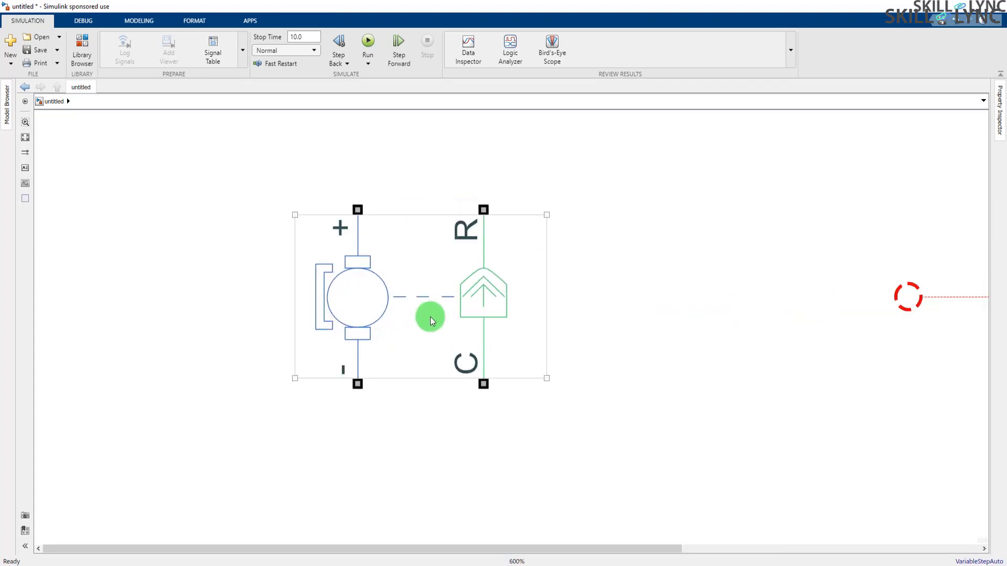
{"action": "left_click", "coordinate": [361, 319]}
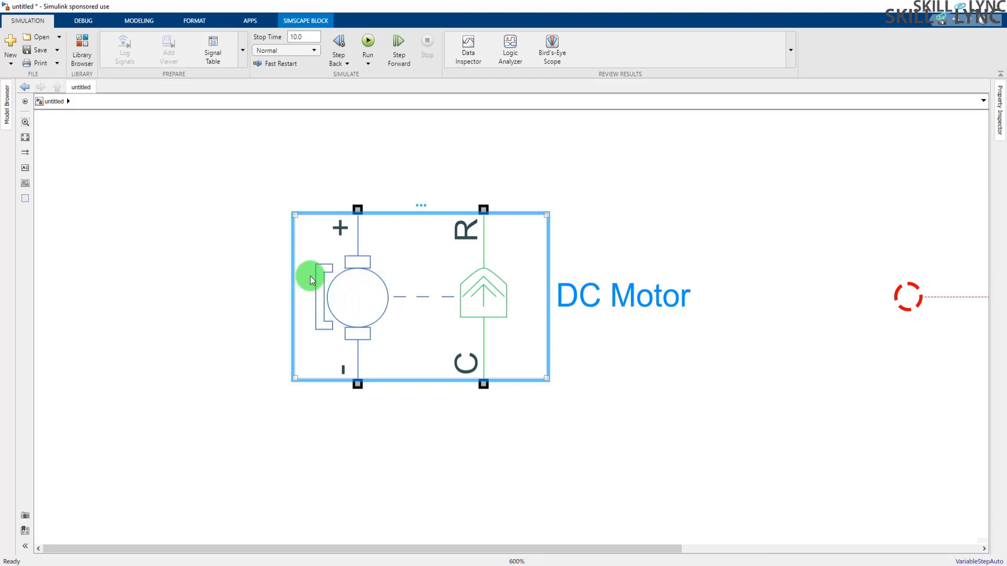
{"action": "left_click", "coordinate": [205, 315]}
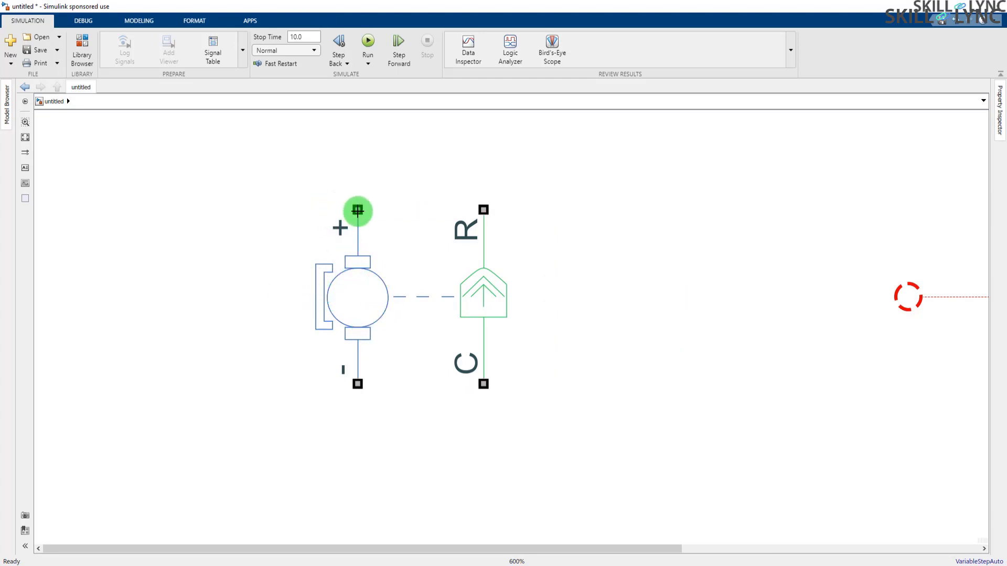
{"action": "left_click", "coordinate": [373, 318]}
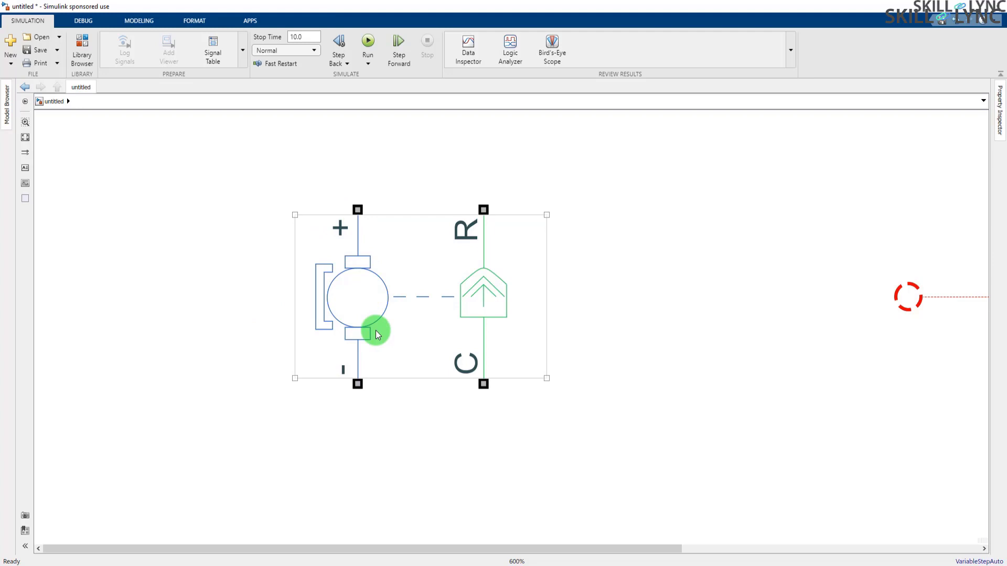
{"action": "left_click", "coordinate": [505, 299]}
{"action": "scroll", "coordinate": [595, 326], "scroll_direction": "down", "scroll_amount": 1}
{"action": "left_click", "coordinate": [675, 413]}
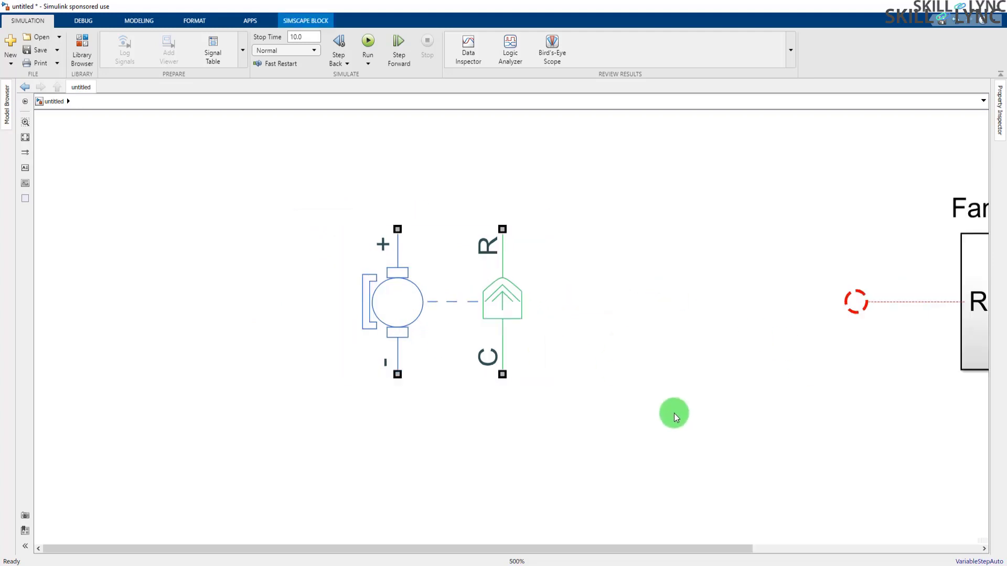
{"action": "scroll", "coordinate": [565, 523], "scroll_direction": "down", "scroll_amount": 2}
{"action": "left_click_drag", "start_coordinate": [580, 545], "coordinate": [737, 548]}
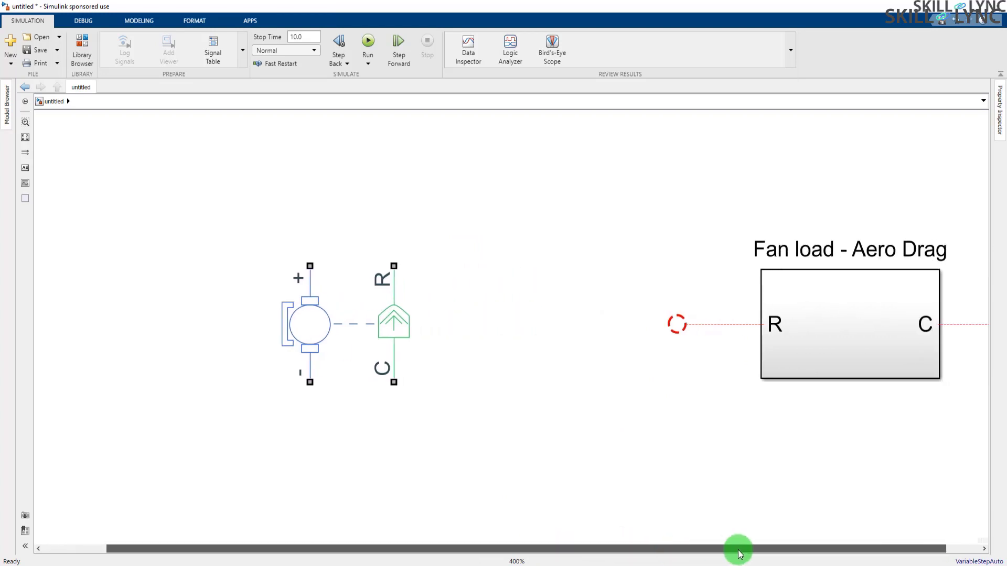
Connect the DC Motor's mechanical R and C ports to the fan load block's R and C ports, repositioning the fan load closer to the motor
{"action": "left_click_drag", "start_coordinate": [455, 389], "coordinate": [411, 307]}
{"action": "left_click_drag", "start_coordinate": [393, 266], "coordinate": [676, 324]}
{"action": "scroll", "coordinate": [837, 425], "scroll_direction": "down", "scroll_amount": 1}
{"action": "left_click_drag", "start_coordinate": [799, 353], "coordinate": [656, 291]}
{"action": "left_click_drag", "start_coordinate": [786, 284], "coordinate": [505, 392]}
{"action": "left_click", "coordinate": [629, 377]}
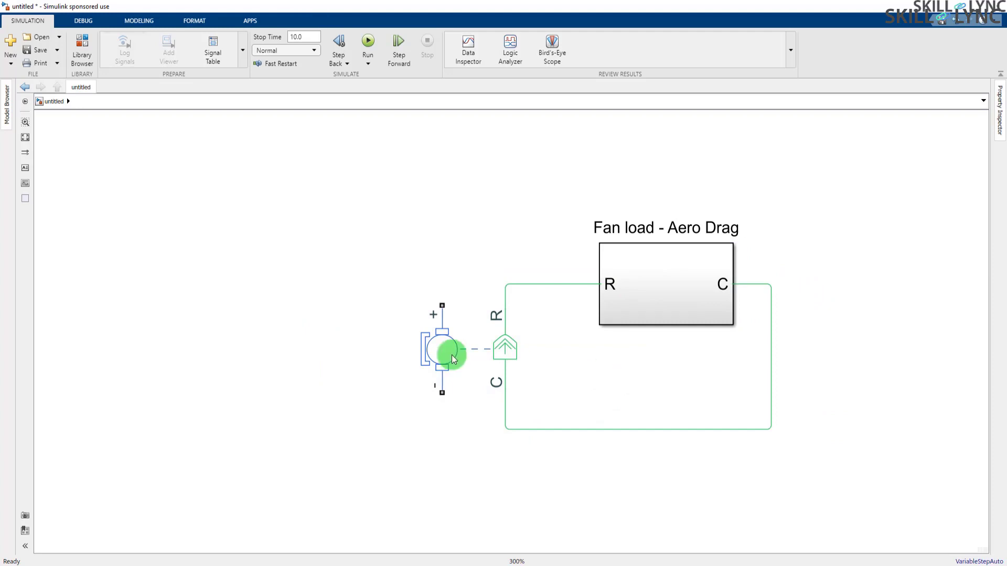
Add a DC Voltage Source block to the left of the DC Motor and connect its - terminal to the motor's - terminal
{"action": "double_click", "coordinate": [211, 342]}
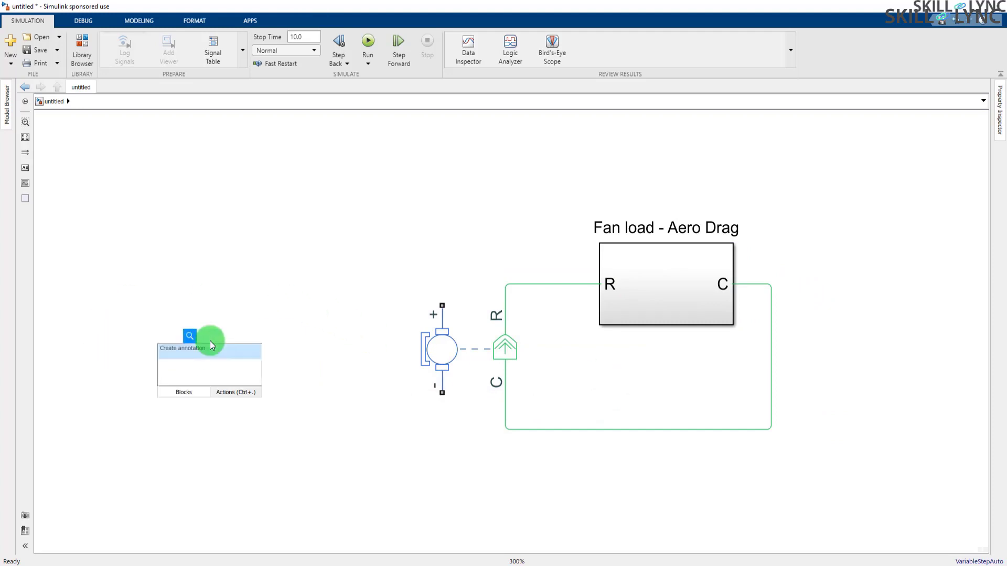
{"action": "type", "text": "dc su"}
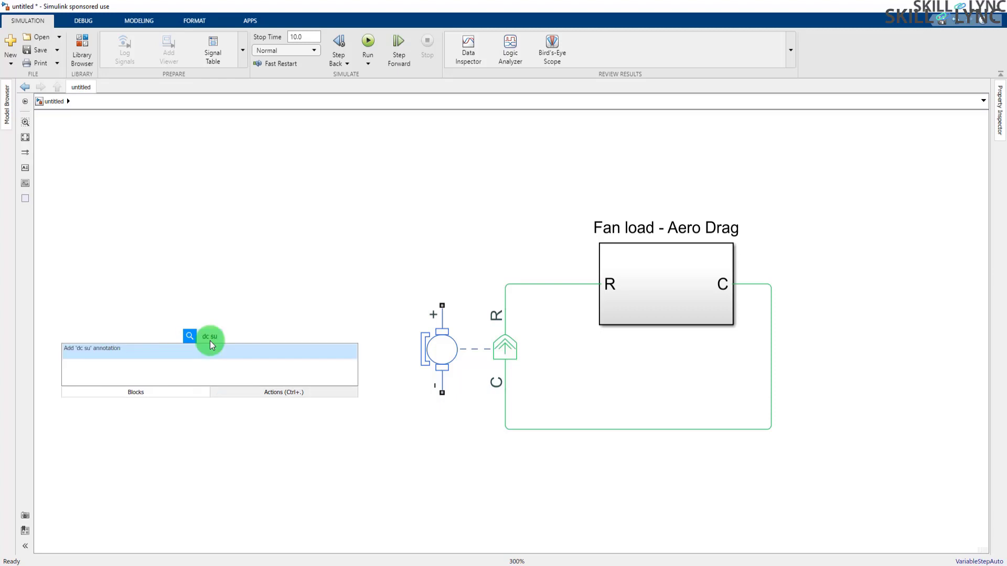
{"action": "type", "text": "pply"}
{"action": "key", "text": "BackSpace"}
{"action": "key", "text": "BackSpace"}
{"action": "key", "text": "BackSpace"}
{"action": "key", "text": "BackSpace"}
{"action": "key", "text": "BackSpace"}
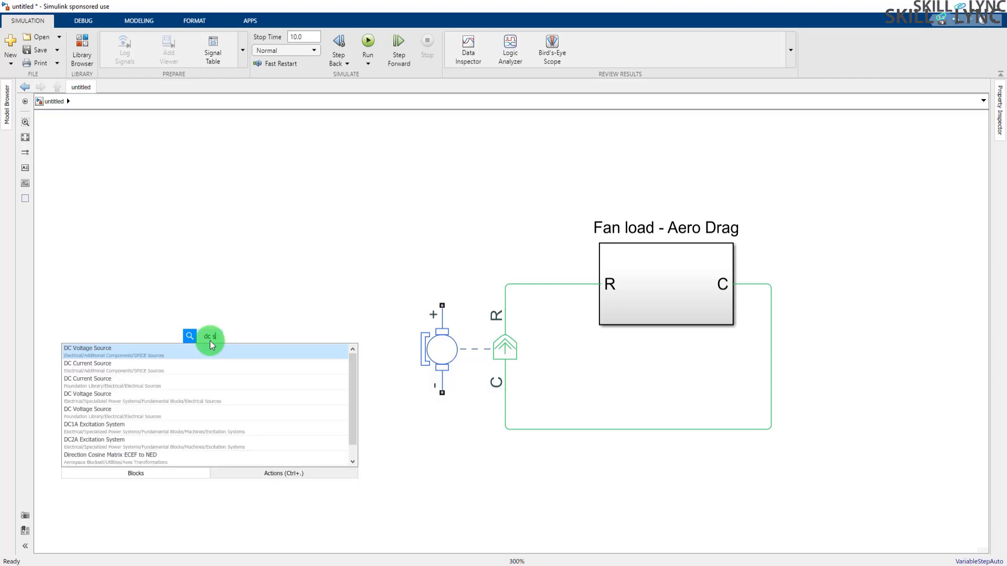
{"action": "left_click", "coordinate": [175, 348]}
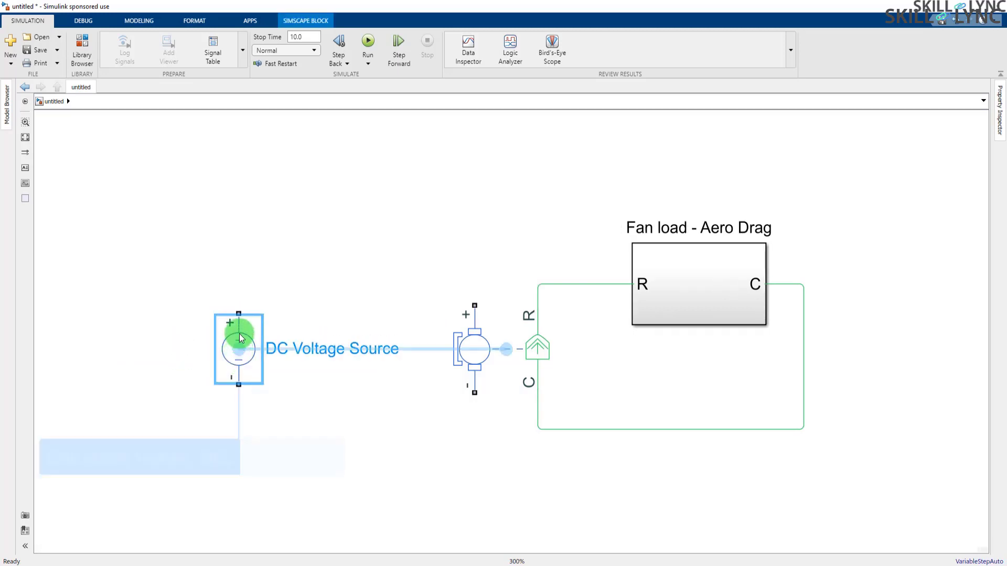
{"action": "left_click_drag", "start_coordinate": [240, 339], "coordinate": [238, 303]}
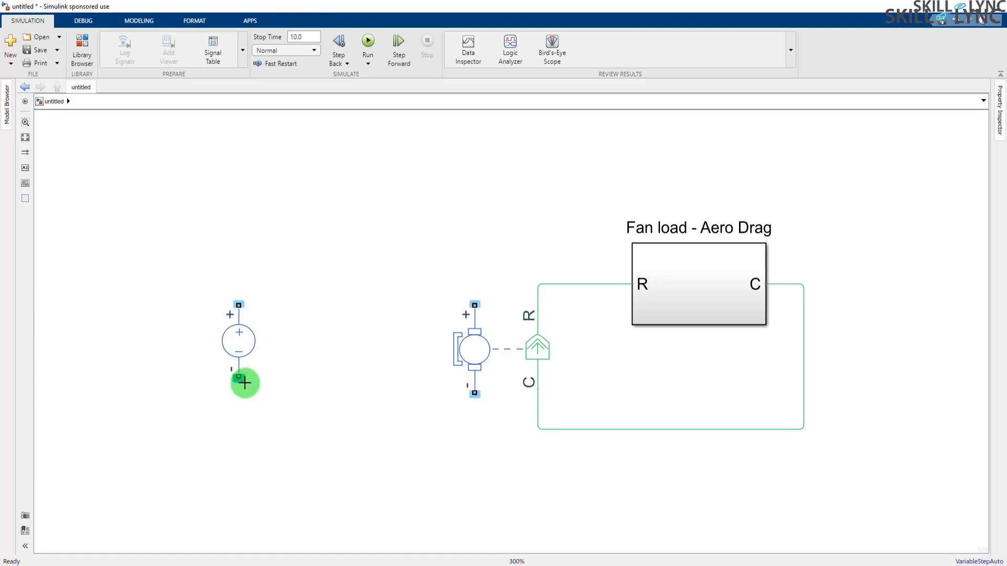
{"action": "left_click_drag", "start_coordinate": [239, 376], "coordinate": [475, 393]}
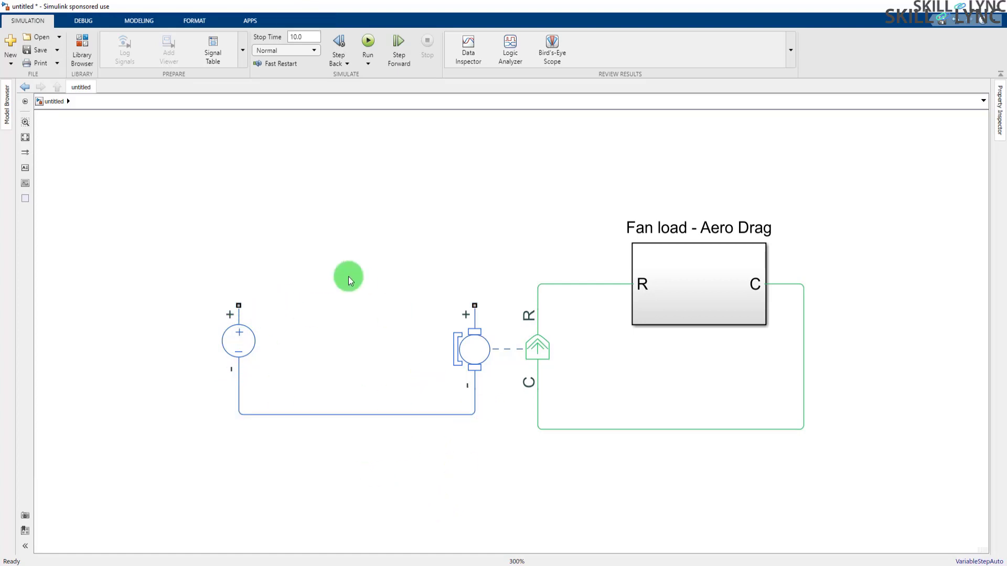
Add a Current Sensor block from the Foundation Library above the gap between the voltage source and the motor
{"action": "double_click", "coordinate": [315, 244]}
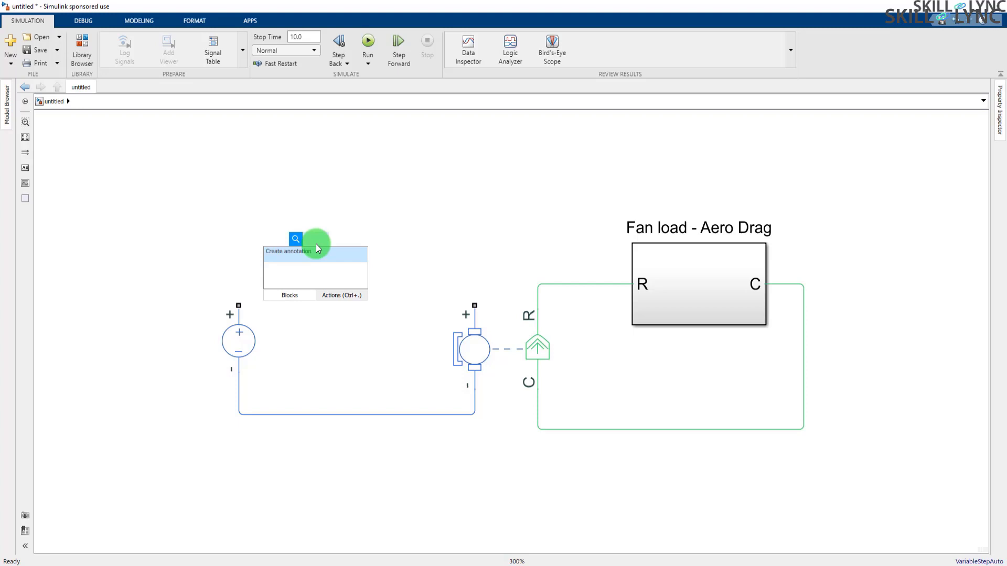
{"action": "type", "text": "c"}
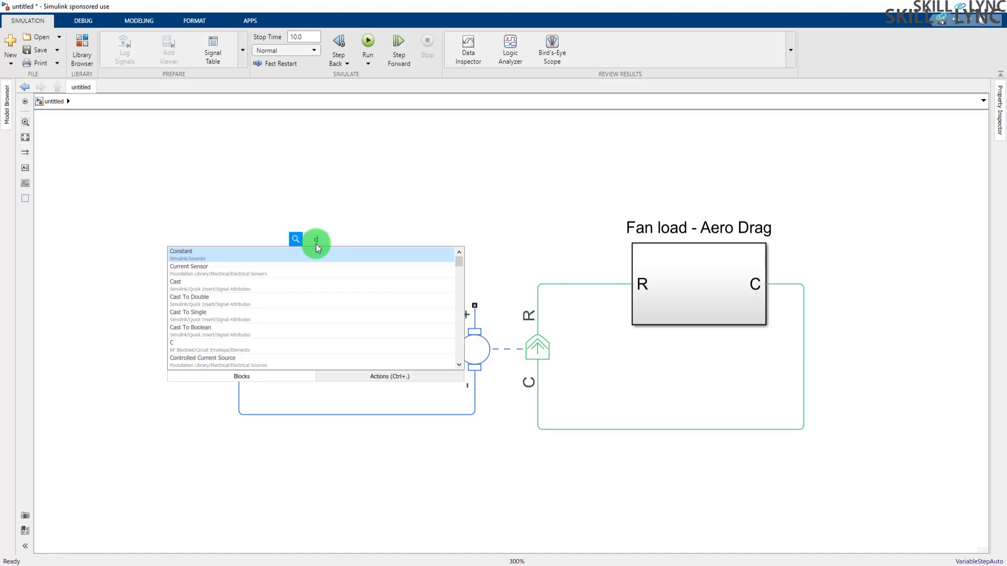
{"action": "type", "text": "urr"}
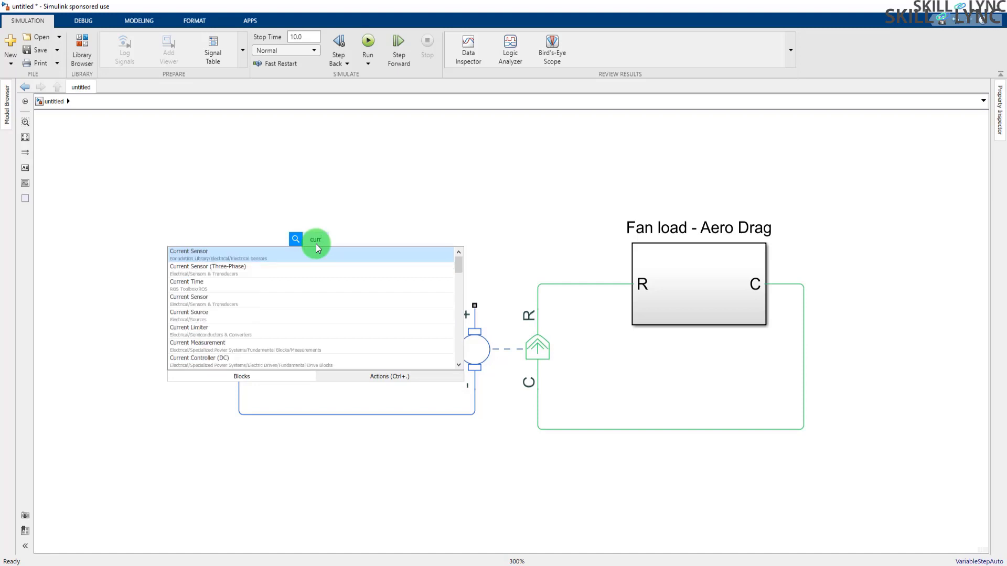
{"action": "key", "text": "Return"}
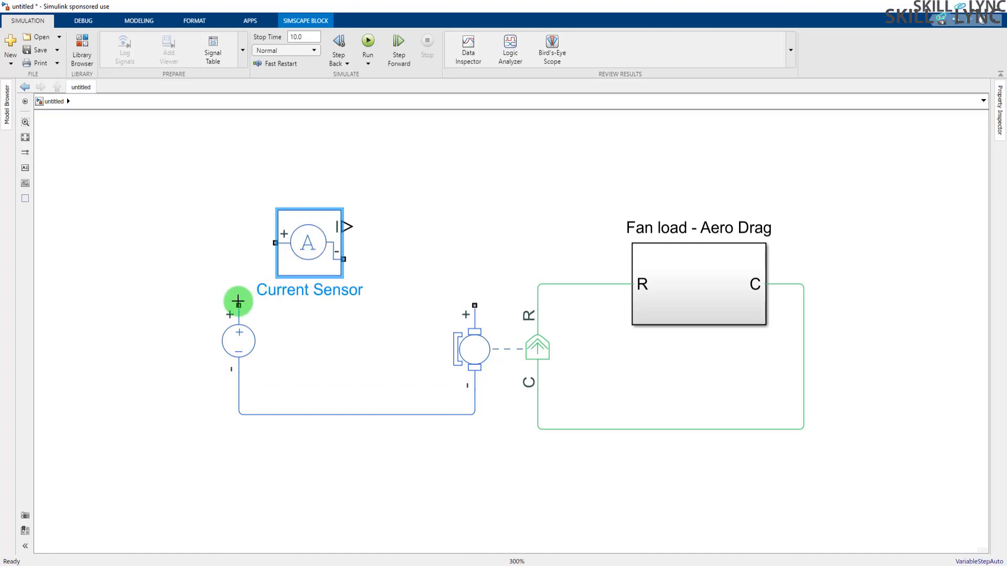
Wire the Current Sensor in series between the + terminals of the voltage source and the motor, and shift it slightly down
{"action": "left_click_drag", "start_coordinate": [238, 301], "coordinate": [273, 243]}
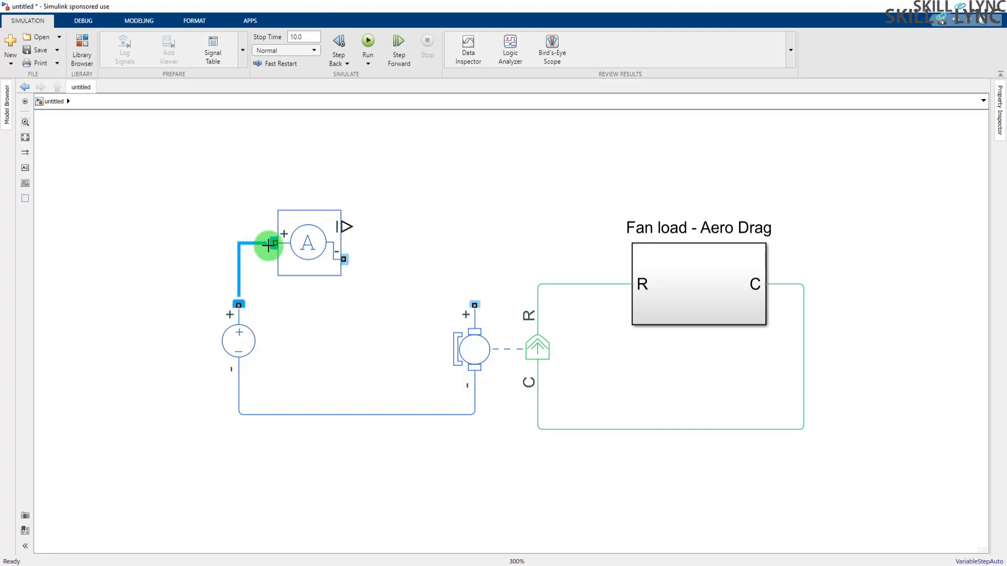
{"action": "mouse_move", "coordinate": [342, 256]}
{"action": "left_mouse_down"}
{"action": "mouse_move", "coordinate": [462, 302]}
{"action": "mouse_move", "coordinate": [478, 347]}
{"action": "left_mouse_up"}
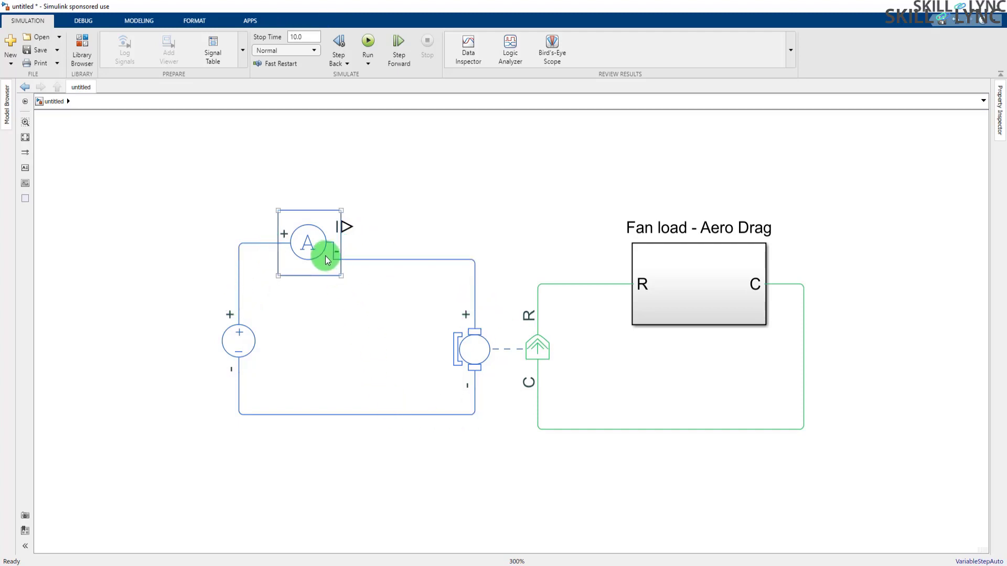
{"action": "mouse_move", "coordinate": [325, 256]}
{"action": "left_mouse_down"}
{"action": "mouse_move", "coordinate": [329, 276]}
{"action": "mouse_move", "coordinate": [333, 264]}
{"action": "left_mouse_up"}
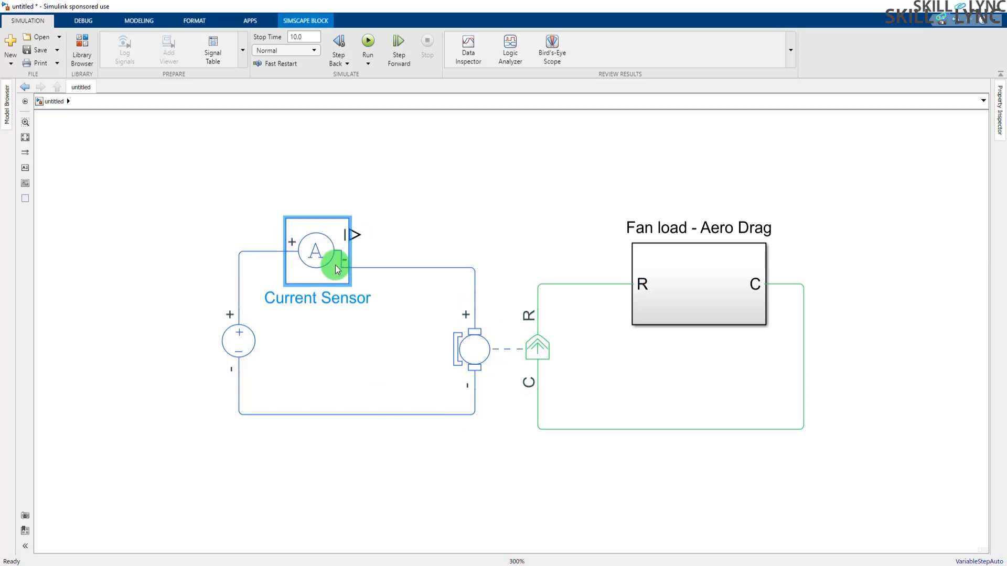
Add a Current Measurement block and place it above and to the left of the Current Sensor
{"action": "double_click", "coordinate": [140, 214]}
{"action": "type", "text": "am"}
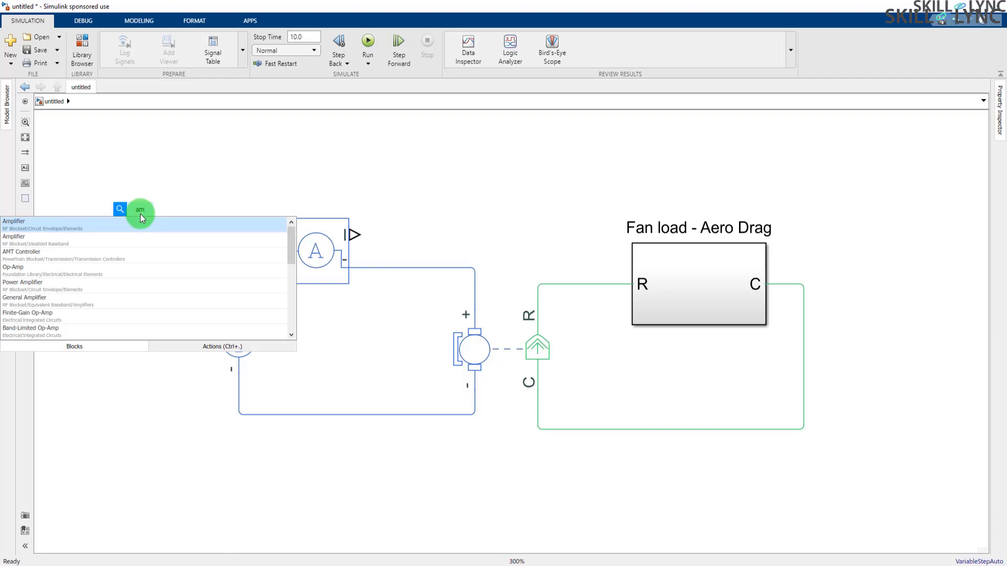
{"action": "key", "text": "BackSpace"}
{"action": "key", "text": "BackSpace"}
{"action": "type", "text": "cu"}
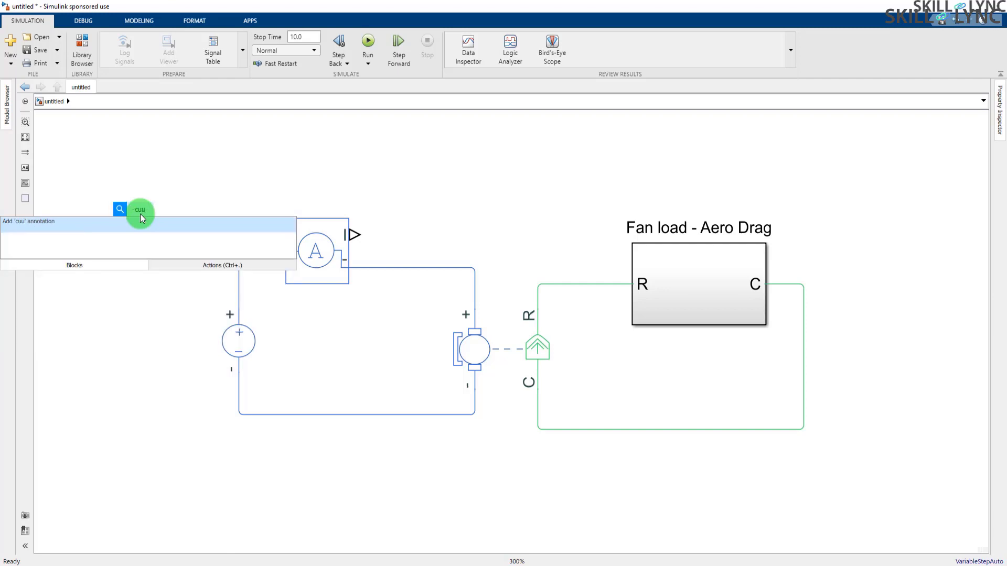
{"action": "type", "text": "rrent"}
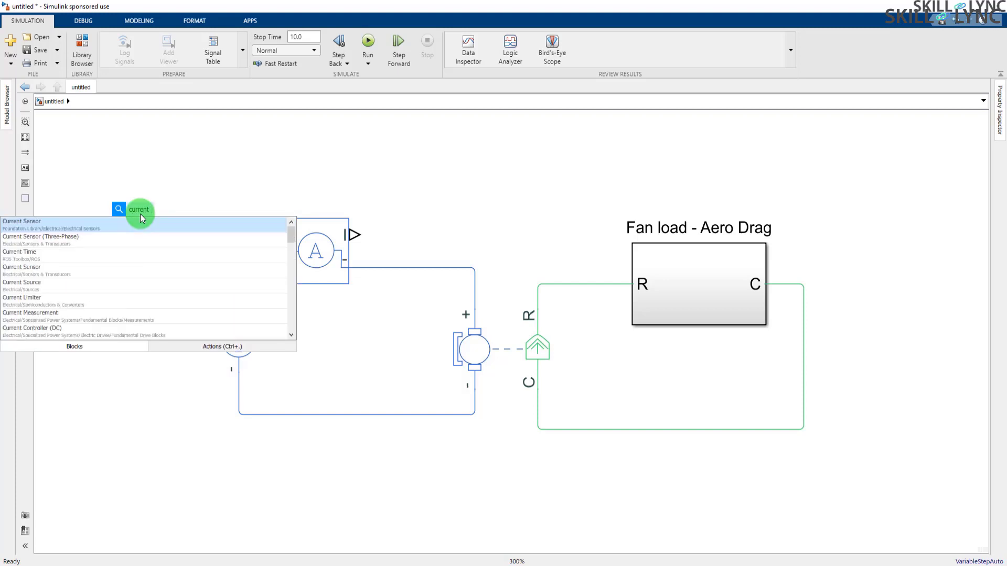
{"action": "key", "text": "BackSpace"}
{"action": "key", "text": "BackSpace"}
{"action": "key", "text": "BackSpace"}
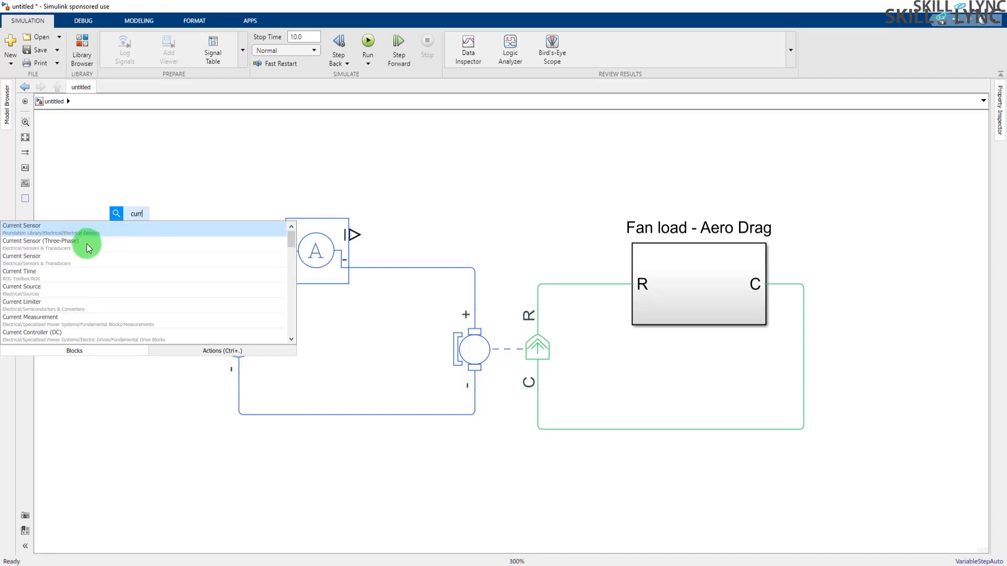
{"action": "left_click", "coordinate": [52, 321]}
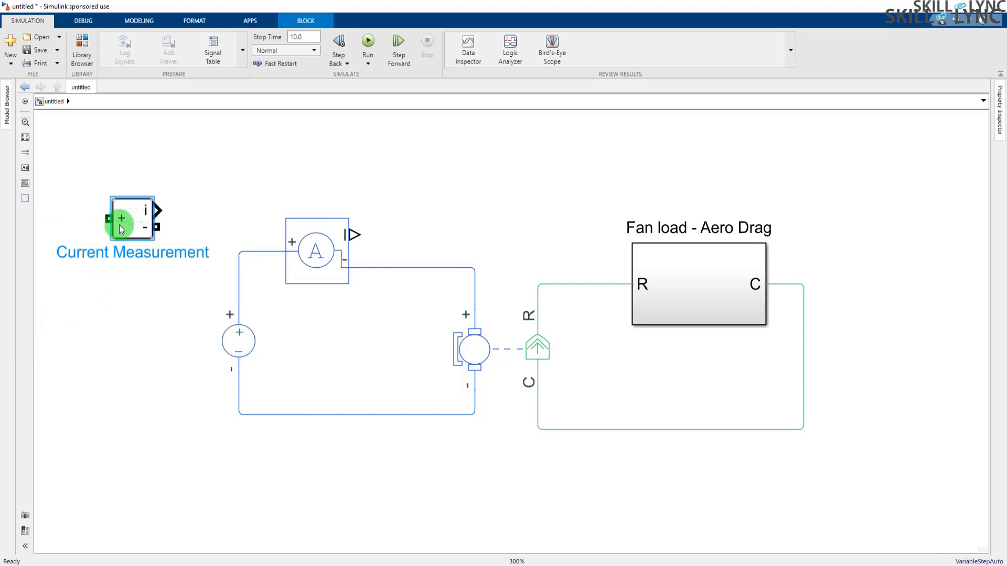
{"action": "left_click_drag", "start_coordinate": [118, 224], "coordinate": [192, 175]}
{"action": "left_click", "coordinate": [140, 293]}
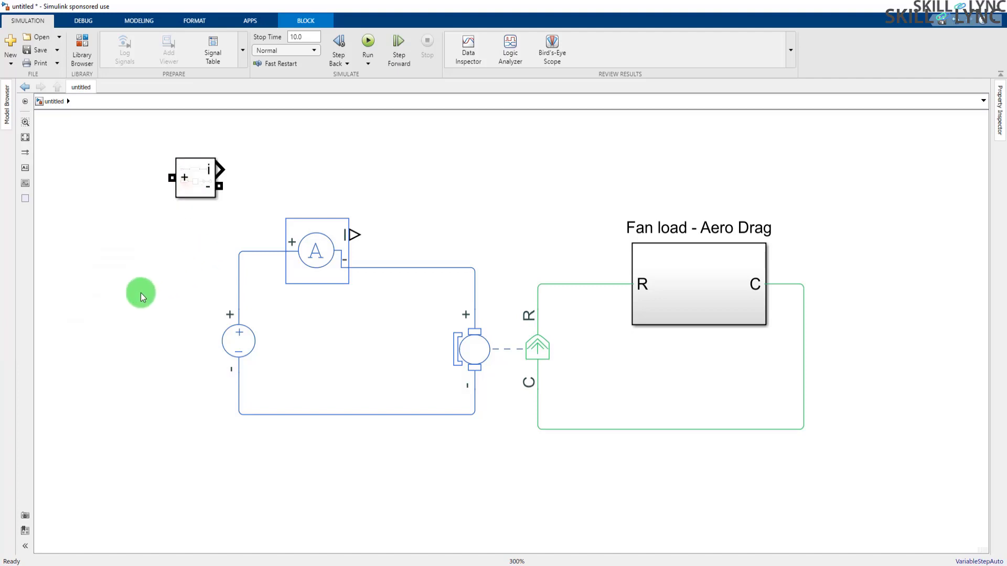
Move the Current Sensor up and delete the wires joining it to the voltage source and the motor
{"action": "left_click", "coordinate": [320, 251]}
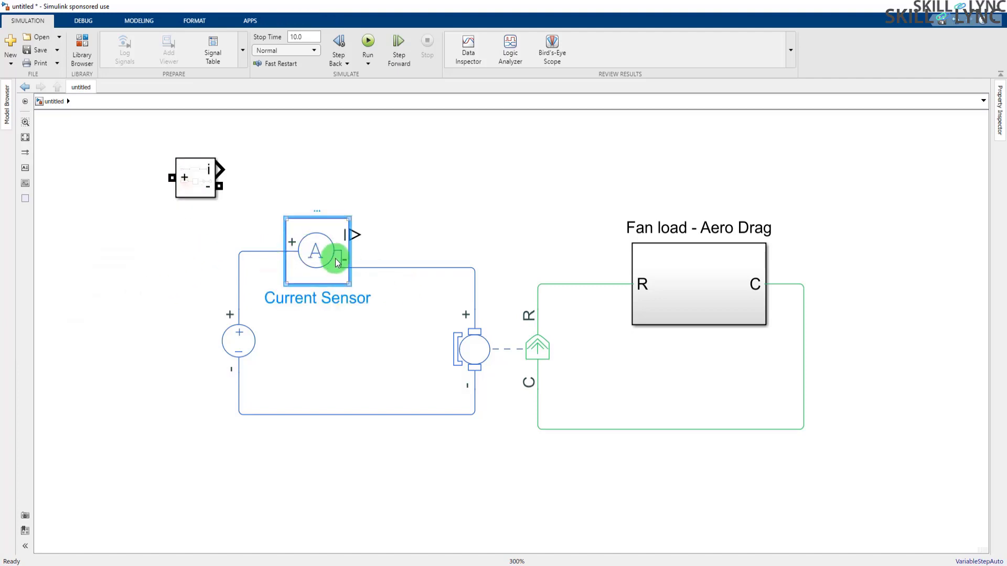
{"action": "left_click", "coordinate": [164, 196]}
{"action": "left_click", "coordinate": [244, 251]}
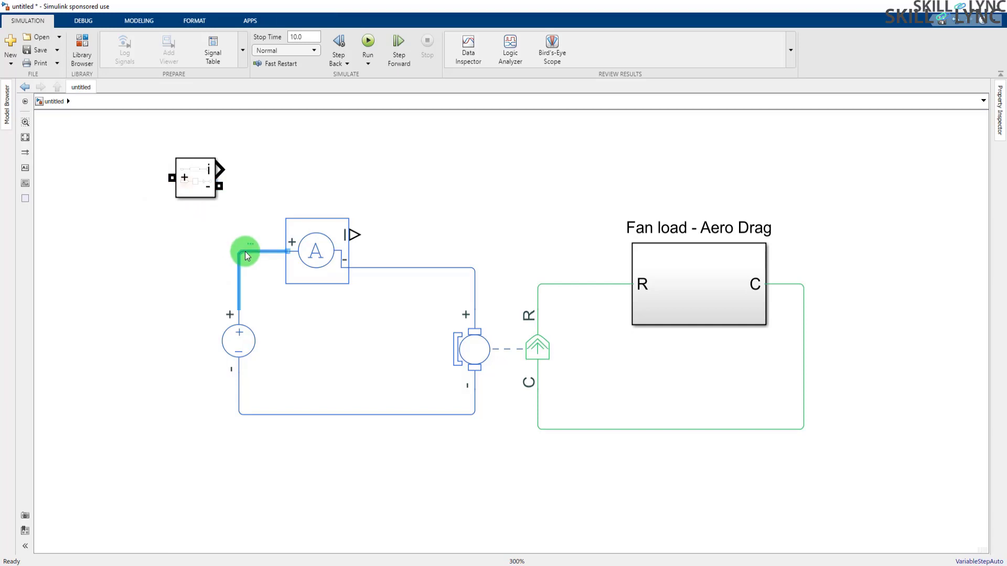
{"action": "left_click", "coordinate": [317, 240]}
{"action": "left_click_drag", "start_coordinate": [316, 239], "coordinate": [328, 206]}
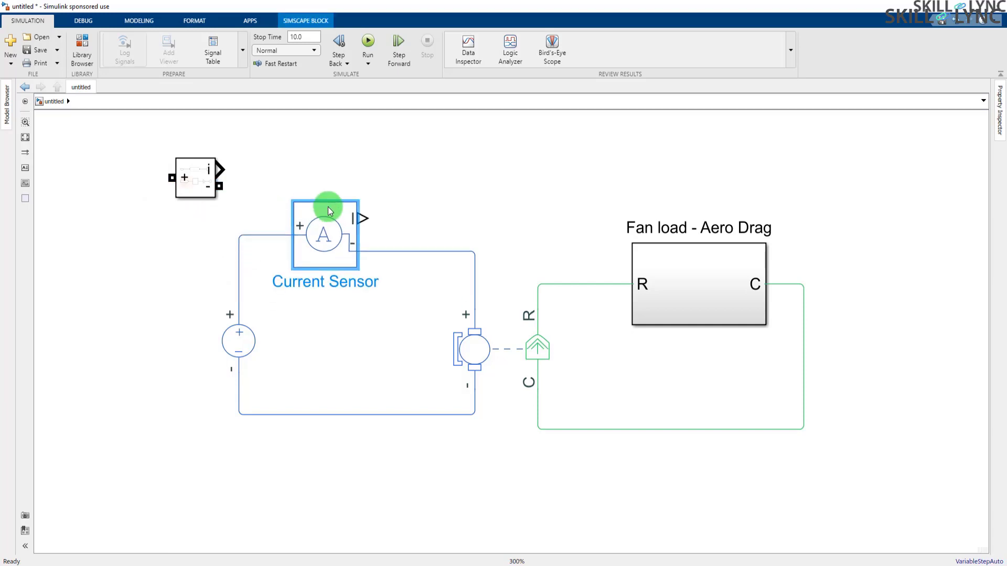
{"action": "left_click", "coordinate": [389, 242]}
{"action": "key", "text": "Delete"}
{"action": "left_click", "coordinate": [269, 227]}
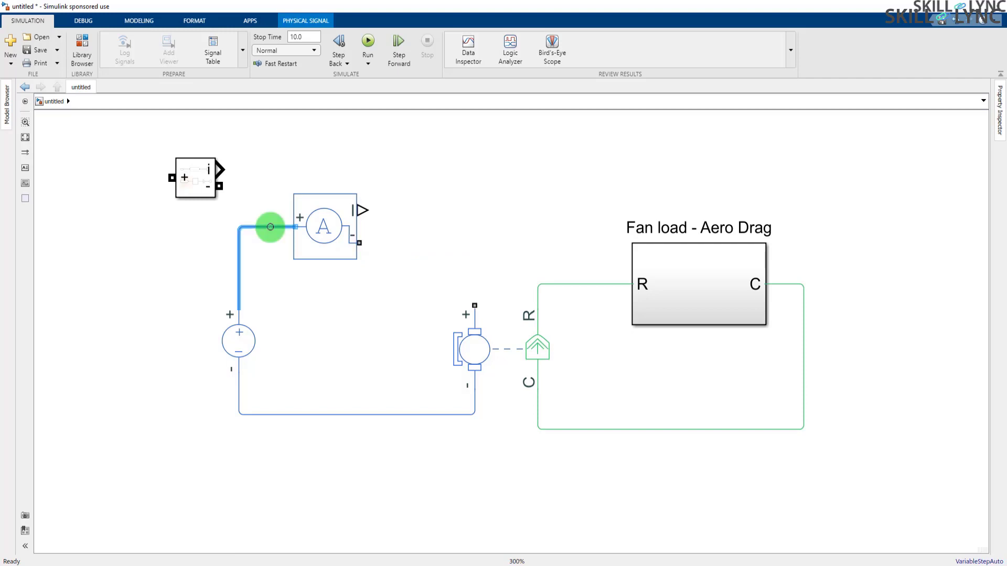
{"action": "key", "text": "Delete"}
Put the Current Measurement block in the Current Sensor's place and try to connect its + port to the voltage source's + terminal
{"action": "left_click_drag", "start_coordinate": [332, 242], "coordinate": [464, 199]}
{"action": "left_click_drag", "start_coordinate": [200, 181], "coordinate": [299, 173]}
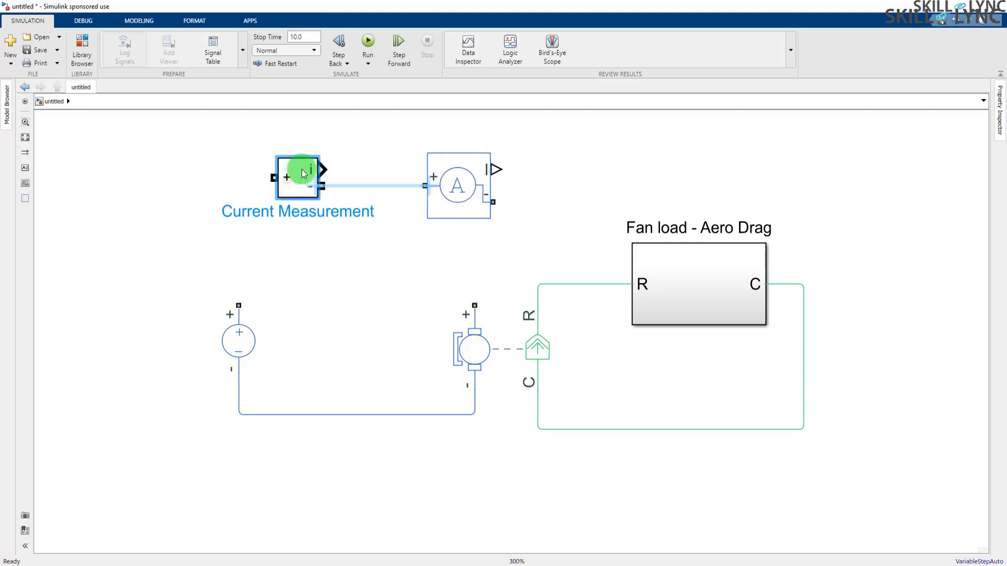
{"action": "left_click", "coordinate": [449, 186]}
{"action": "left_click", "coordinate": [271, 177]}
{"action": "left_click_drag", "start_coordinate": [271, 177], "coordinate": [237, 301]}
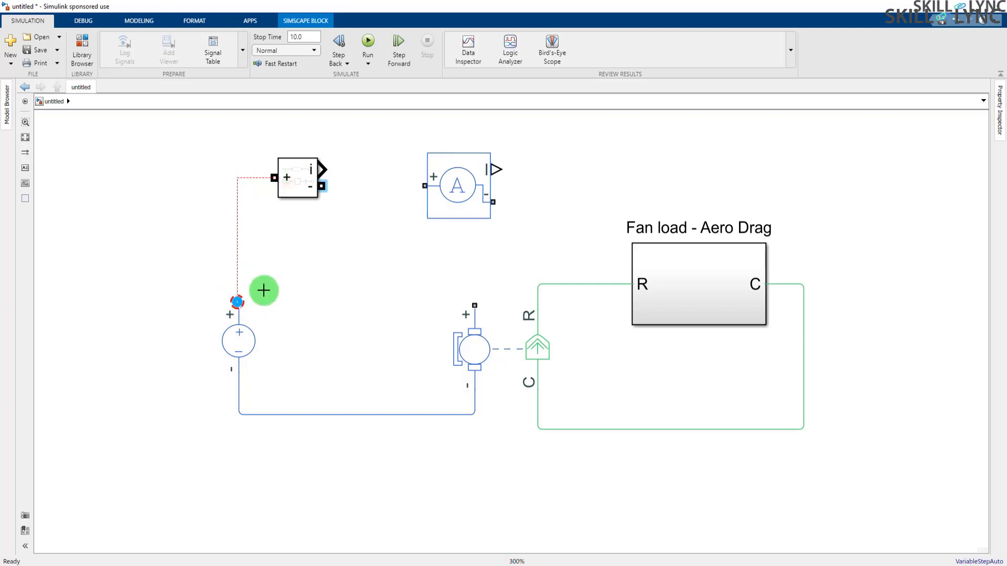
{"action": "left_click", "coordinate": [319, 287]}
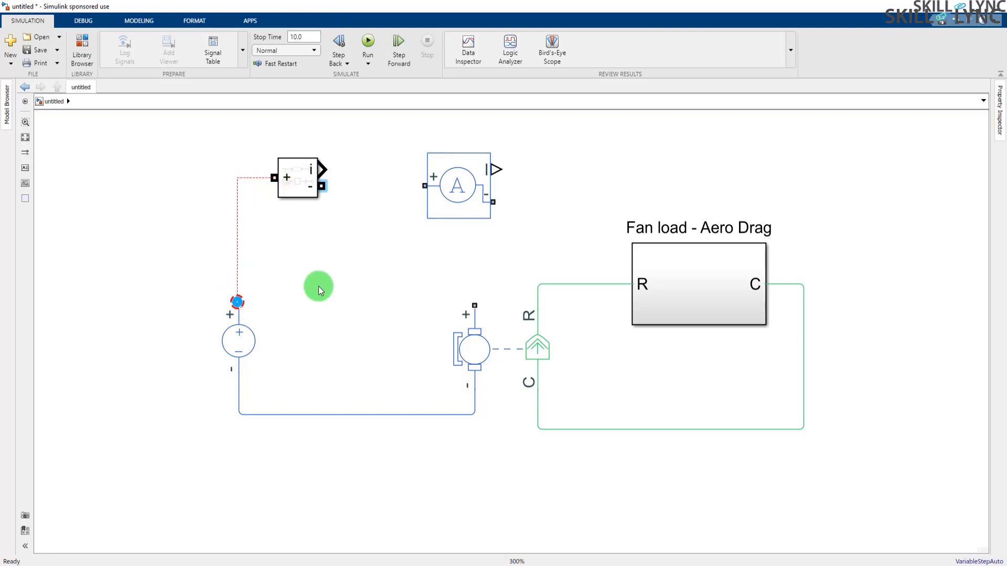
Move the Current Measurement block aside to the left of the circuit and review its block parameters description
{"action": "left_click_drag", "start_coordinate": [292, 173], "coordinate": [175, 157]}
{"action": "double_click", "coordinate": [175, 151]}
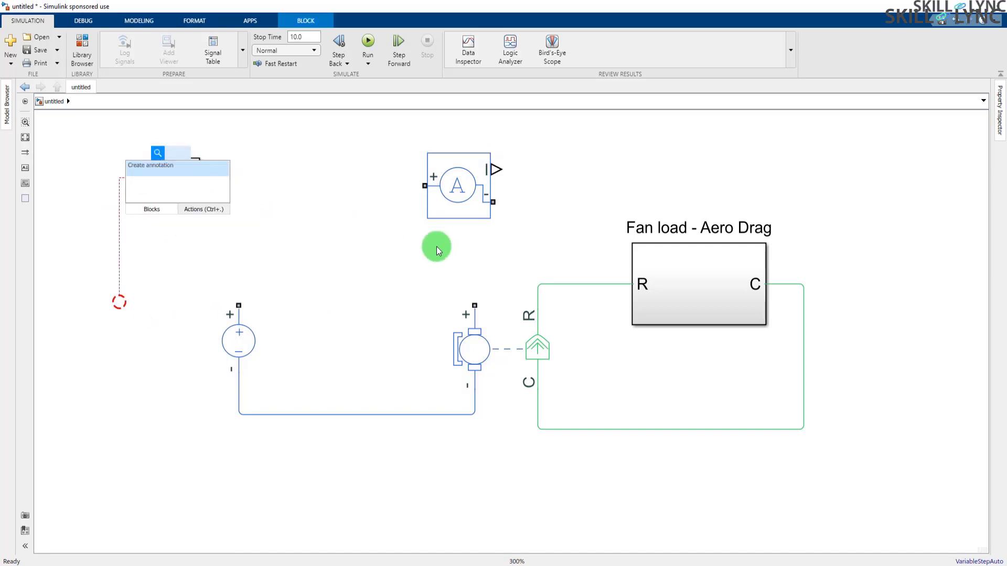
{"action": "double_click", "coordinate": [180, 173]}
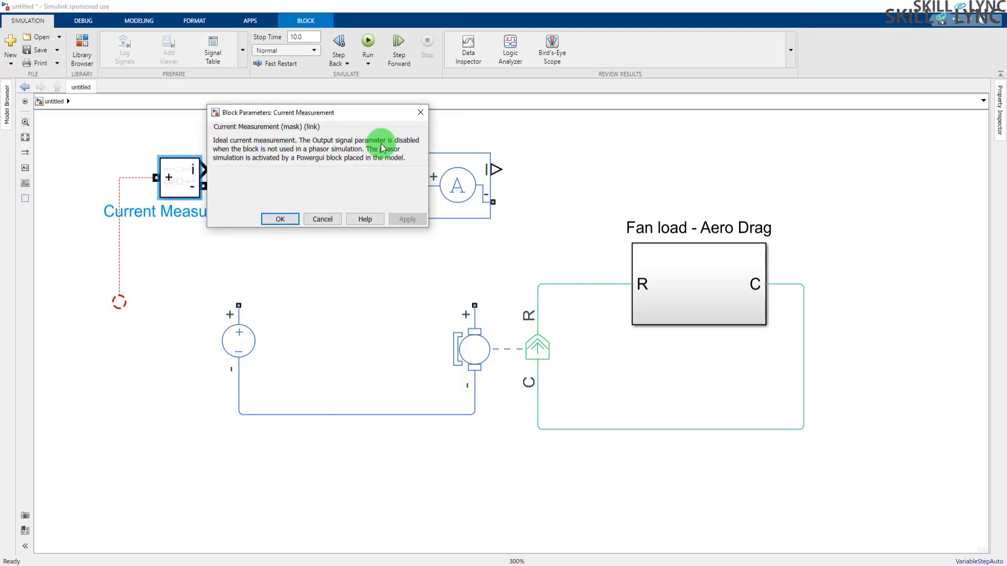
{"action": "left_click", "coordinate": [319, 219]}
Move the Current Sensor back above the gap between the voltage source and the motor, and review its block parameters description
{"action": "left_click", "coordinate": [457, 179]}
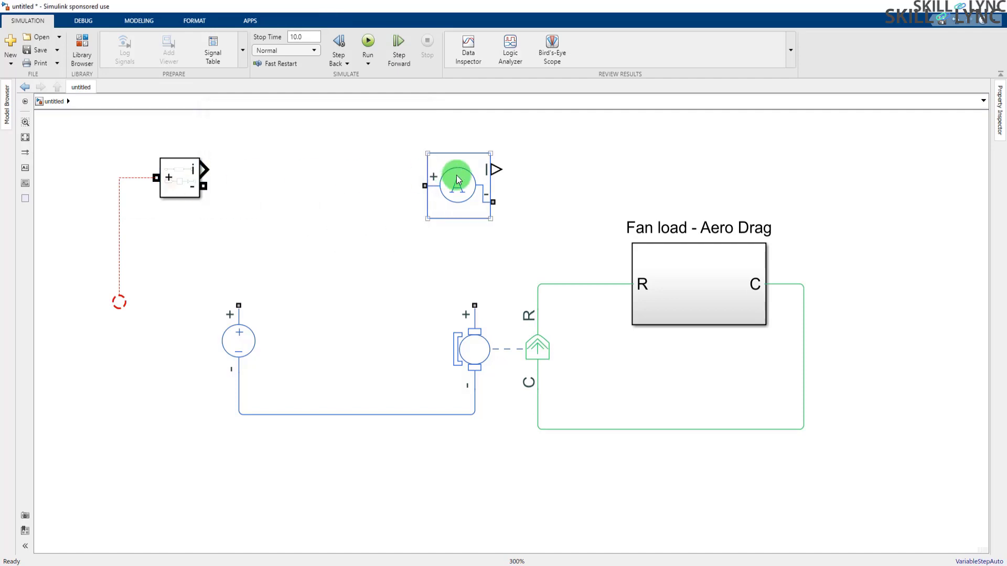
{"action": "left_click_drag", "start_coordinate": [457, 179], "coordinate": [371, 180]}
{"action": "double_click", "coordinate": [393, 175]}
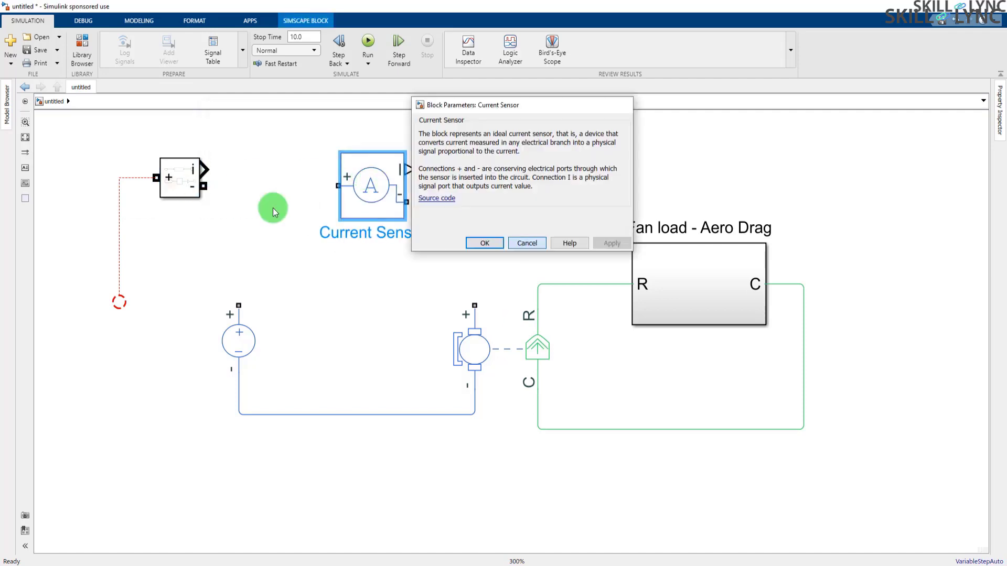
{"action": "left_click", "coordinate": [273, 211]}
Connect the voltage source's + terminal to the Current Sensor's + port and the sensor's - port to the motor's + terminal
{"action": "mouse_move", "coordinate": [238, 305]}
{"action": "left_mouse_down"}
{"action": "mouse_move", "coordinate": [292, 213]}
{"action": "mouse_move", "coordinate": [336, 188]}
{"action": "left_mouse_up"}
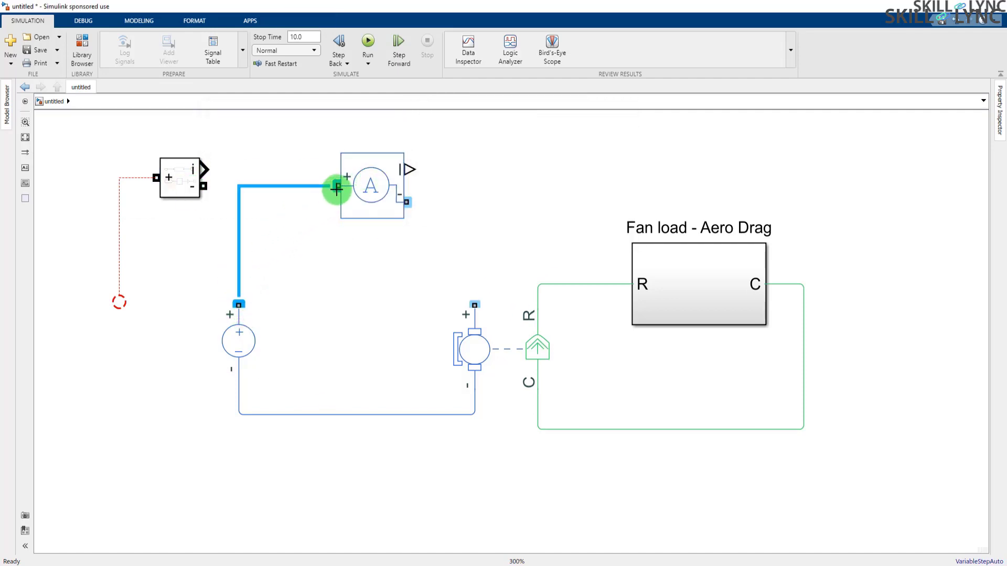
{"action": "left_click_drag", "start_coordinate": [468, 299], "coordinate": [404, 196]}
{"action": "left_click", "coordinate": [357, 278]}
Delete the Current Measurement block with its dangling line, and lower the Current Sensor closer to the voltage source and motor
{"action": "left_click", "coordinate": [172, 168]}
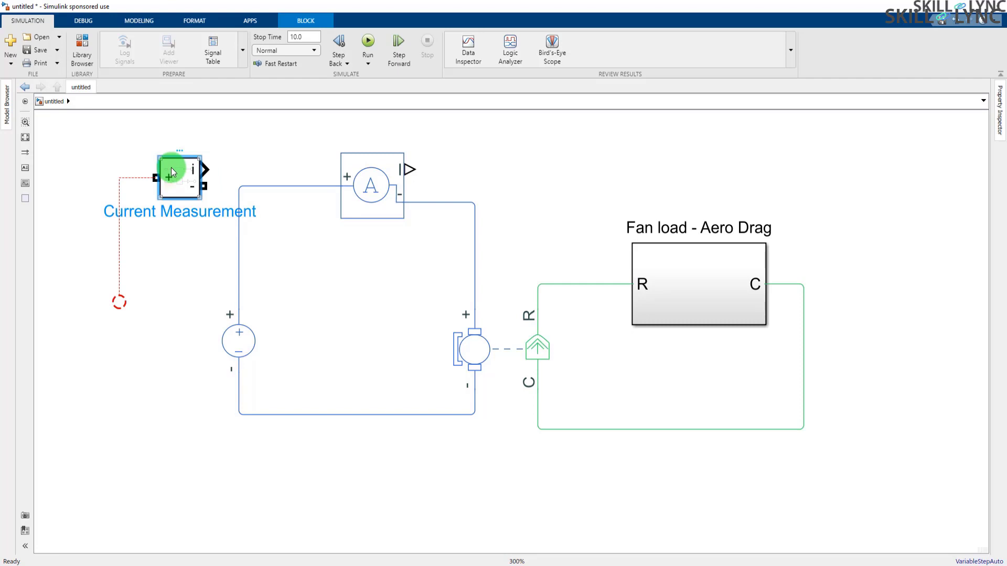
{"action": "key", "text": "Delete"}
{"action": "key", "text": "Delete"}
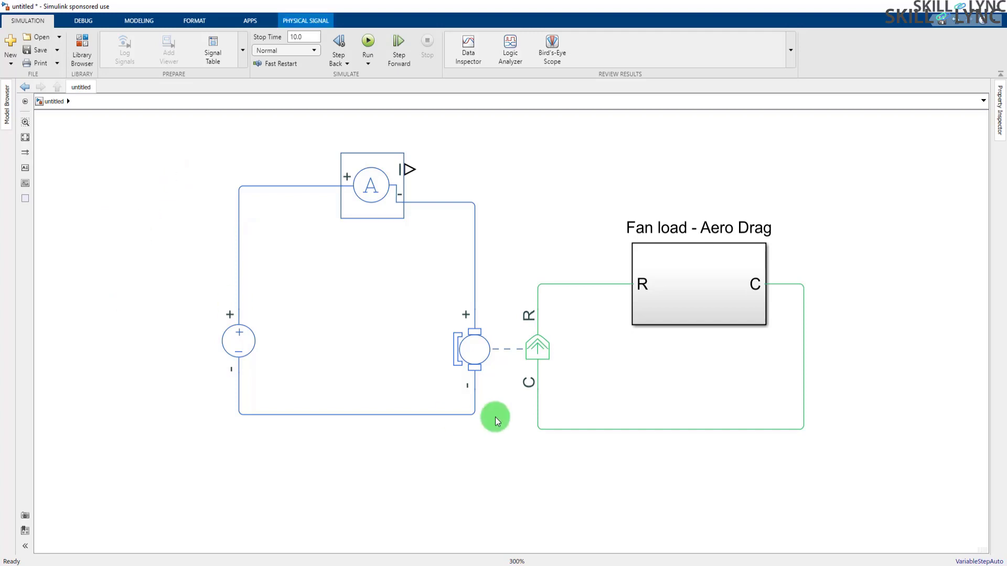
{"action": "left_click_drag", "start_coordinate": [387, 196], "coordinate": [374, 277]}
{"action": "left_click", "coordinate": [662, 262]}
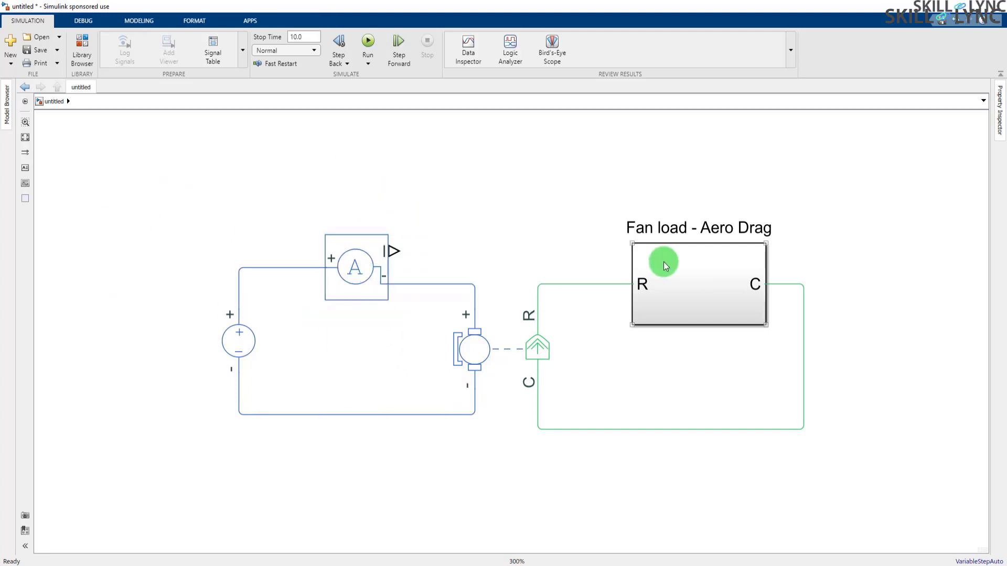
{"action": "left_click", "coordinate": [373, 308]}
{"action": "left_click", "coordinate": [703, 288]}
{"action": "left_click", "coordinate": [508, 193]}
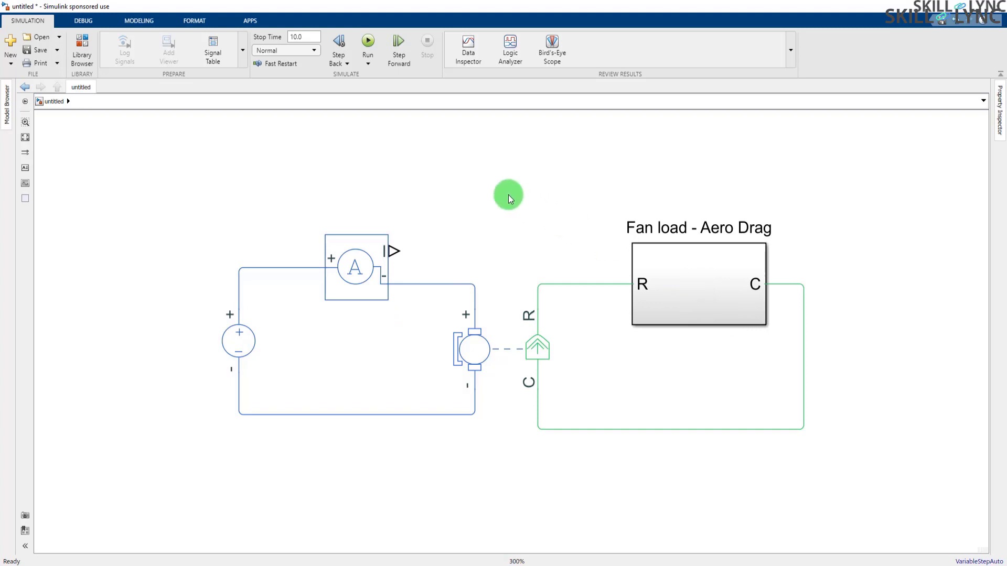
{"action": "left_click", "coordinate": [712, 278]}
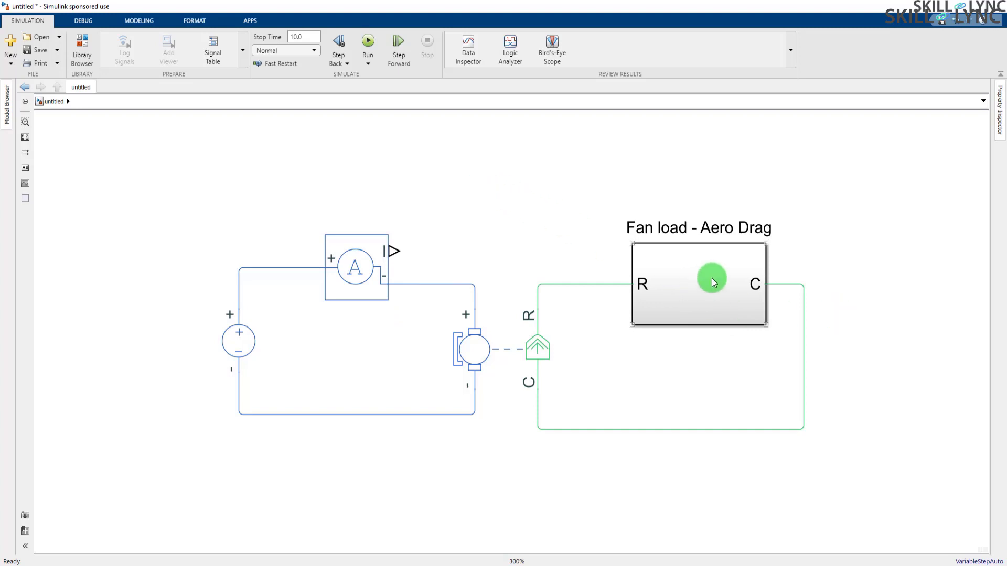
{"action": "left_click", "coordinate": [624, 139]}
Add a Scope block from Simulink/Sinks and place it above the Fan load - Aero Drag subsystem
{"action": "double_click", "coordinate": [644, 131]}
{"action": "type", "text": "scpo"}
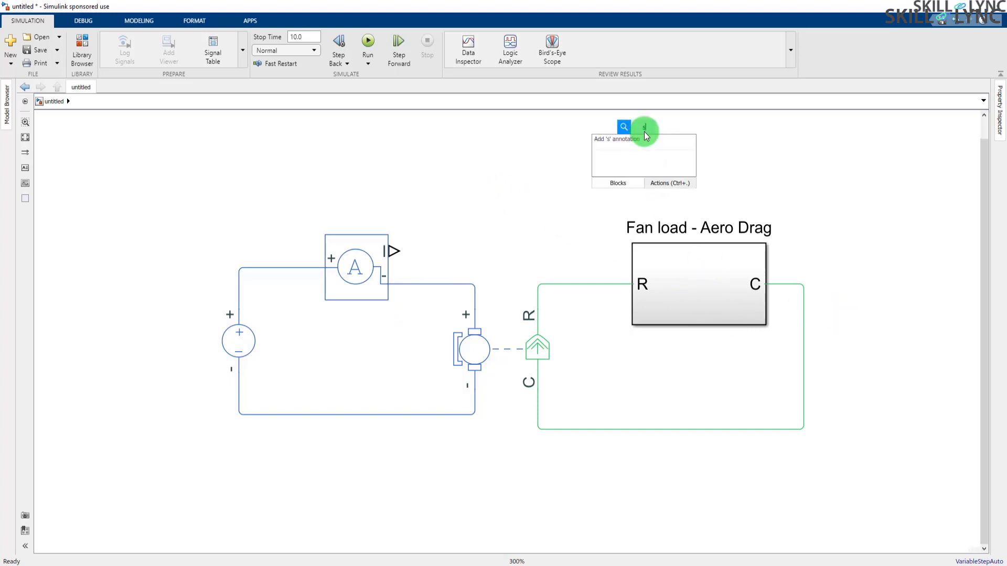
{"action": "key", "text": "BackSpace"}
{"action": "key", "text": "BackSpace"}
{"action": "type", "text": "o"}
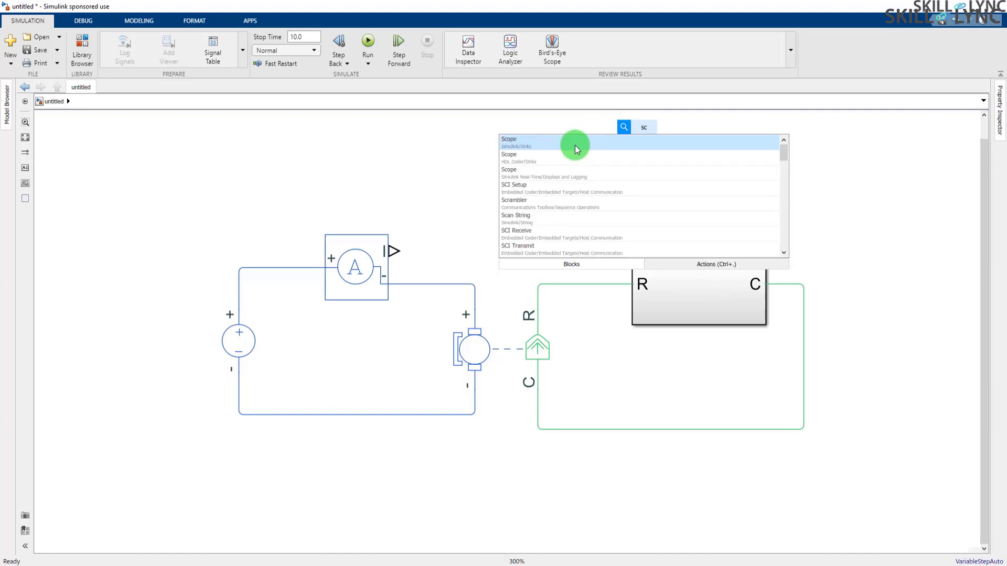
{"action": "type", "text": "p"}
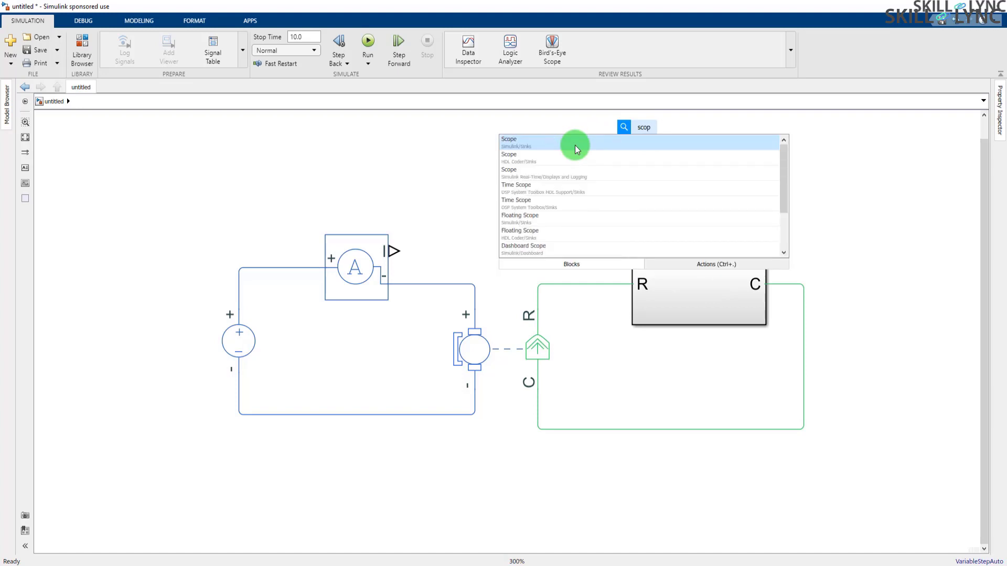
{"action": "left_click", "coordinate": [574, 145]}
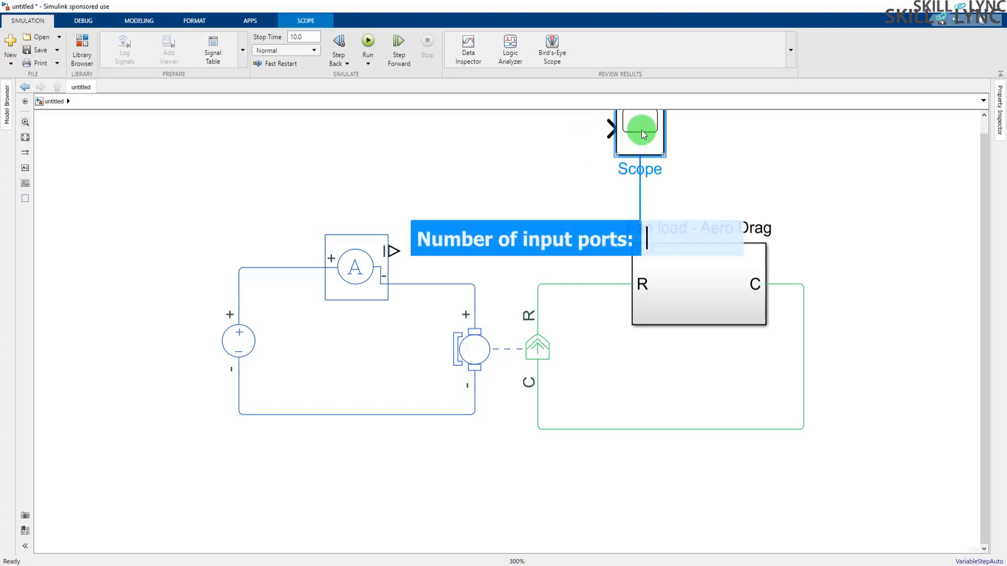
{"action": "left_click_drag", "start_coordinate": [641, 130], "coordinate": [612, 137]}
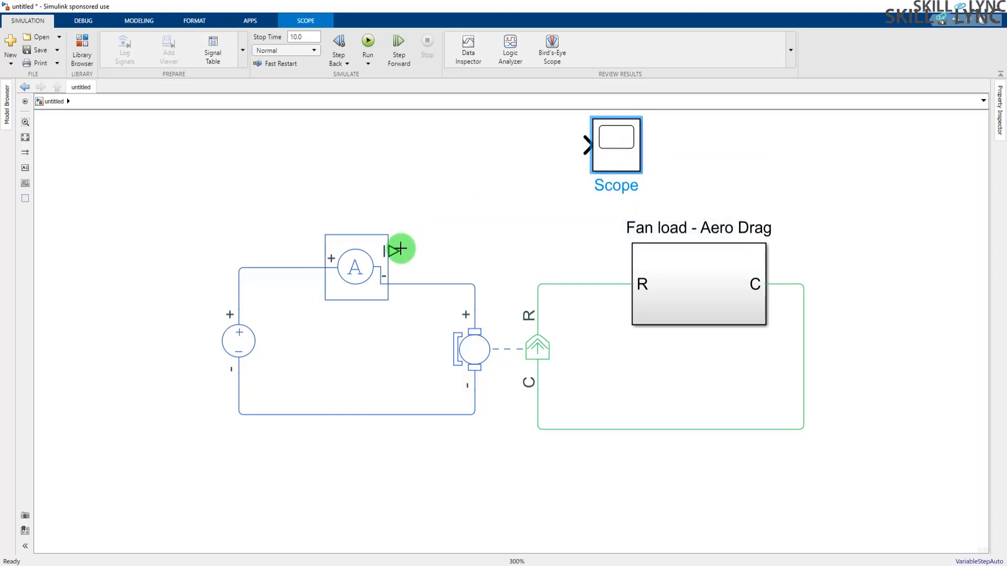
Try to connect the Current Sensor's I output directly to the Scope, and delete the unconnected line
{"action": "left_click_drag", "start_coordinate": [398, 250], "coordinate": [583, 148]}
{"action": "scroll", "coordinate": [517, 123], "scroll_direction": "up", "scroll_amount": 4}
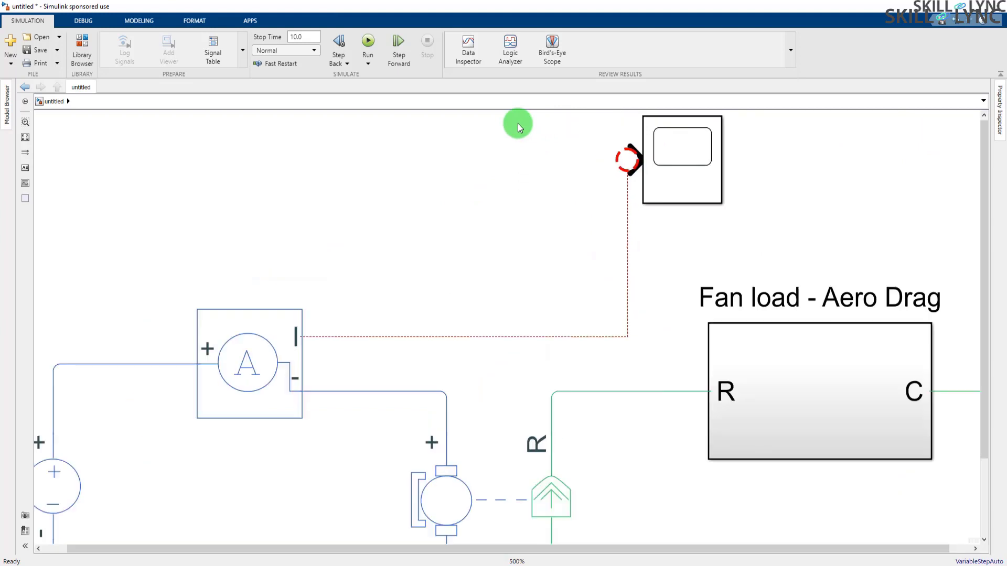
{"action": "scroll", "coordinate": [580, 149], "scroll_direction": "down", "scroll_amount": 5}
{"action": "scroll", "coordinate": [573, 127], "scroll_direction": "up", "scroll_amount": 3}
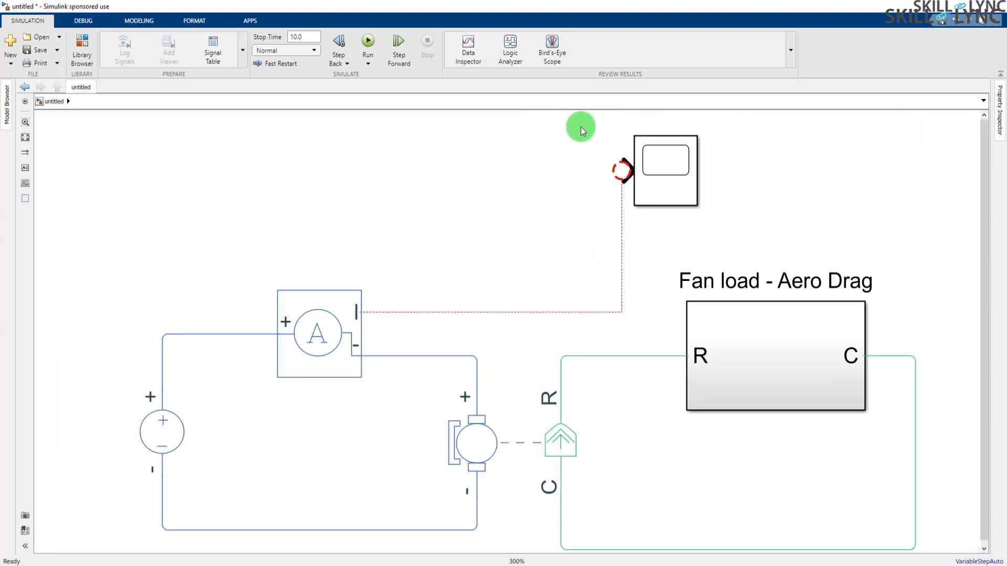
{"action": "left_click", "coordinate": [621, 203]}
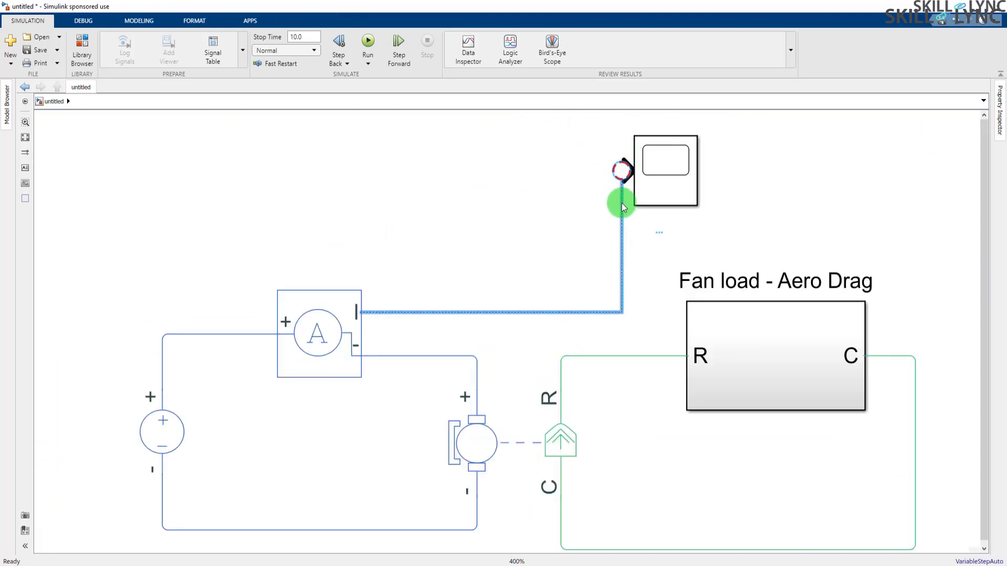
{"action": "key", "text": "Delete"}
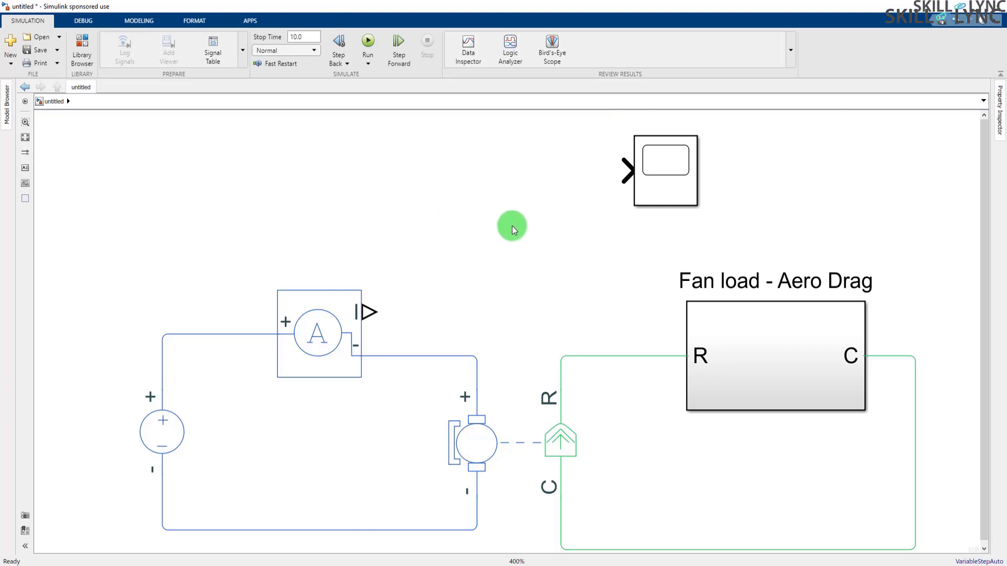
Add a PS-Simulink Converter and connect the Current Sensor's I output through it to the Scope's input
{"action": "double_click", "coordinate": [398, 209]}
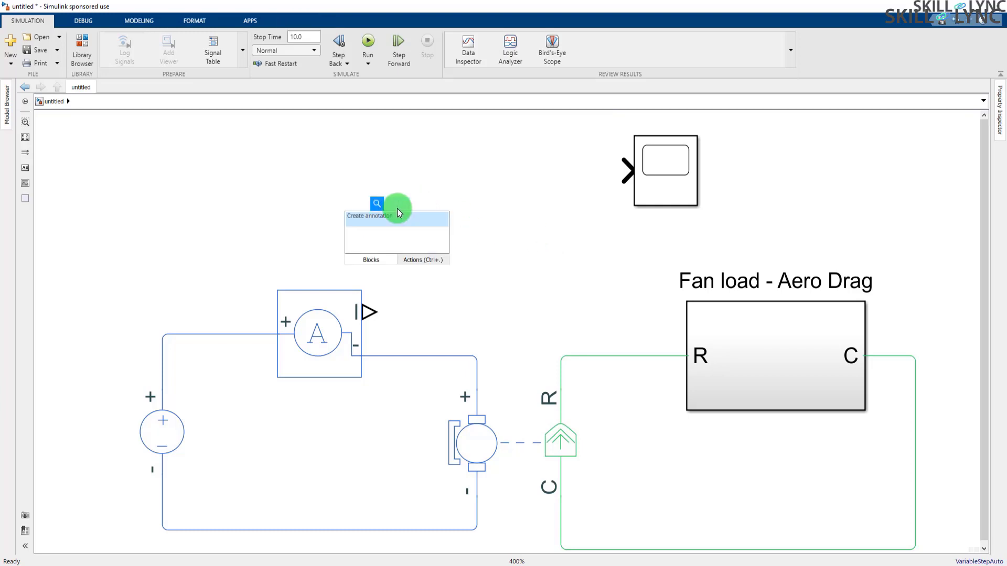
{"action": "type", "text": "ps"}
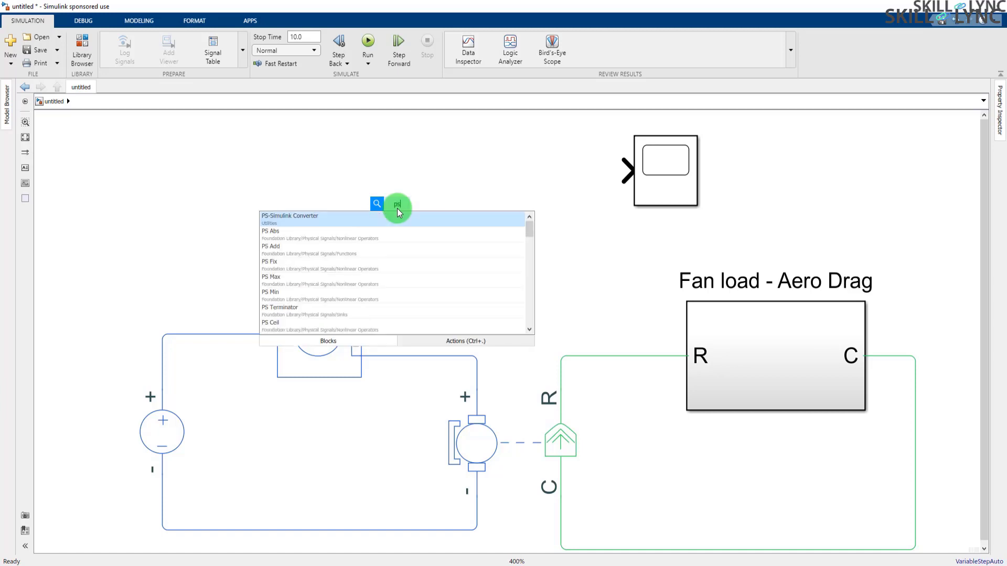
{"action": "key", "text": "Return"}
{"action": "mouse_move", "coordinate": [369, 312]}
{"action": "left_mouse_down"}
{"action": "mouse_move", "coordinate": [371, 203]}
{"action": "mouse_move", "coordinate": [562, 191]}
{"action": "mouse_move", "coordinate": [633, 169]}
{"action": "left_mouse_up"}
{"action": "left_click", "coordinate": [409, 215]}
{"action": "left_click_drag", "start_coordinate": [408, 216], "coordinate": [485, 260]}
{"action": "left_click", "coordinate": [581, 269]}
{"action": "scroll", "coordinate": [635, 262], "scroll_direction": "down", "scroll_amount": 2}
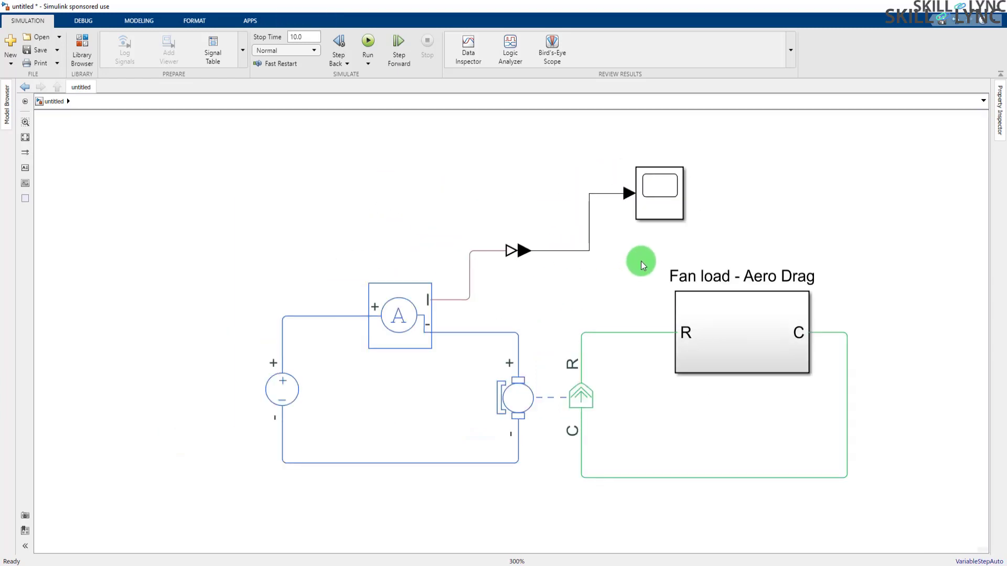
Move the Scope higher and further right, above the middle of the Fan load - Aero Drag subsystem
{"action": "left_click", "coordinate": [776, 326]}
{"action": "left_click", "coordinate": [506, 323]}
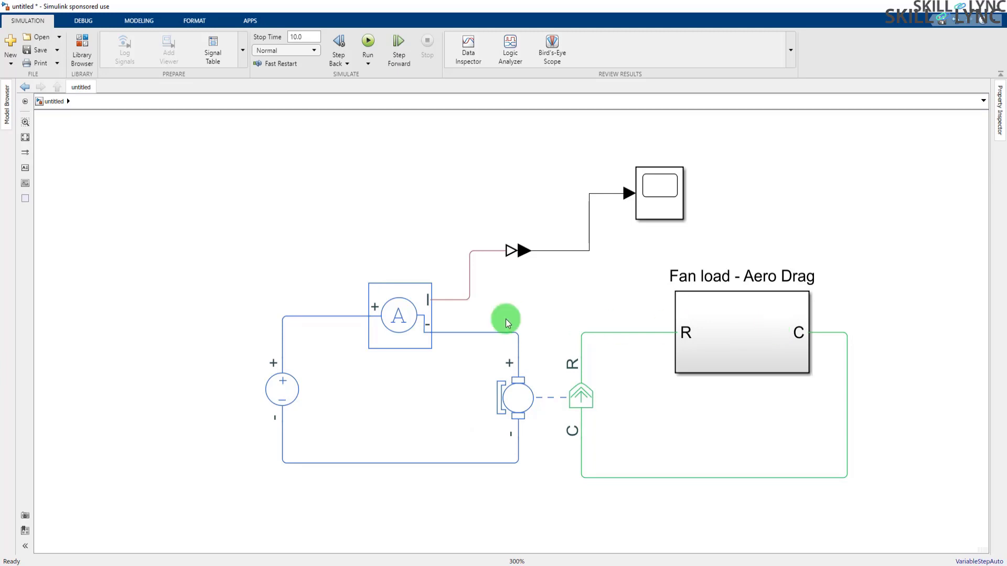
{"action": "left_click", "coordinate": [666, 203]}
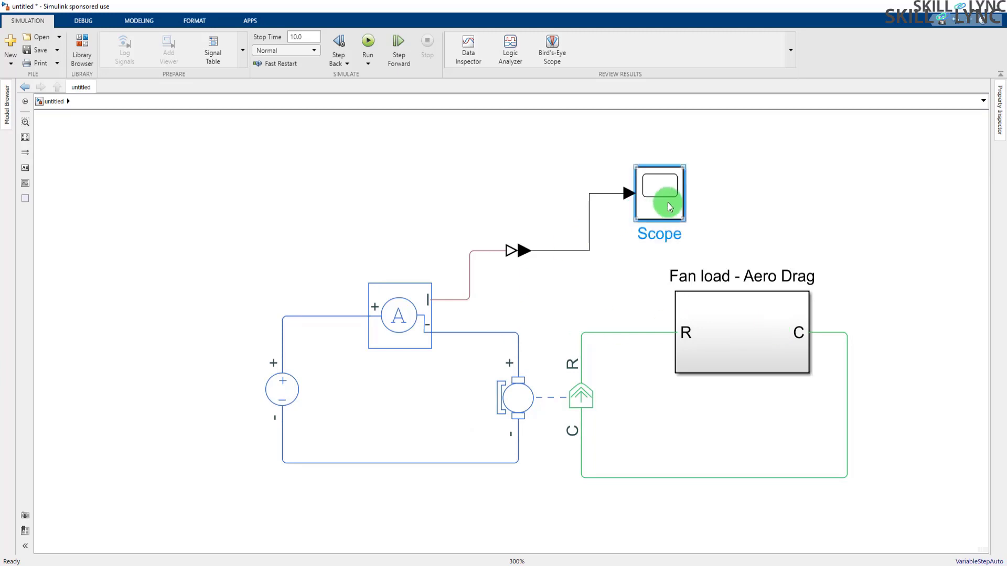
{"action": "left_click", "coordinate": [810, 194]}
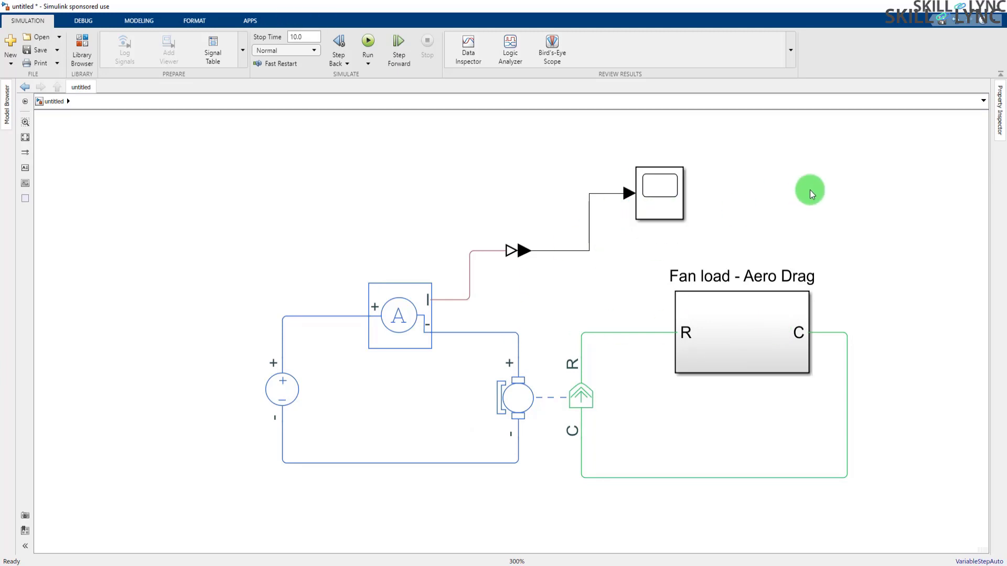
{"action": "left_click_drag", "start_coordinate": [681, 181], "coordinate": [744, 141]}
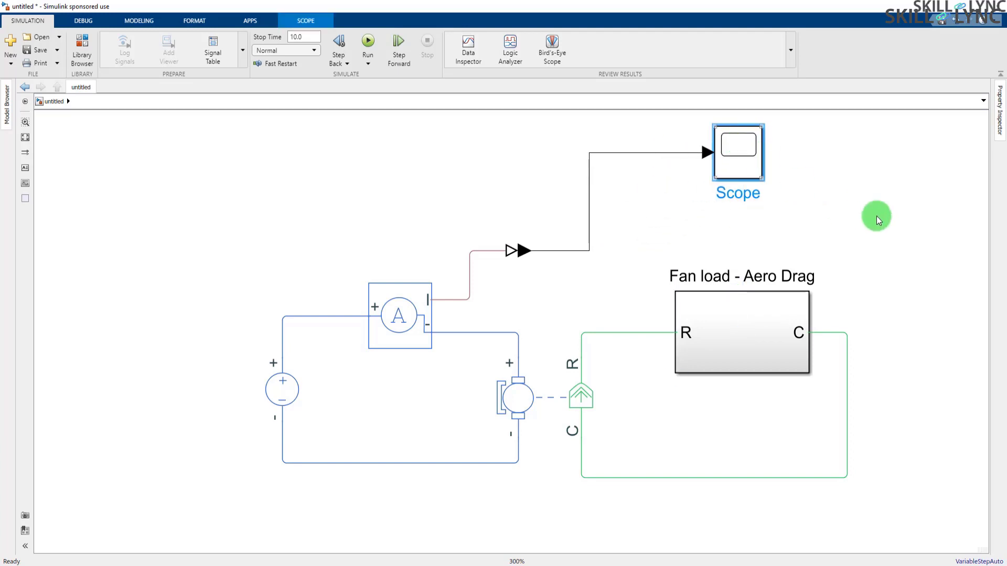
Inside the Fan load - Aero Drag subsystem, draw open-ended branch lines upward from the Motion Sensor's W signal and the Square law's trq signal
{"action": "left_click", "coordinate": [761, 319]}
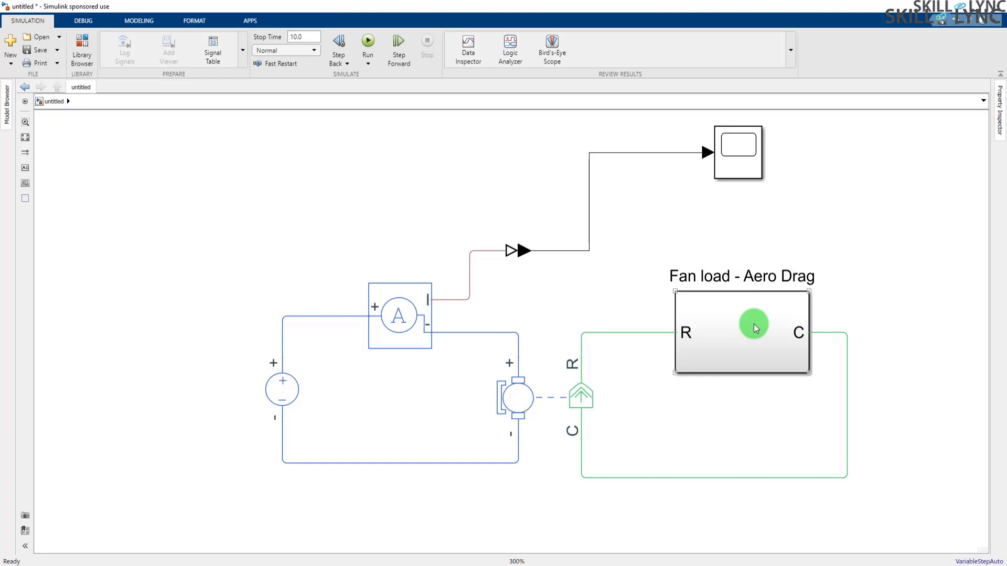
{"action": "double_click", "coordinate": [753, 323]}
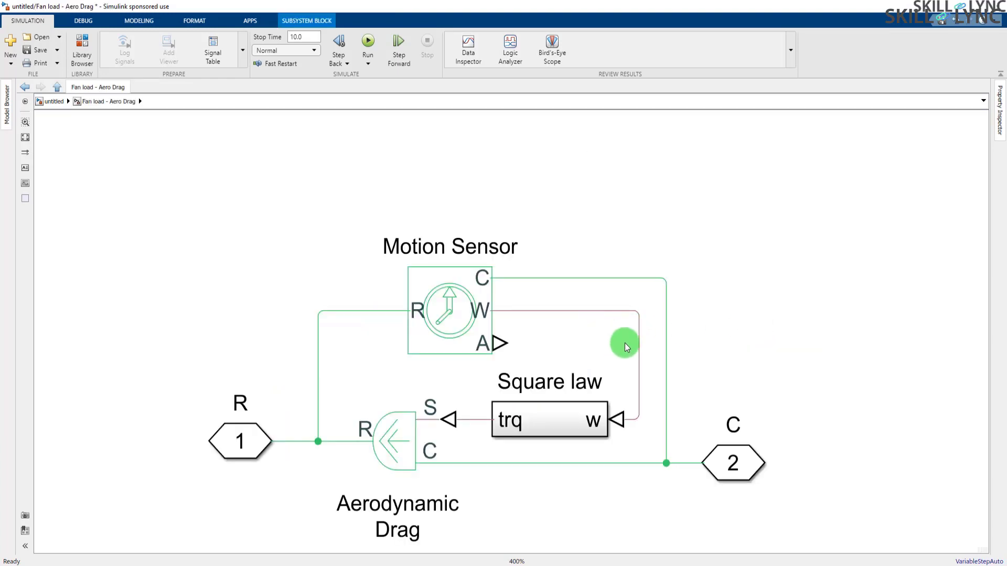
{"action": "scroll", "coordinate": [625, 343], "scroll_direction": "up", "scroll_amount": 1}
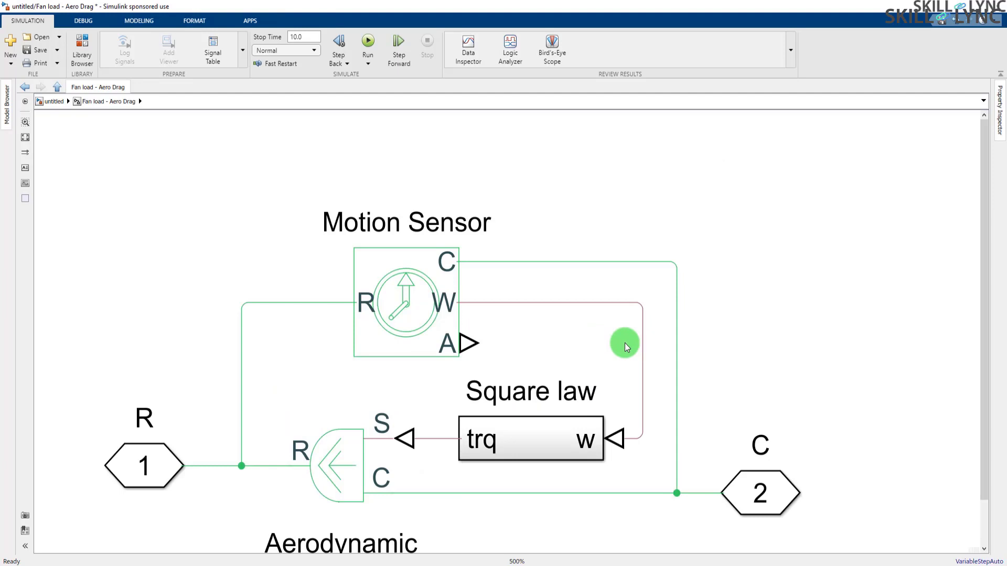
{"action": "scroll", "coordinate": [625, 343], "scroll_direction": "down", "scroll_amount": 1}
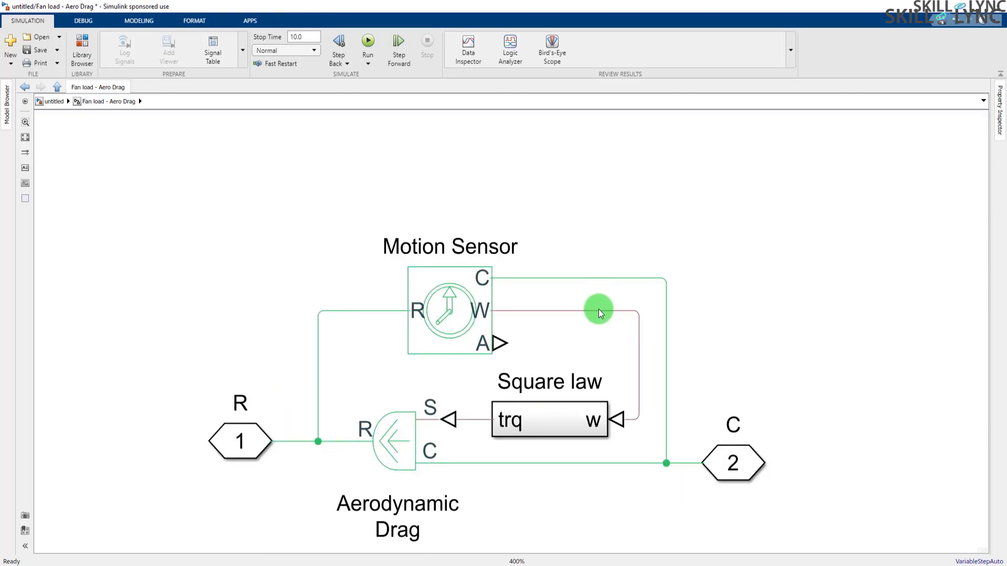
{"action": "left_click_drag", "start_coordinate": [599, 311], "coordinate": [599, 186]}
{"action": "left_click_drag", "start_coordinate": [471, 419], "coordinate": [705, 210]}
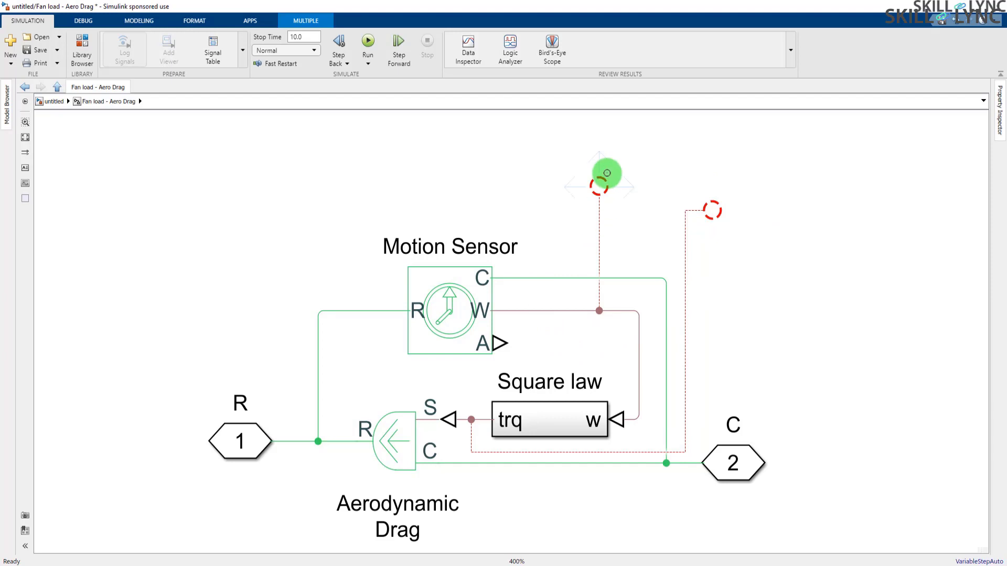
Return to the top-level model and move the Scope closer to the PS-Simulink Converter
{"action": "left_click", "coordinate": [54, 102]}
{"action": "left_click", "coordinate": [823, 205]}
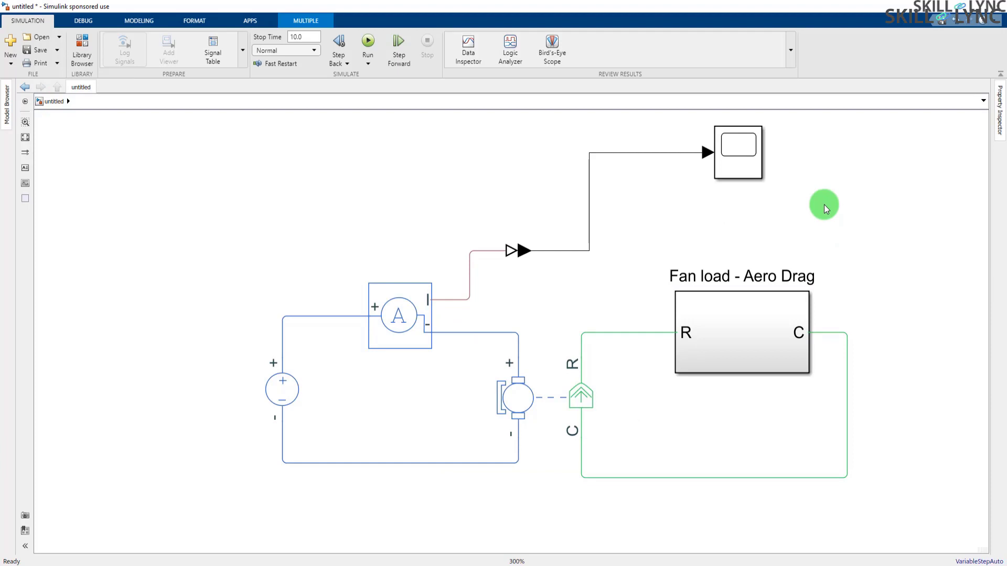
{"action": "left_click_drag", "start_coordinate": [729, 169], "coordinate": [628, 206]}
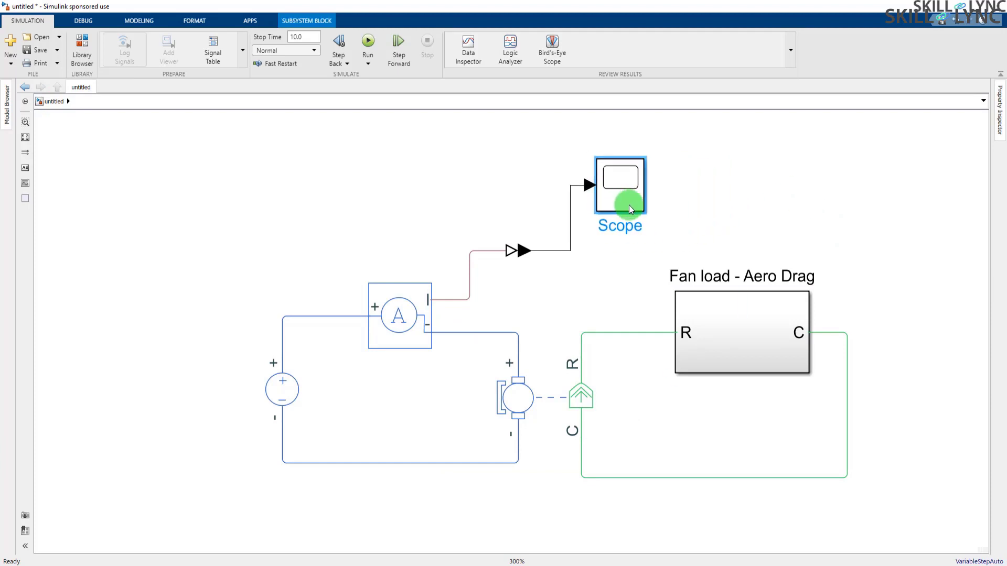
{"action": "left_click", "coordinate": [723, 197]}
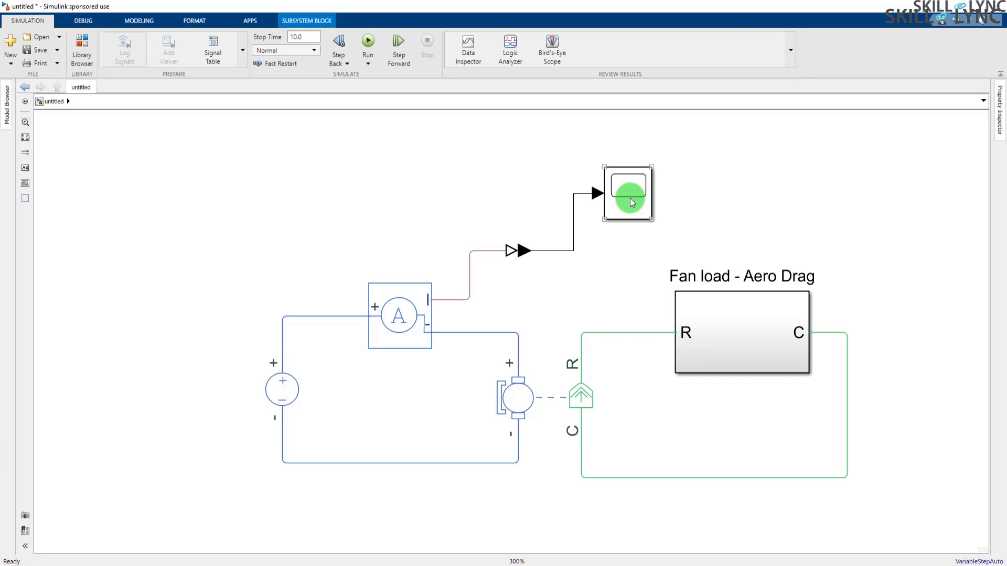
Reopen the Fan load - Aero Drag subsystem and move connection ports C and R outward, away from the circuit
{"action": "left_click", "coordinate": [741, 328]}
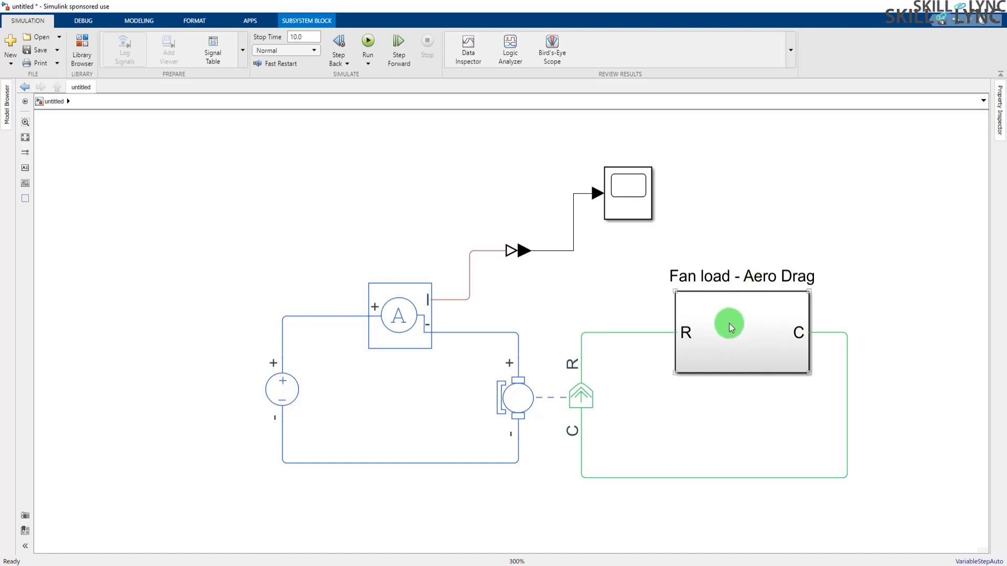
{"action": "double_click", "coordinate": [729, 323]}
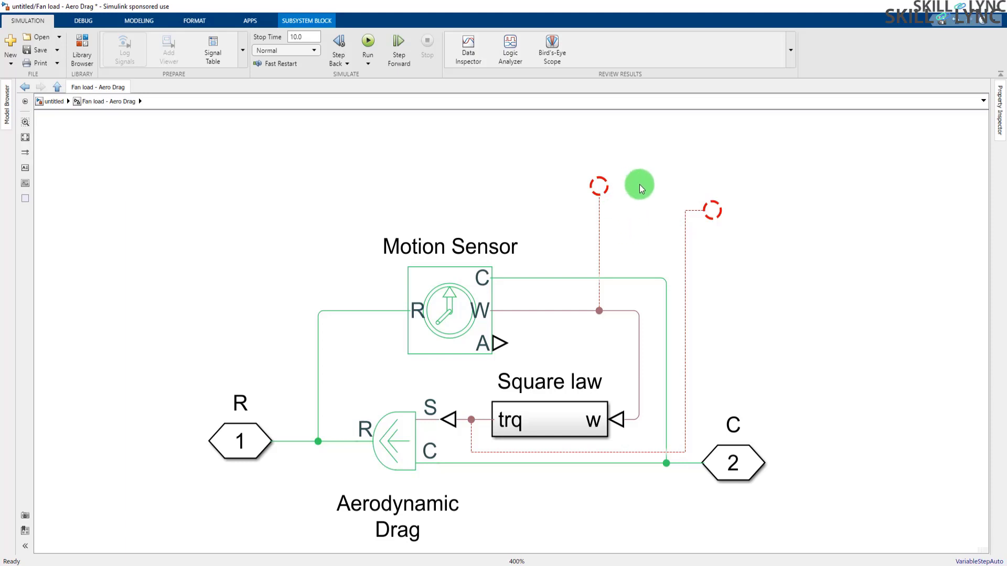
{"action": "left_click_drag", "start_coordinate": [750, 472], "coordinate": [823, 472]}
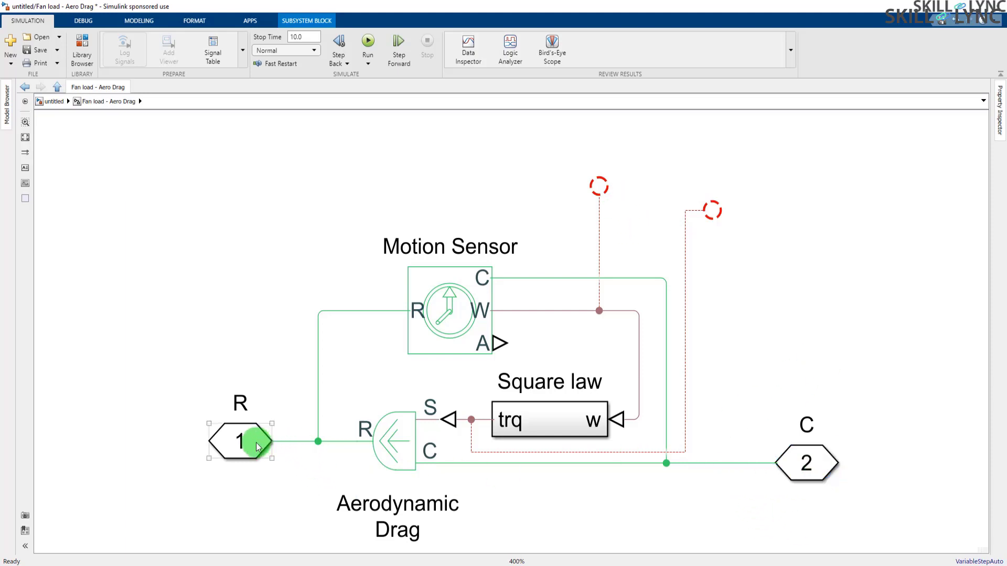
{"action": "left_click_drag", "start_coordinate": [248, 443], "coordinate": [206, 445]}
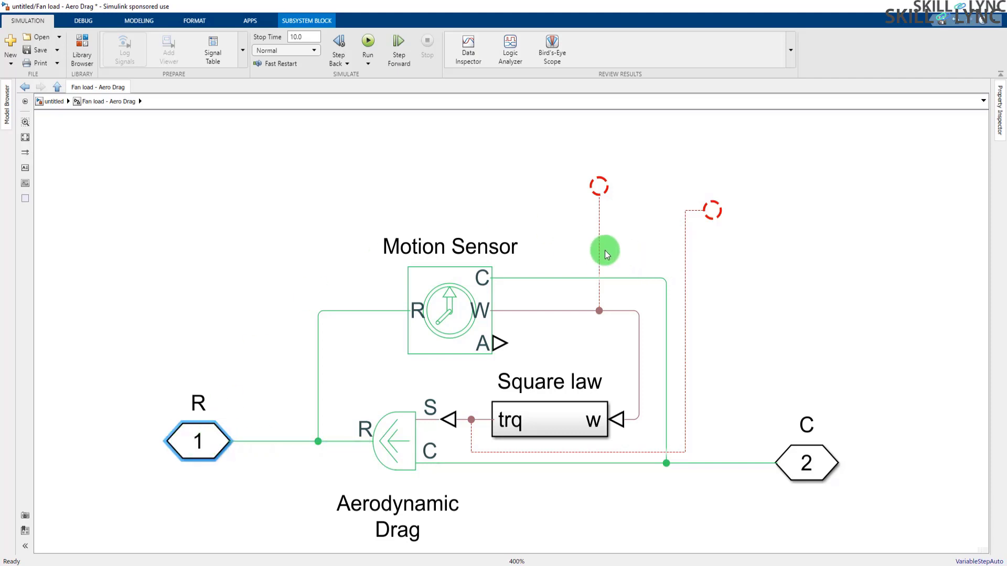
{"action": "left_click", "coordinate": [296, 213]}
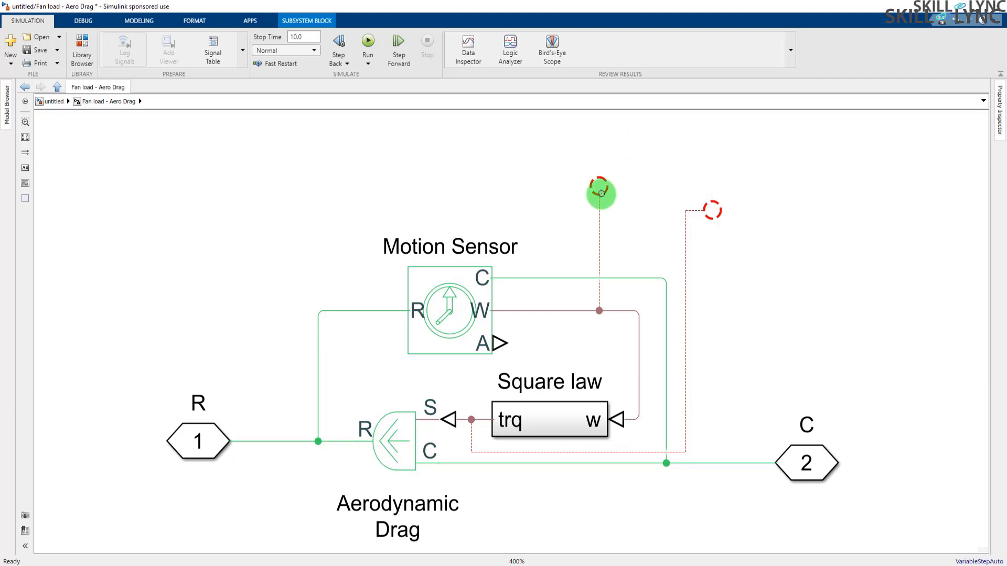
Add a Goto block with the default tag A above the open branch lines in the fan load subsystem
{"action": "left_click", "coordinate": [599, 190]}
{"action": "double_click", "coordinate": [678, 165]}
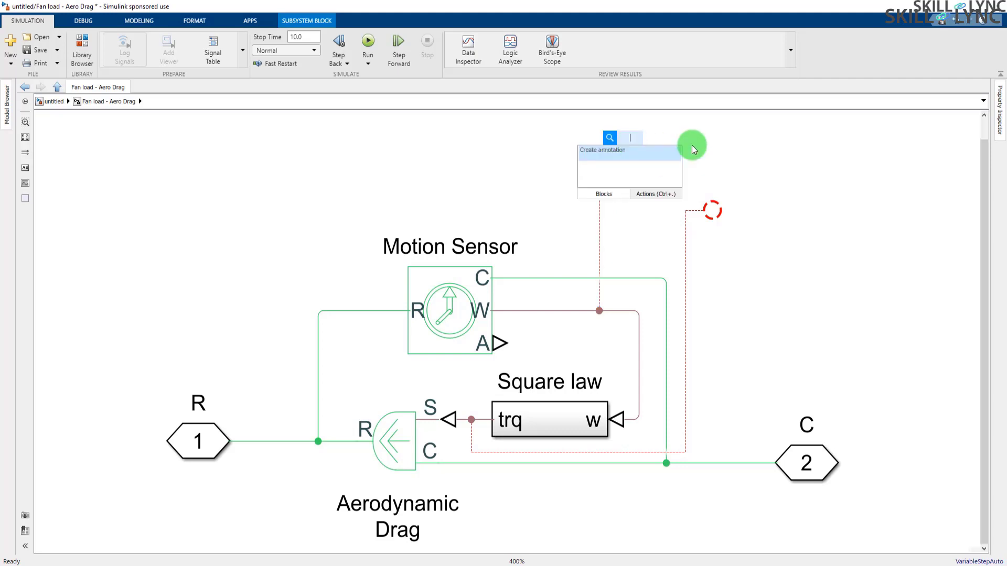
{"action": "type", "text": "goto"}
{"action": "key", "text": "Return"}
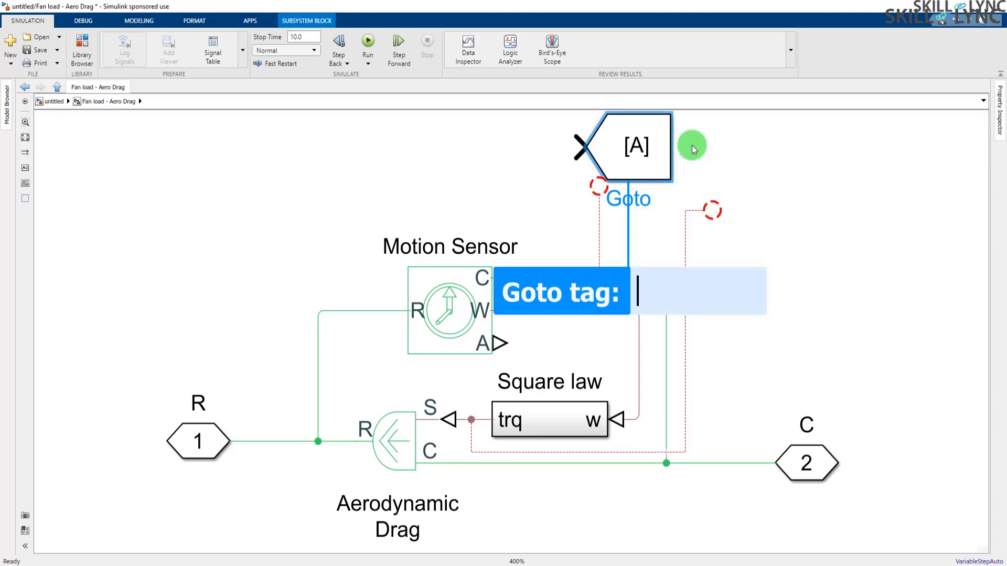
{"action": "key", "text": "Return"}
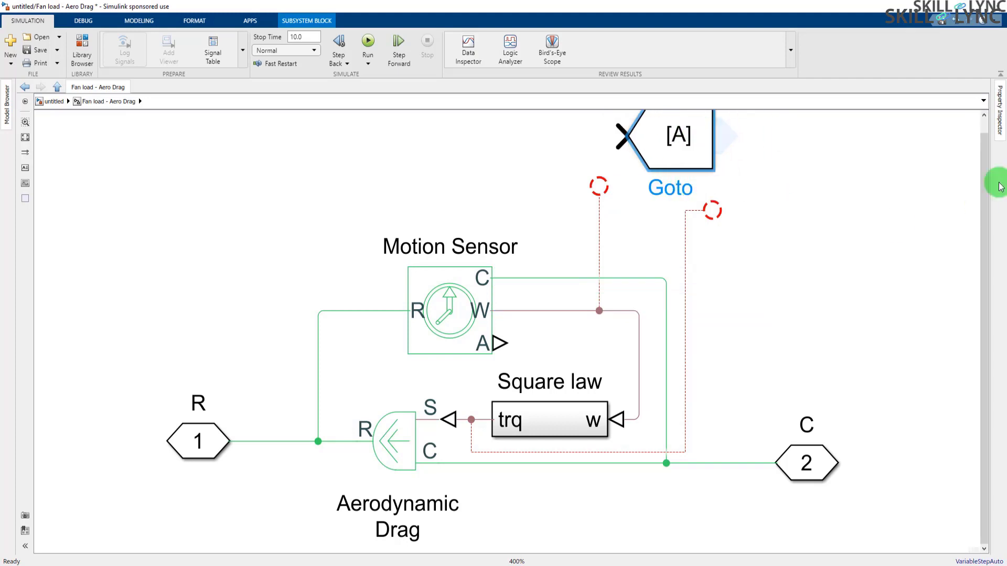
{"action": "left_click", "coordinate": [983, 116]}
{"action": "scroll", "coordinate": [583, 124], "scroll_direction": "down", "scroll_amount": 2}
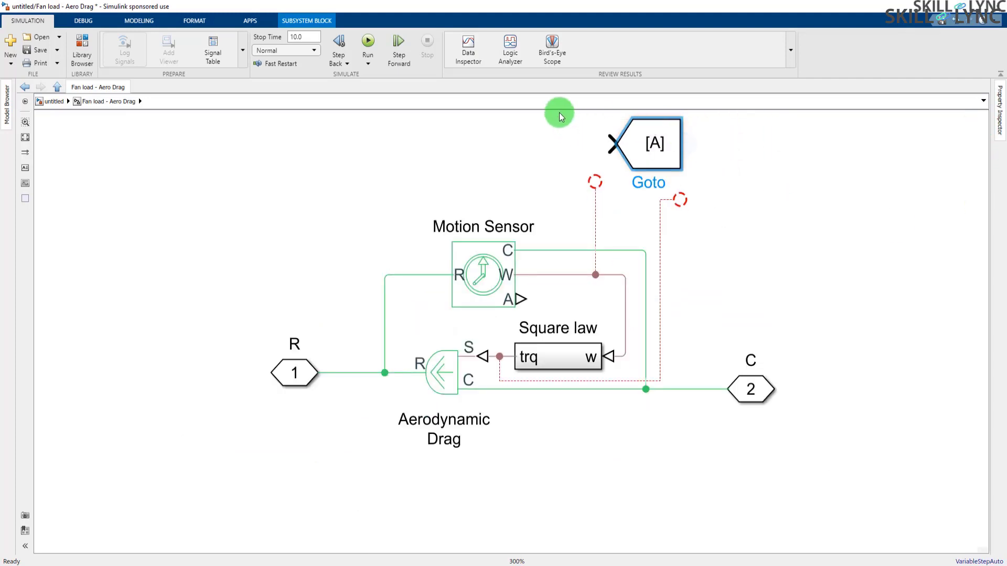
Move the Goto block farther outward and shorten the open branch line from the Motion Sensor's W signal
{"action": "scroll", "coordinate": [559, 119], "scroll_direction": "up", "scroll_amount": 2}
{"action": "left_click_drag", "start_coordinate": [680, 140], "coordinate": [731, 140]}
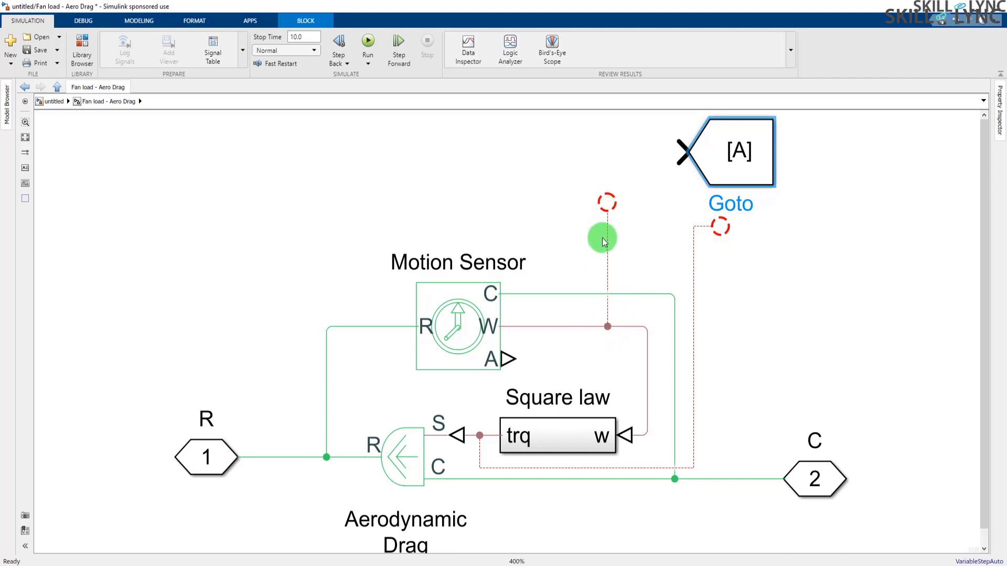
{"action": "left_click_drag", "start_coordinate": [607, 204], "coordinate": [607, 239]}
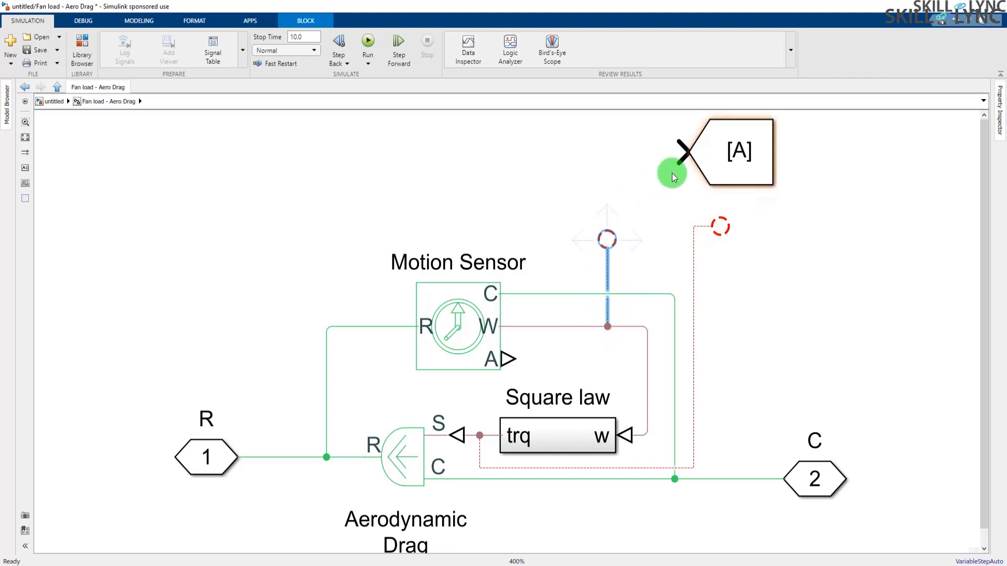
Add a PS-Simulink Converter in front of the Goto block and connect its output to the Goto input
{"action": "left_click", "coordinate": [679, 151]}
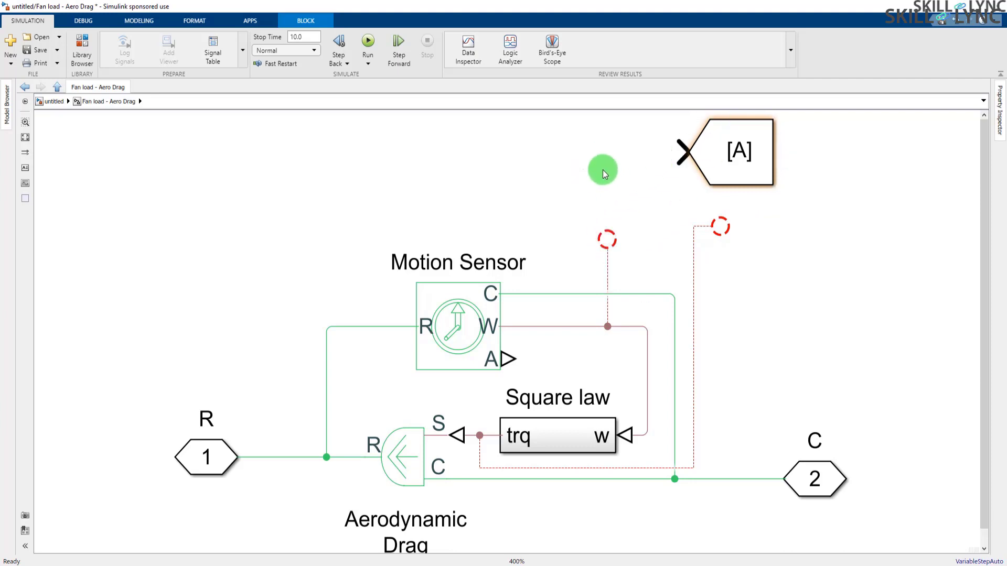
{"action": "double_click", "coordinate": [551, 165]}
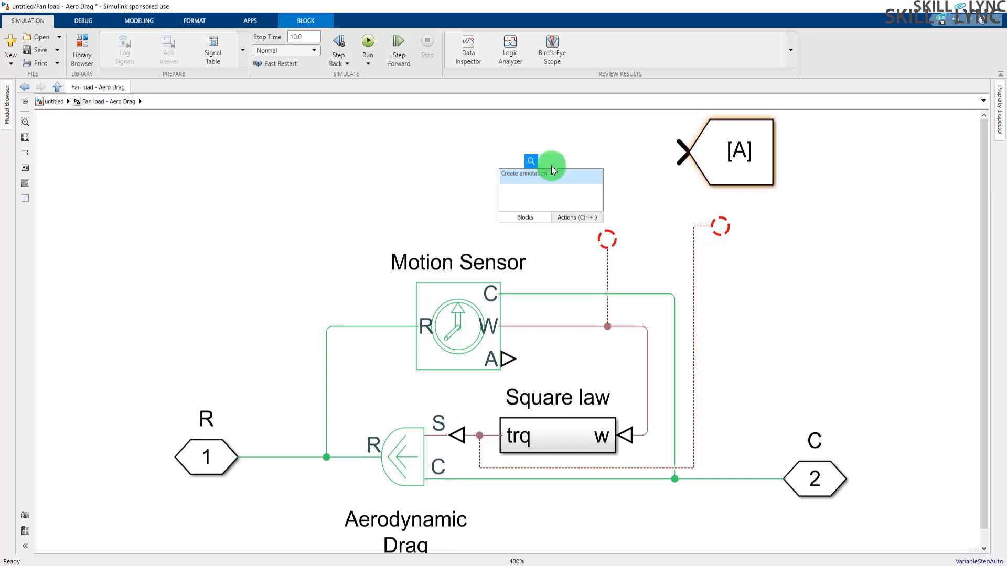
{"action": "type", "text": "ps"}
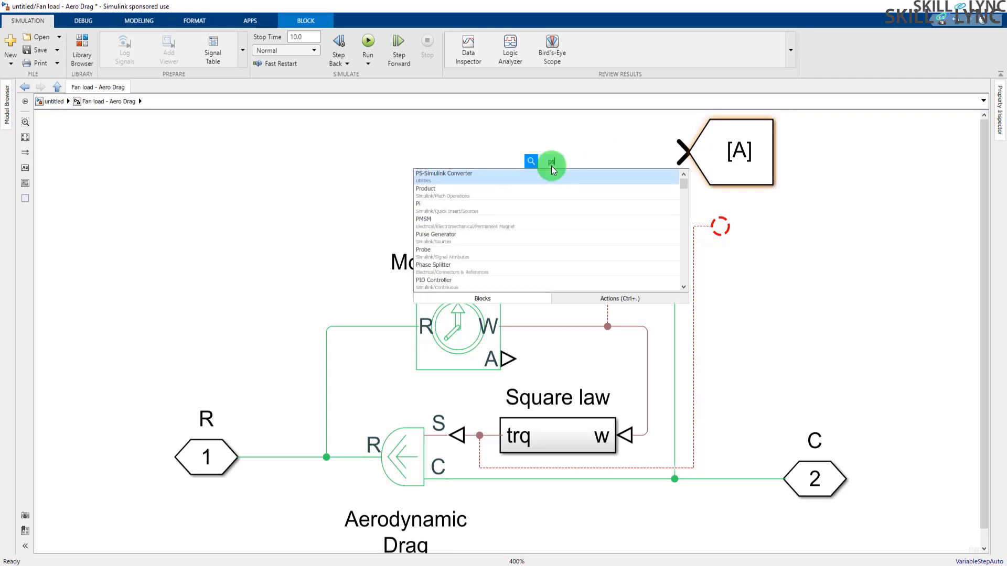
{"action": "key", "text": "Return"}
{"action": "left_click_drag", "start_coordinate": [552, 166], "coordinate": [640, 143]}
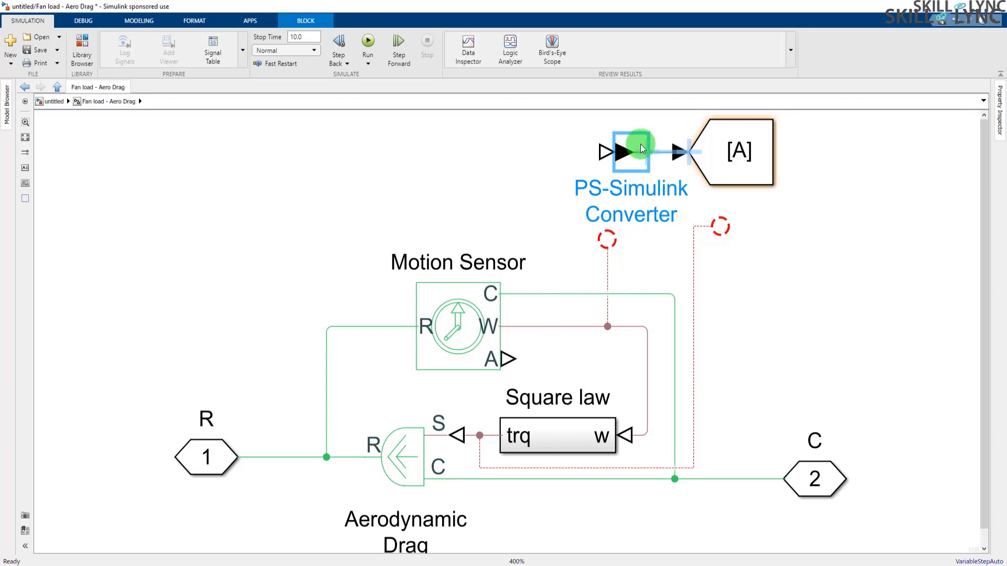
{"action": "left_click", "coordinate": [759, 163]}
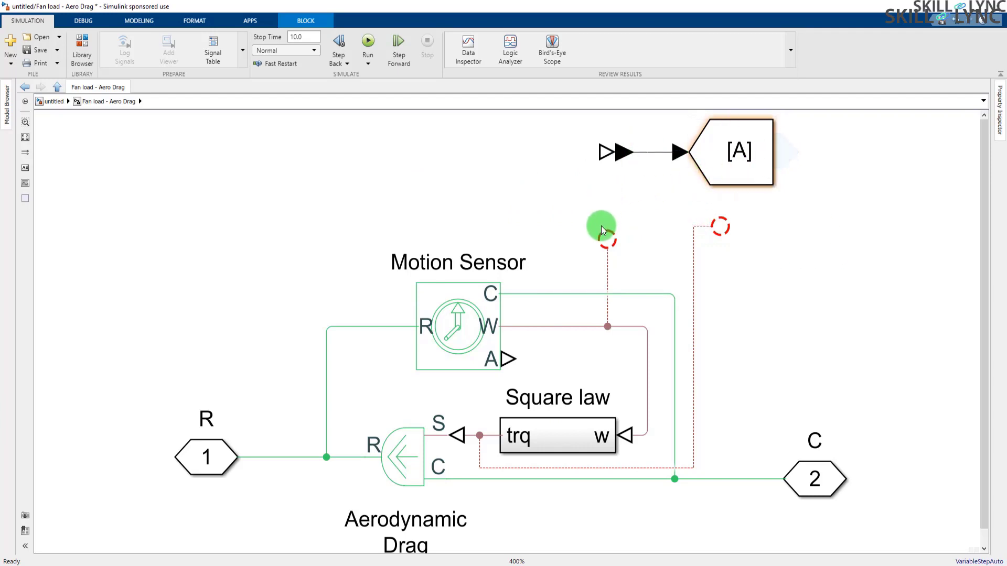
Duplicate the PS-Simulink Converter and the Goto block, placing the connected copies beside the open trq branch line
{"action": "left_click", "coordinate": [624, 152]}
{"action": "left_click_drag", "start_coordinate": [621, 152], "coordinate": [831, 220]}
{"action": "left_click", "coordinate": [747, 172]}
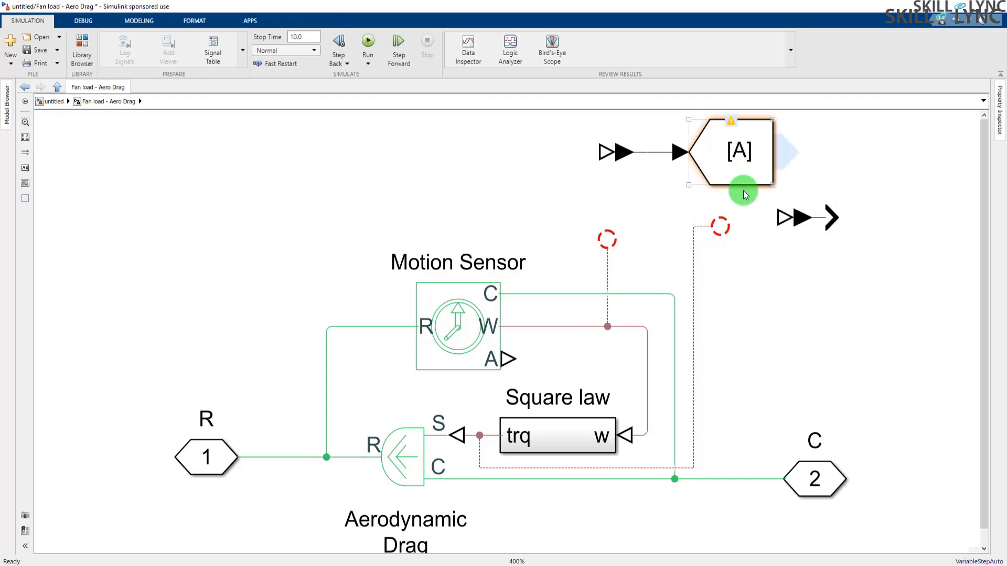
{"action": "left_click_drag", "start_coordinate": [750, 148], "coordinate": [942, 215]}
{"action": "left_click", "coordinate": [895, 320]}
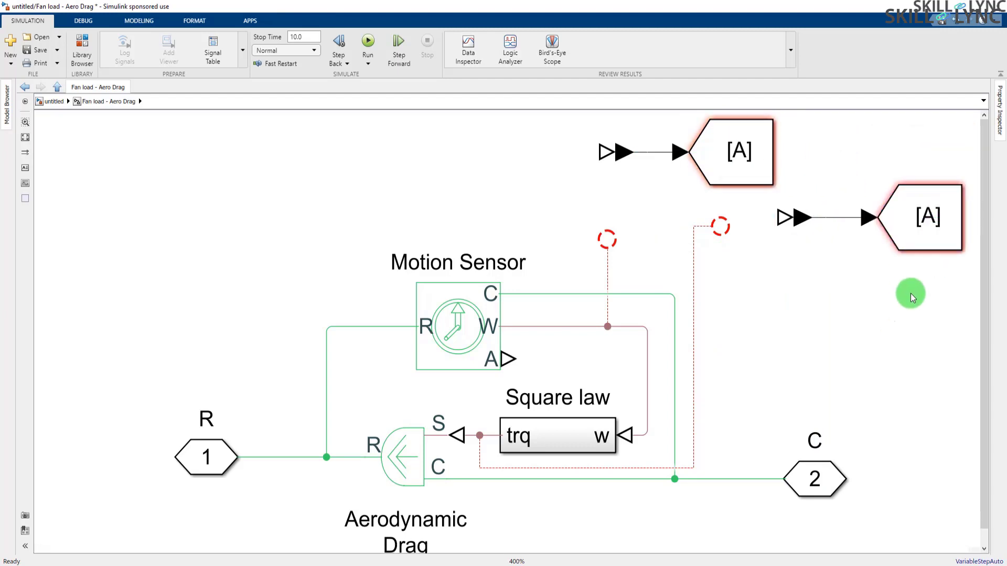
Set the tag of the duplicated Goto block to Torque
{"action": "double_click", "coordinate": [928, 216]}
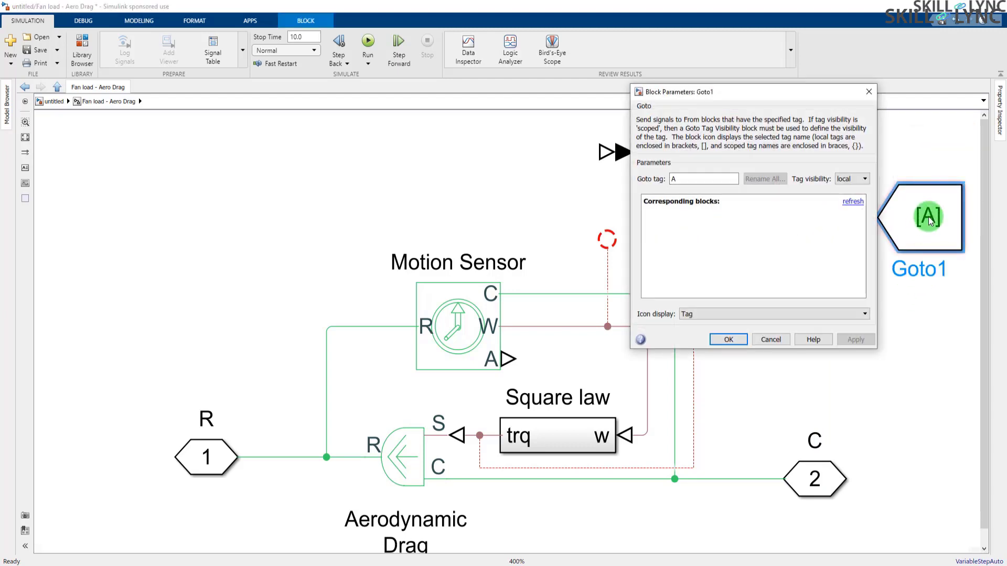
{"action": "left_click", "coordinate": [665, 213]}
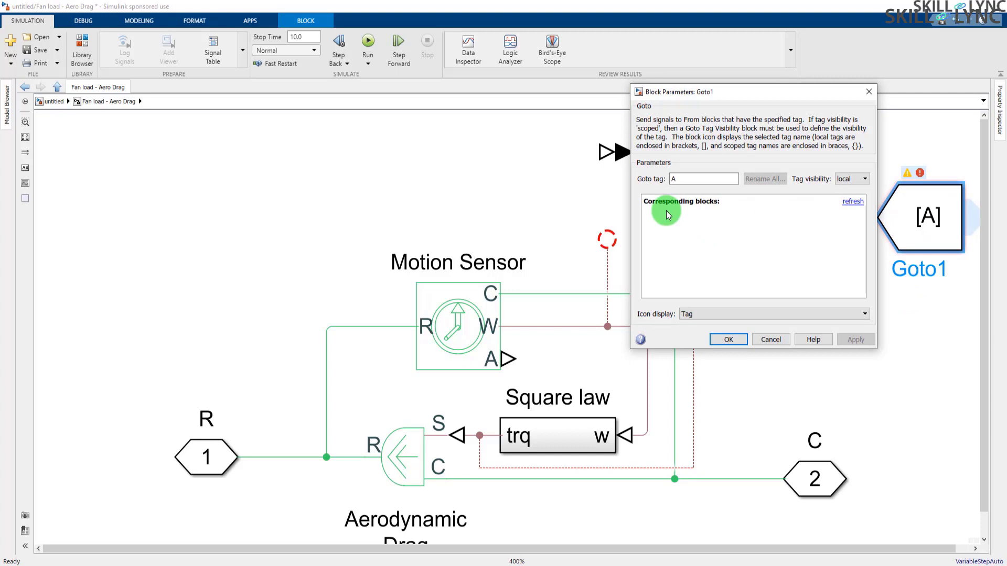
{"action": "double_click", "coordinate": [686, 181]}
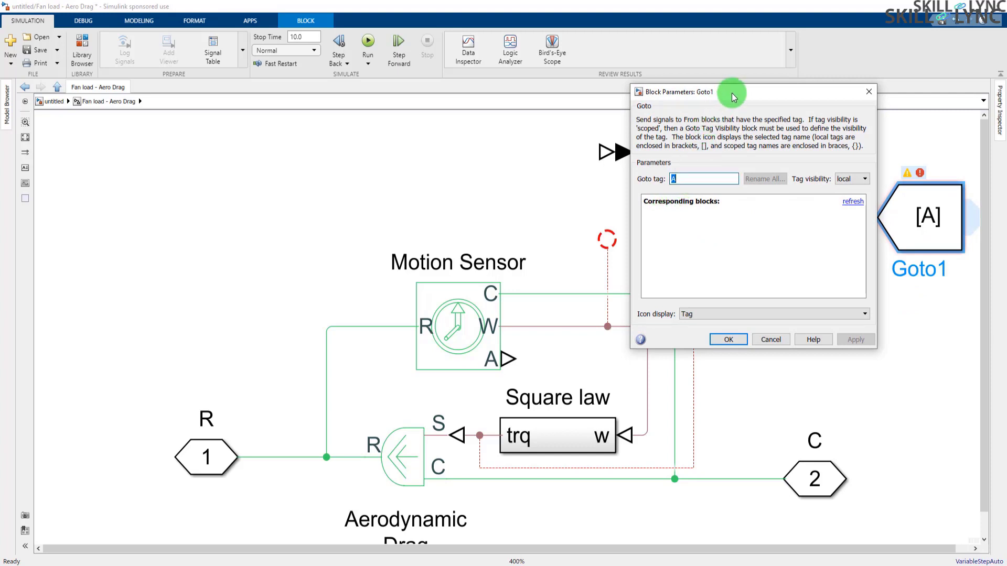
{"action": "left_click_drag", "start_coordinate": [717, 94], "coordinate": [423, 161]}
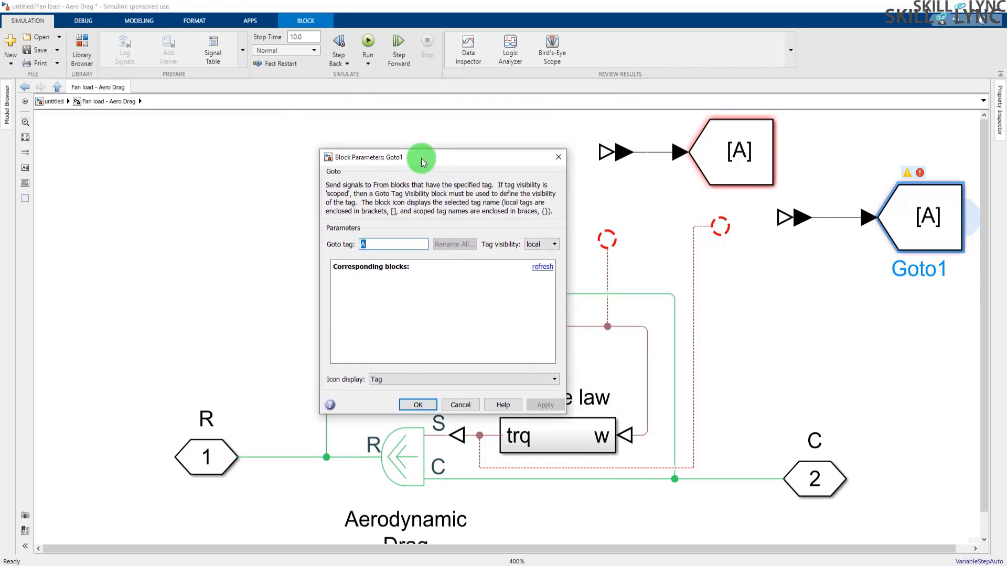
{"action": "left_click", "coordinate": [365, 245]}
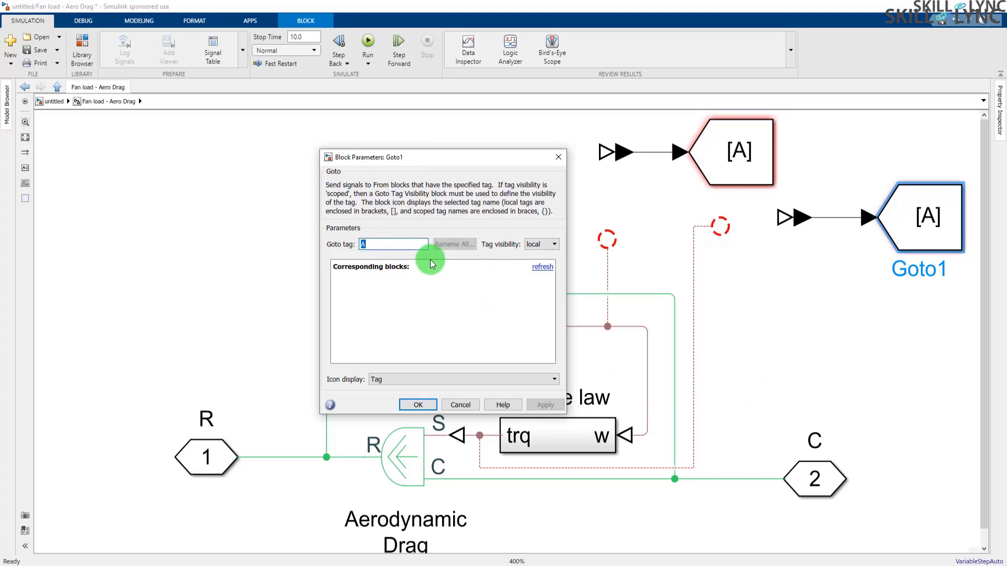
{"action": "type", "text": "To"}
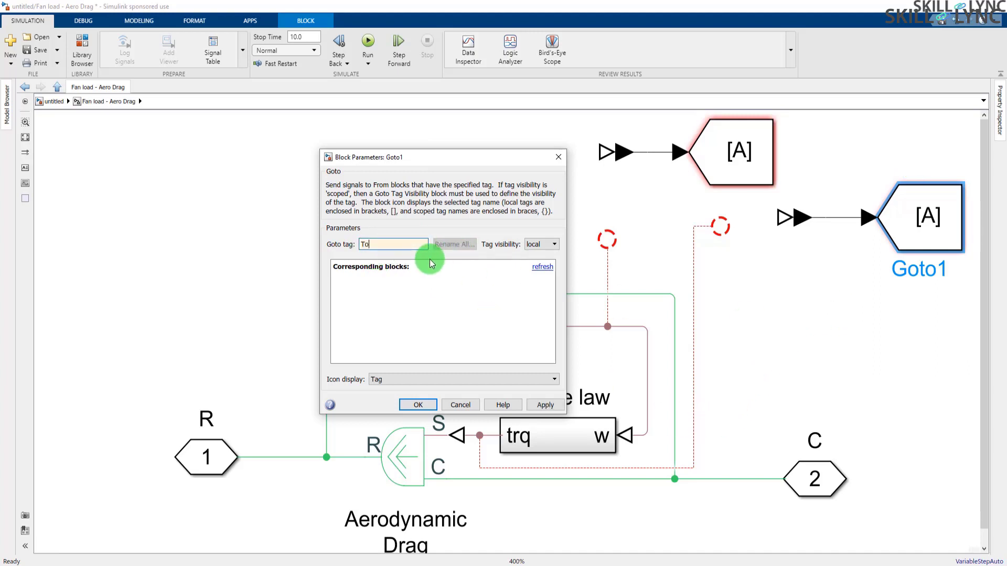
{"action": "type", "text": "rque"}
{"action": "left_click", "coordinate": [418, 405]}
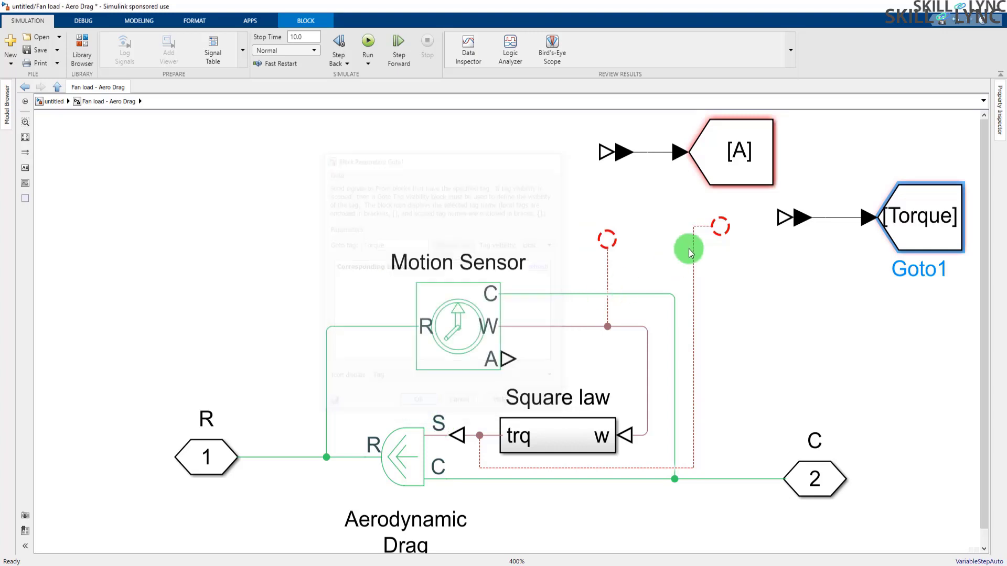
{"action": "left_click", "coordinate": [831, 271]}
Set the tag of the original Goto block to Speed
{"action": "left_click", "coordinate": [740, 154]}
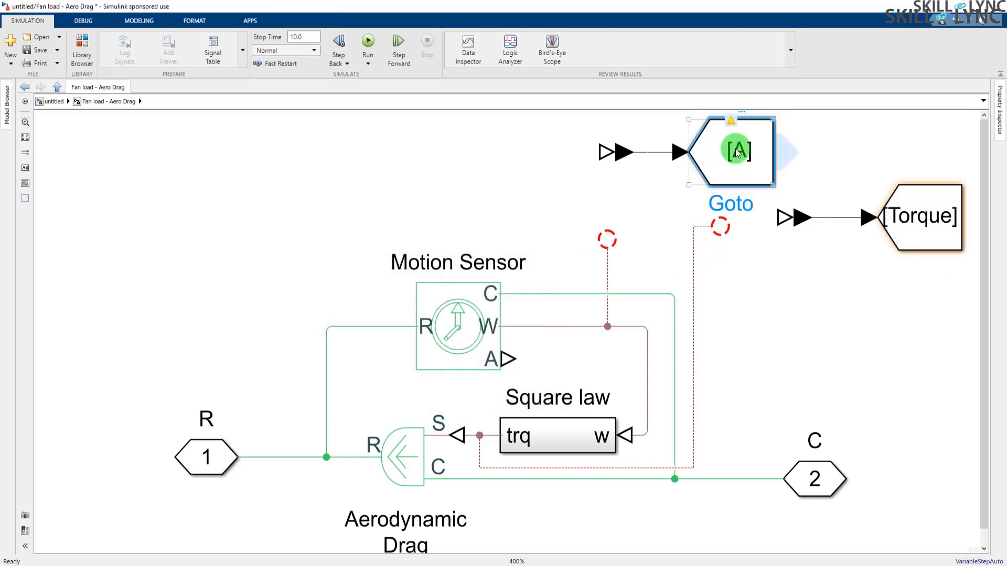
{"action": "double_click", "coordinate": [738, 162]}
{"action": "double_click", "coordinate": [512, 113]}
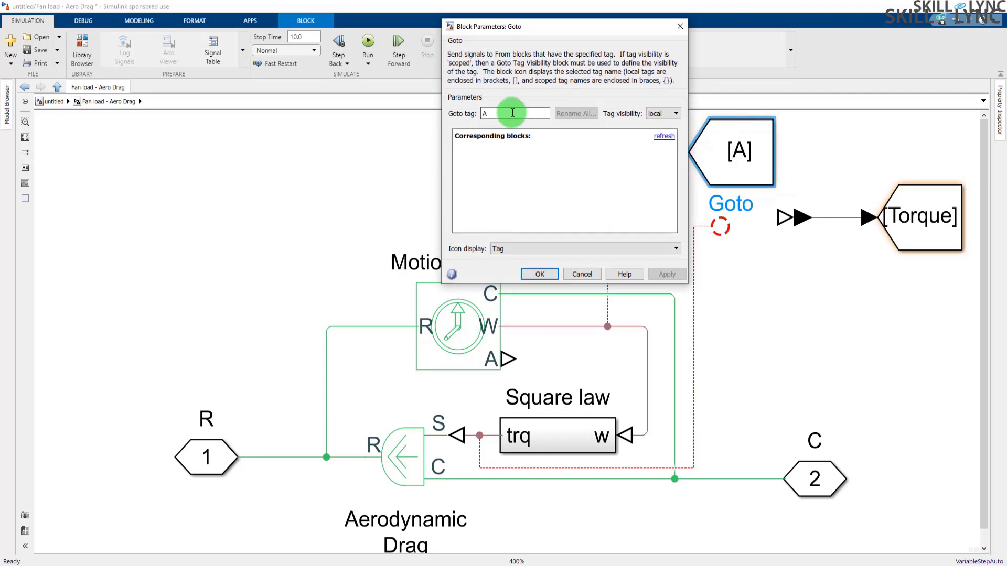
{"action": "type", "text": "Sp"}
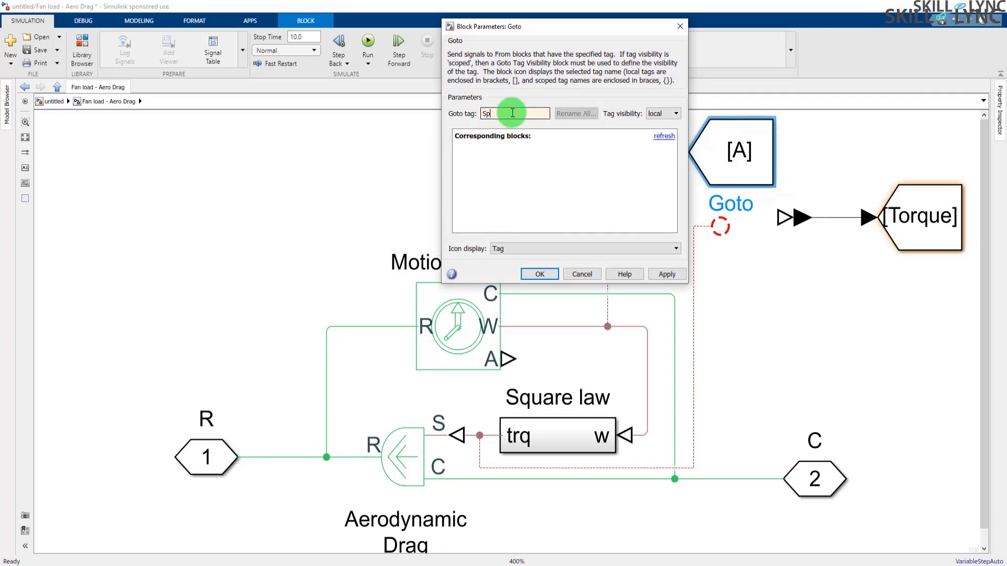
{"action": "type", "text": "eed"}
{"action": "left_click", "coordinate": [539, 273]}
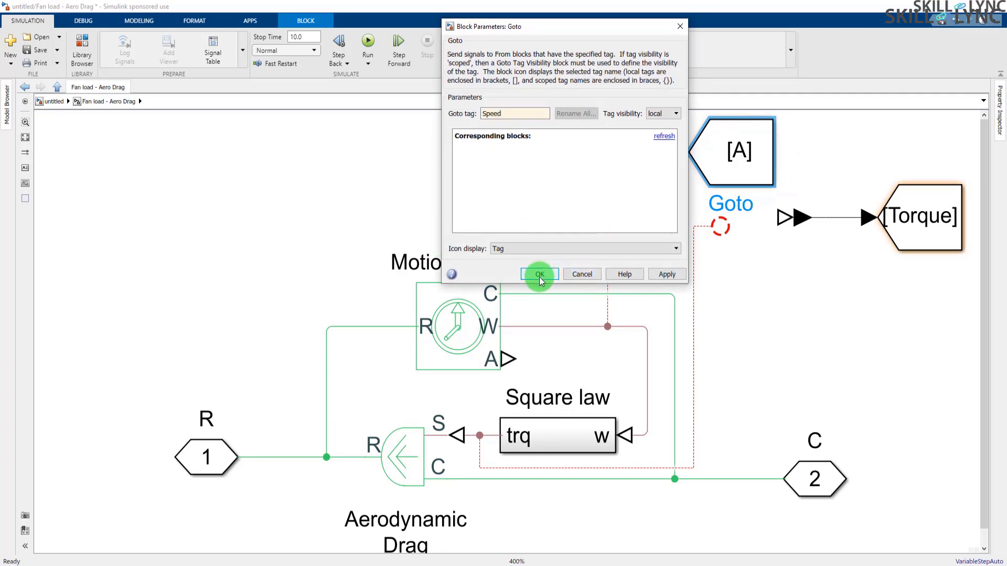
{"action": "left_click", "coordinate": [545, 175]}
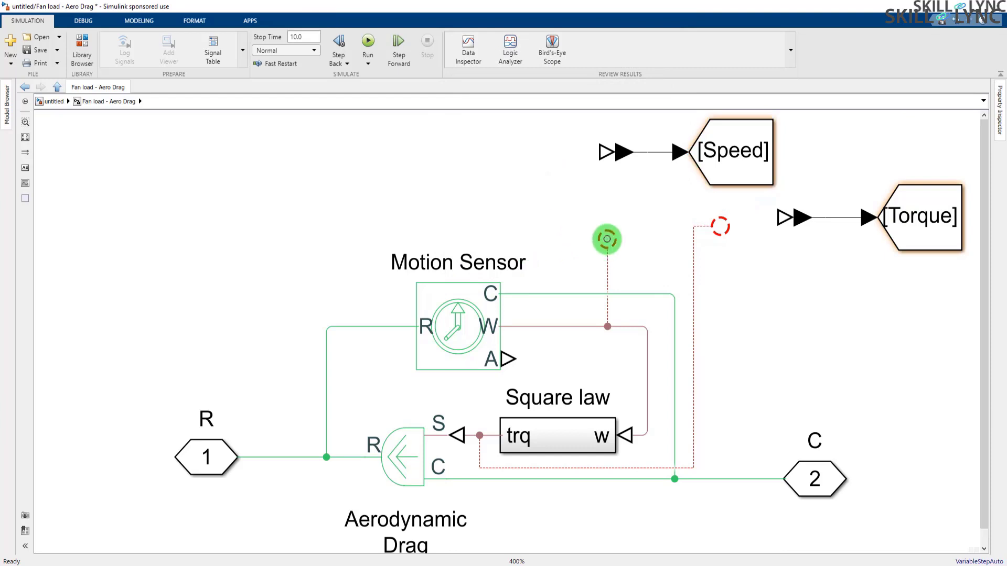
Connect the Motion Sensor's W branch to the Speed converter and the Square law's trq branch to the Torque converter
{"action": "left_click_drag", "start_coordinate": [607, 239], "coordinate": [603, 153]}
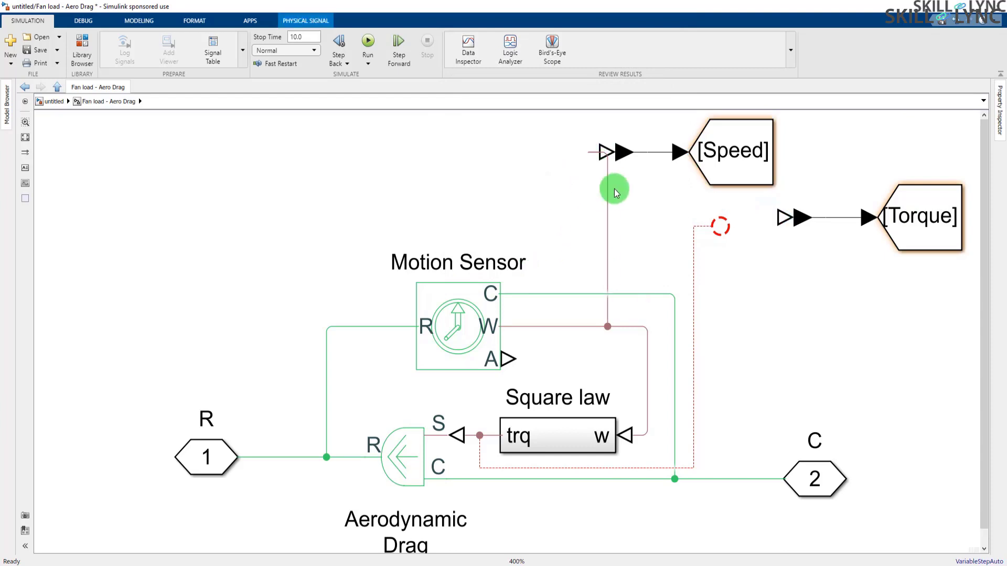
{"action": "left_click", "coordinate": [631, 156]}
{"action": "left_click", "coordinate": [748, 243]}
{"action": "left_click_drag", "start_coordinate": [720, 227], "coordinate": [780, 218]}
{"action": "left_click", "coordinate": [800, 222]}
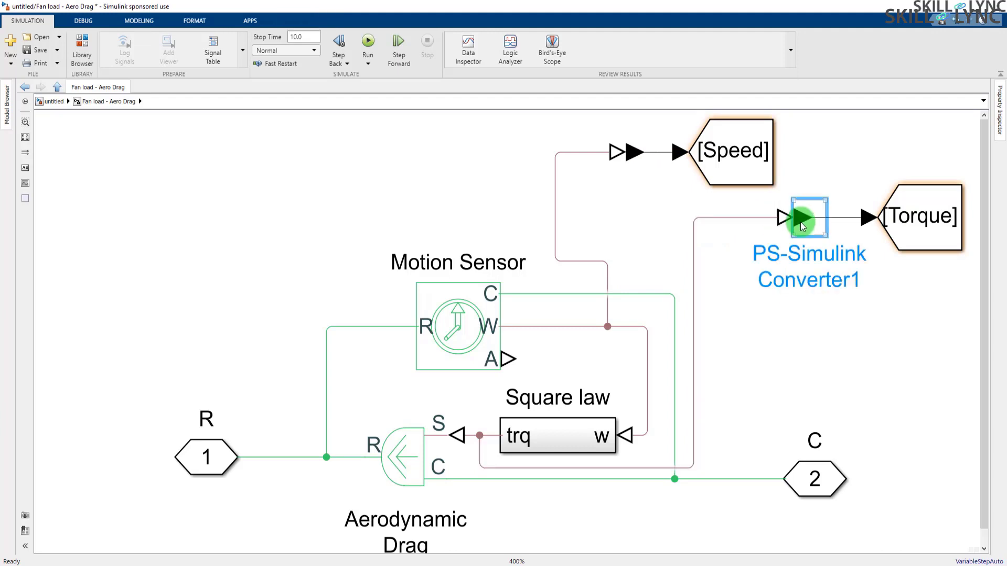
{"action": "left_click", "coordinate": [845, 350]}
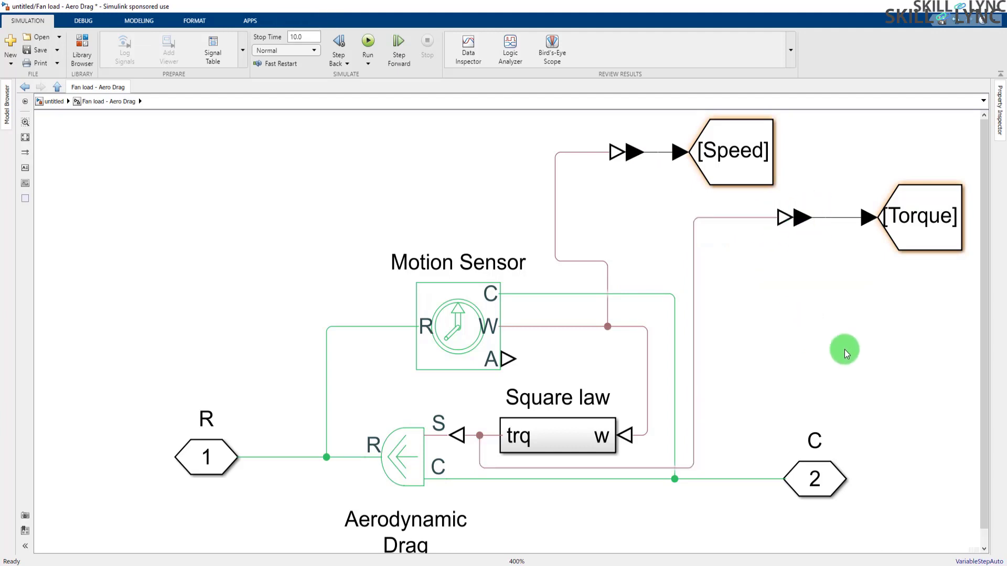
{"action": "left_click", "coordinate": [742, 147]}
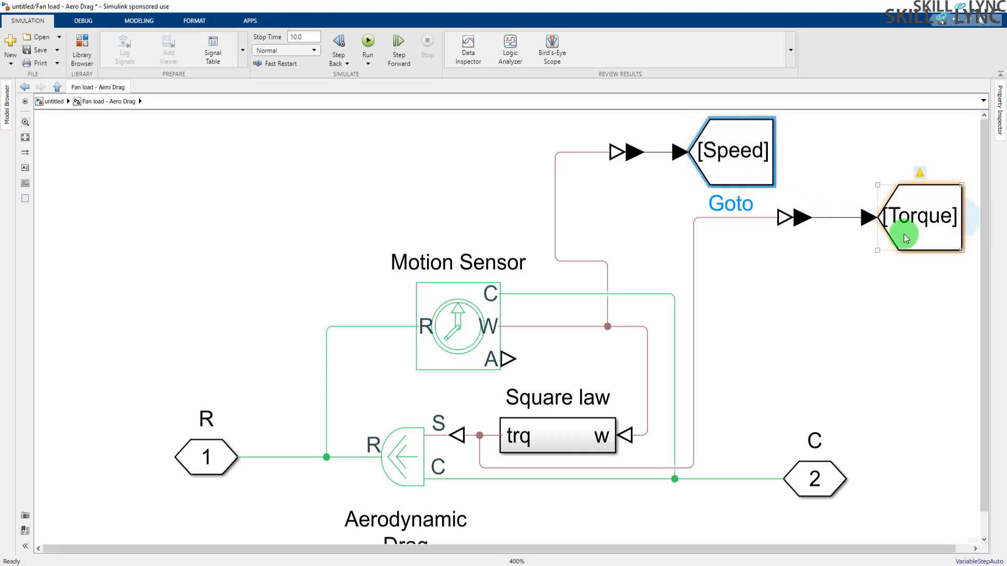
{"action": "left_click", "coordinate": [835, 416]}
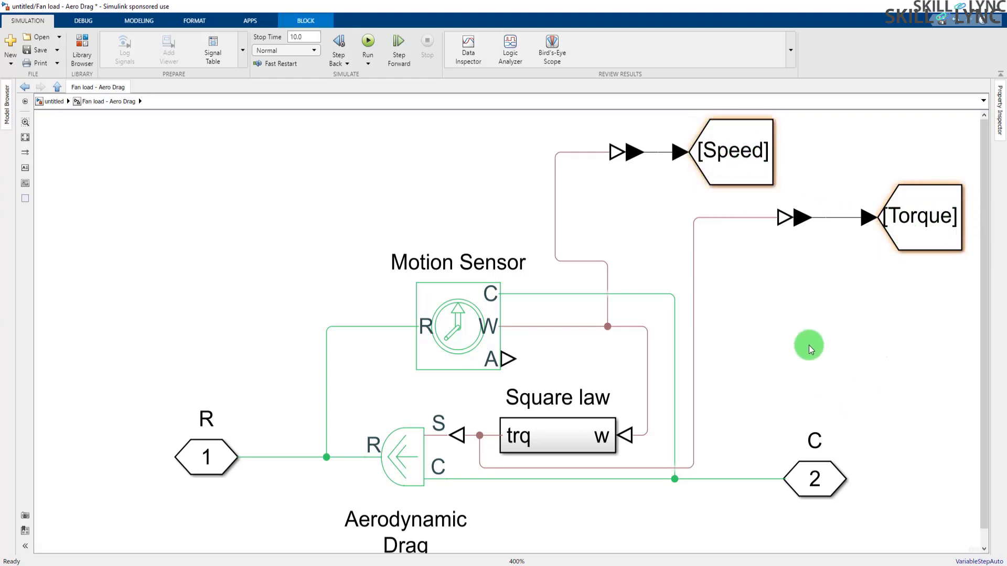
Return to the top-level model, move the Scope farther out, and add a From block between it and the converter
{"action": "left_click", "coordinate": [54, 102]}
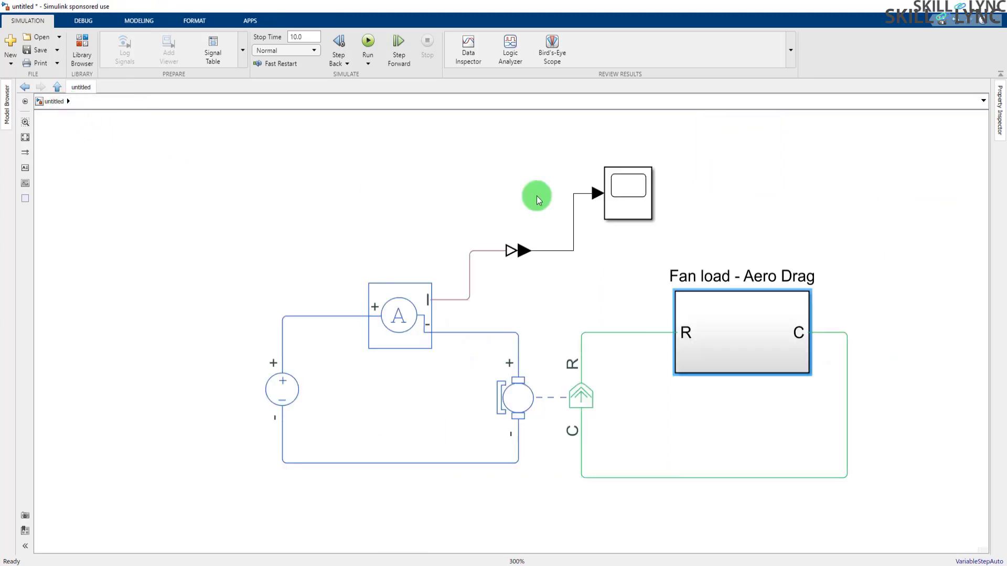
{"action": "left_click_drag", "start_coordinate": [623, 203], "coordinate": [682, 153]}
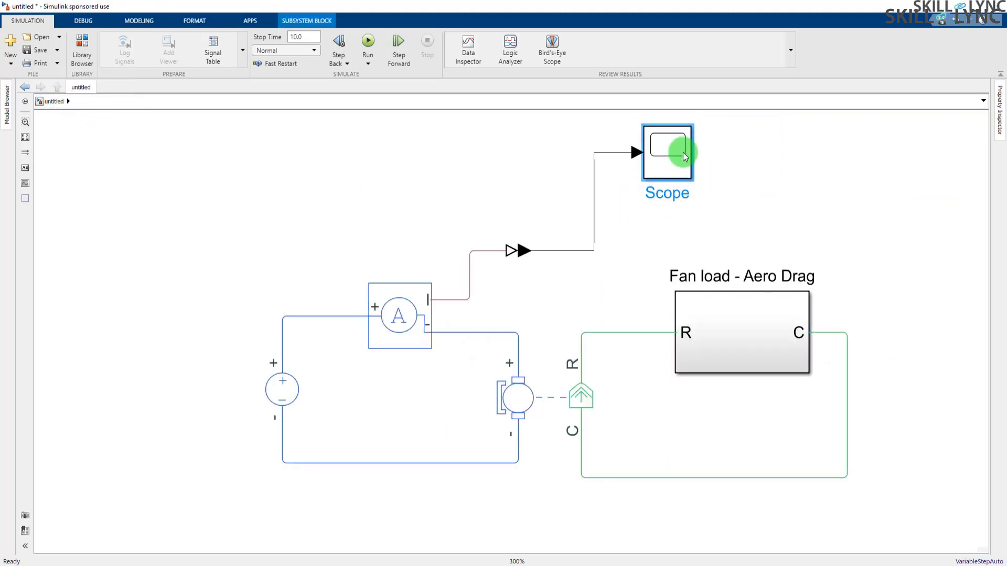
{"action": "double_click", "coordinate": [807, 171]}
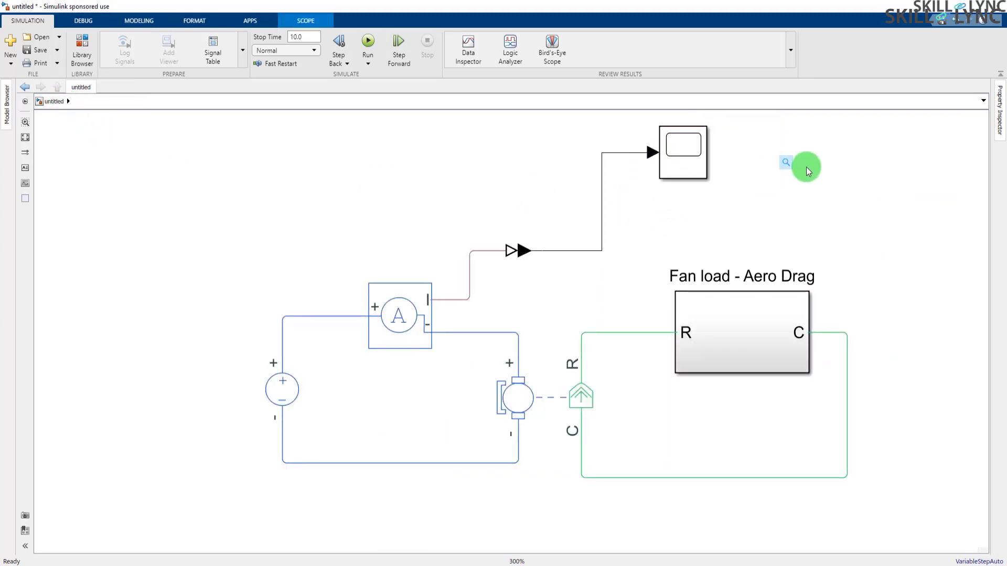
{"action": "type", "text": "from"}
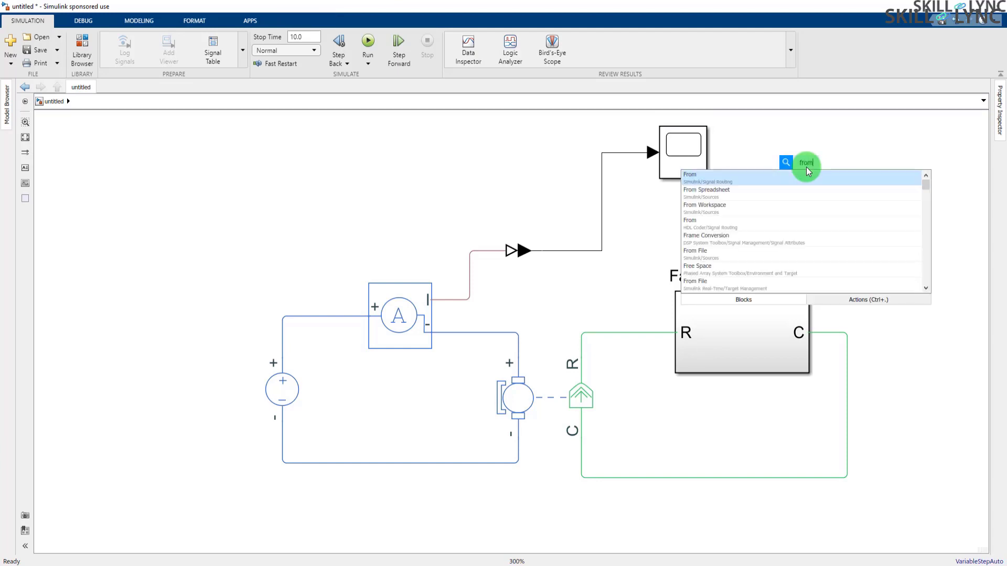
{"action": "key", "text": "Return"}
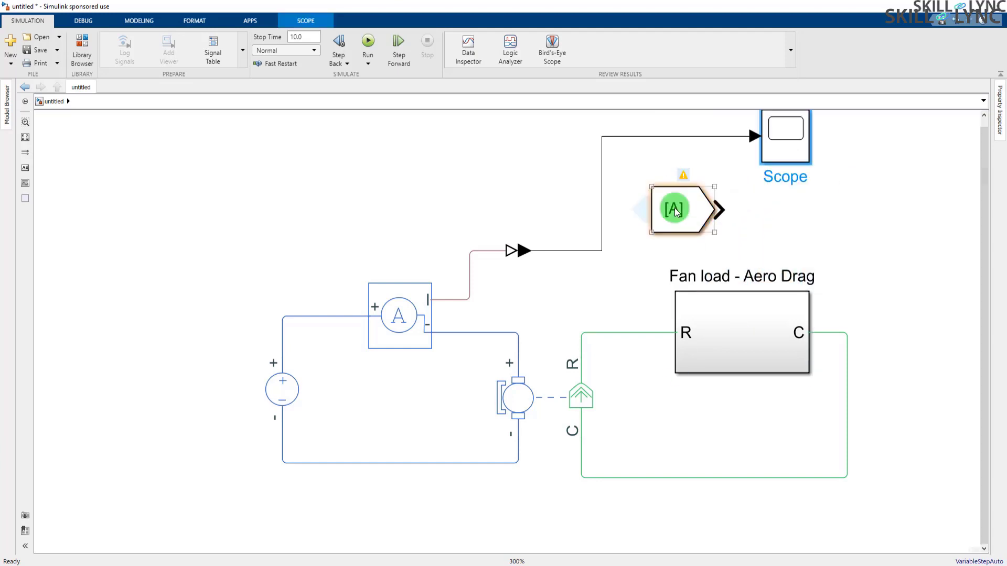
{"action": "left_click_drag", "start_coordinate": [676, 212], "coordinate": [650, 179]}
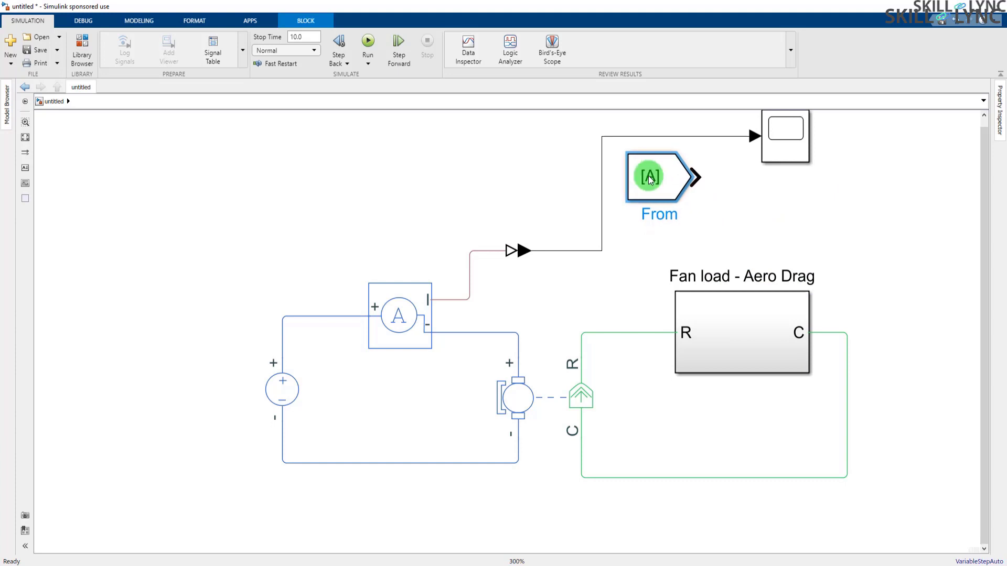
Rearrange the Scope, From block and PS-Simulink Converter to make room, and duplicate the From block directly below the original
{"action": "left_click_drag", "start_coordinate": [776, 157], "coordinate": [807, 181]}
{"action": "left_click_drag", "start_coordinate": [671, 182], "coordinate": [663, 191]}
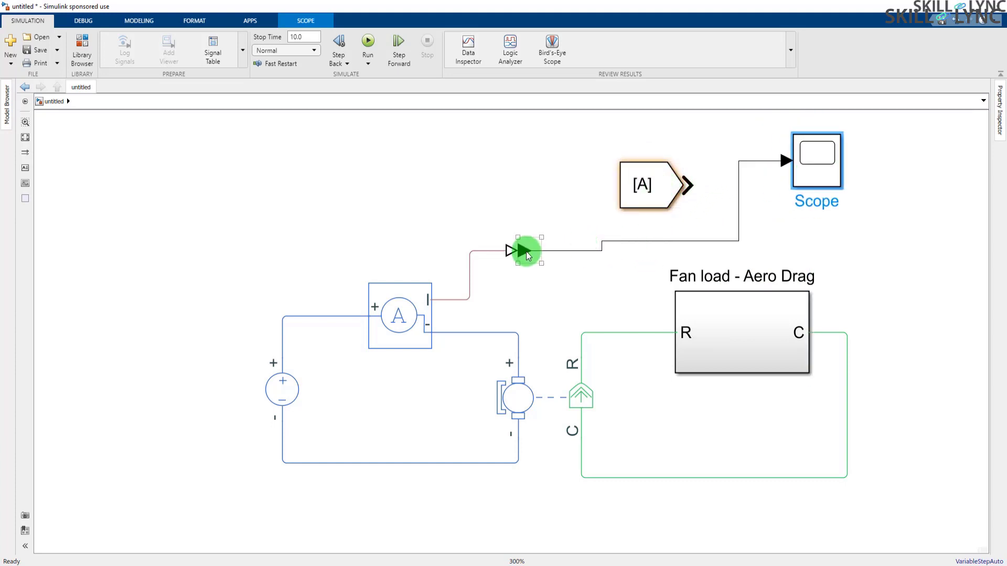
{"action": "left_click_drag", "start_coordinate": [524, 251], "coordinate": [542, 153]}
{"action": "left_click_drag", "start_coordinate": [657, 189], "coordinate": [546, 259]}
Connect both From blocks to the Scope as its second and third inputs
{"action": "left_click", "coordinate": [692, 231]}
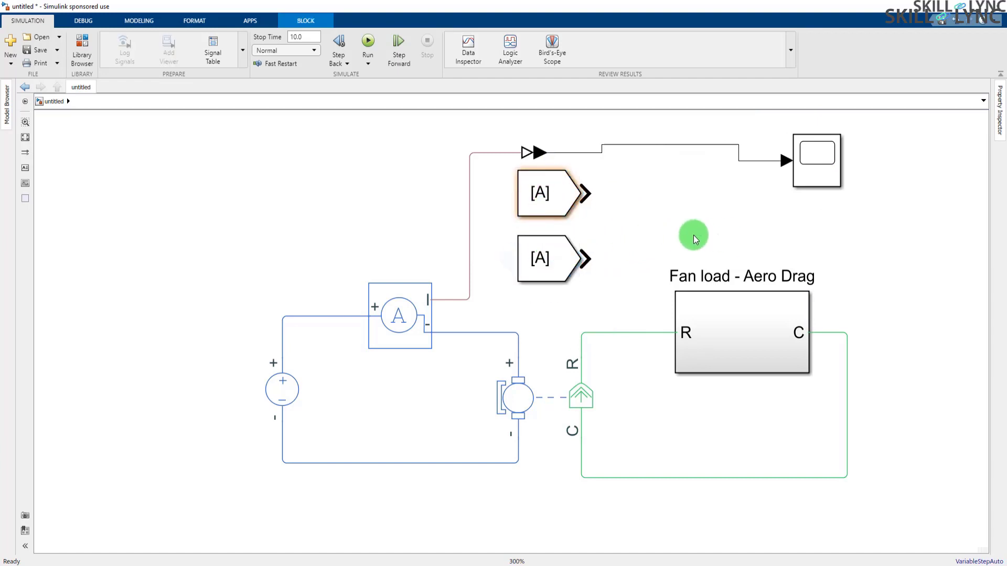
{"action": "left_click_drag", "start_coordinate": [586, 196], "coordinate": [785, 164]}
{"action": "left_click_drag", "start_coordinate": [586, 278], "coordinate": [791, 184]}
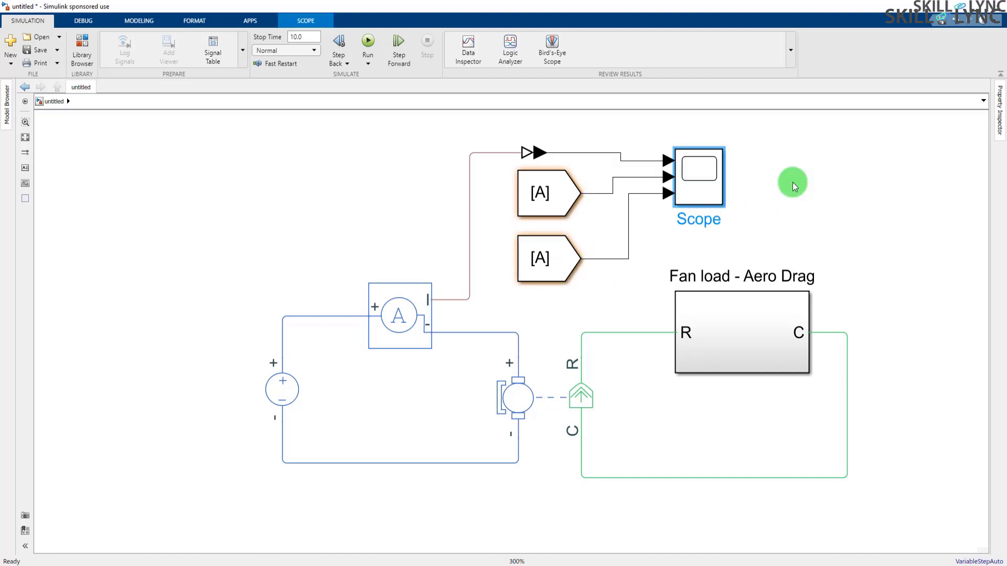
Set the Goto tag of the upper From block feeding the Scope to Speed
{"action": "left_click_drag", "start_coordinate": [537, 189], "coordinate": [554, 198]}
{"action": "double_click", "coordinate": [554, 199]}
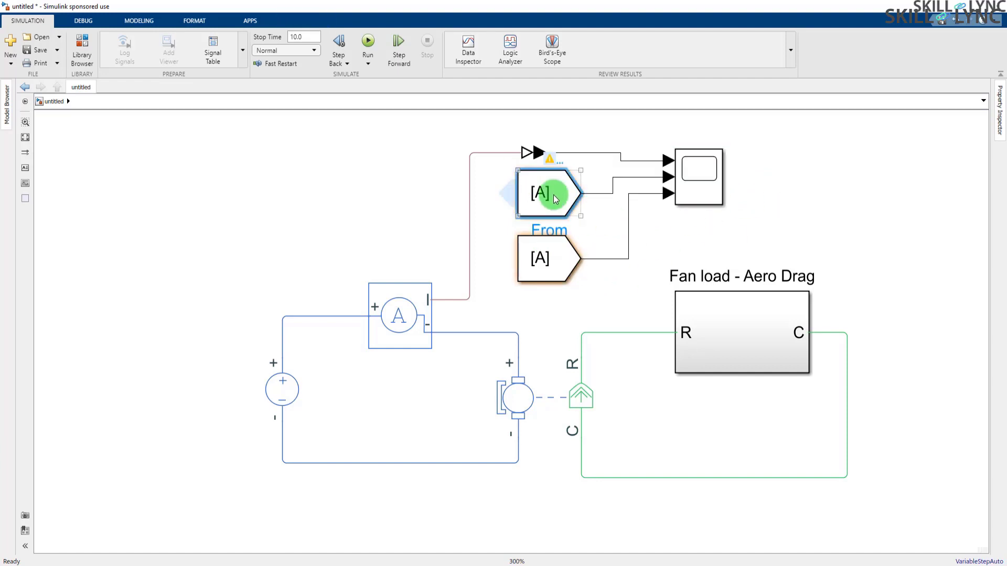
{"action": "double_click", "coordinate": [634, 192]}
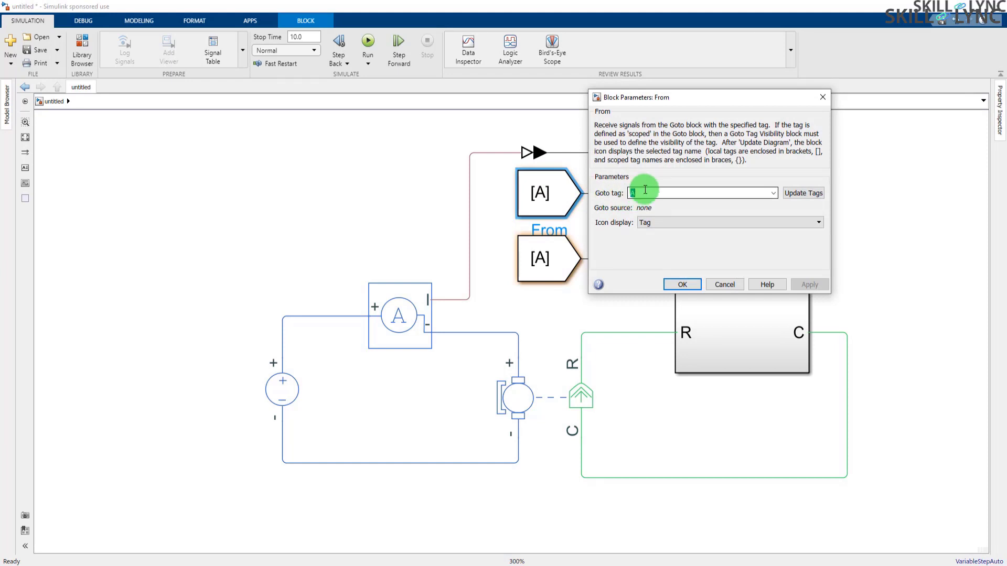
{"action": "type", "text": "Sp"}
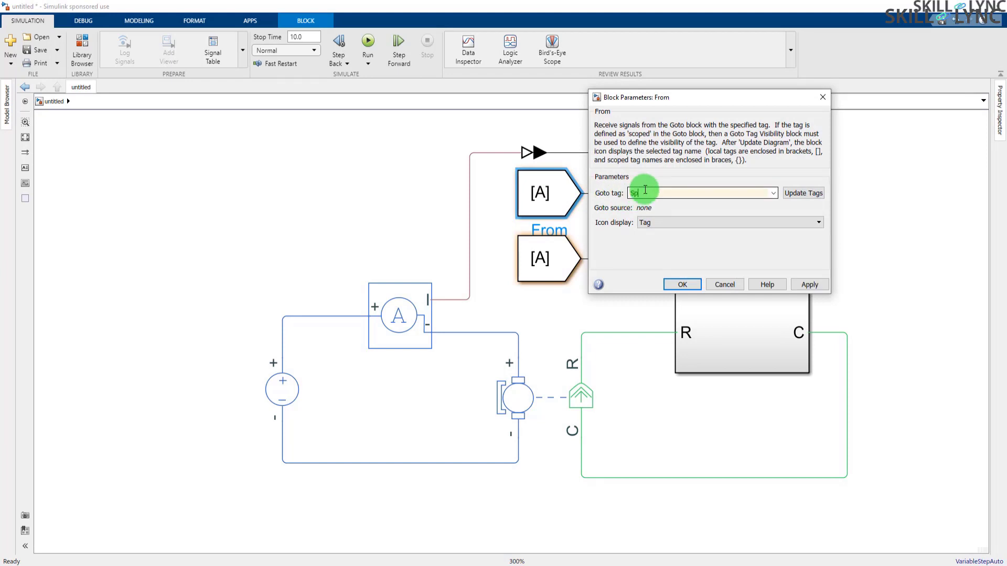
{"action": "type", "text": "eed"}
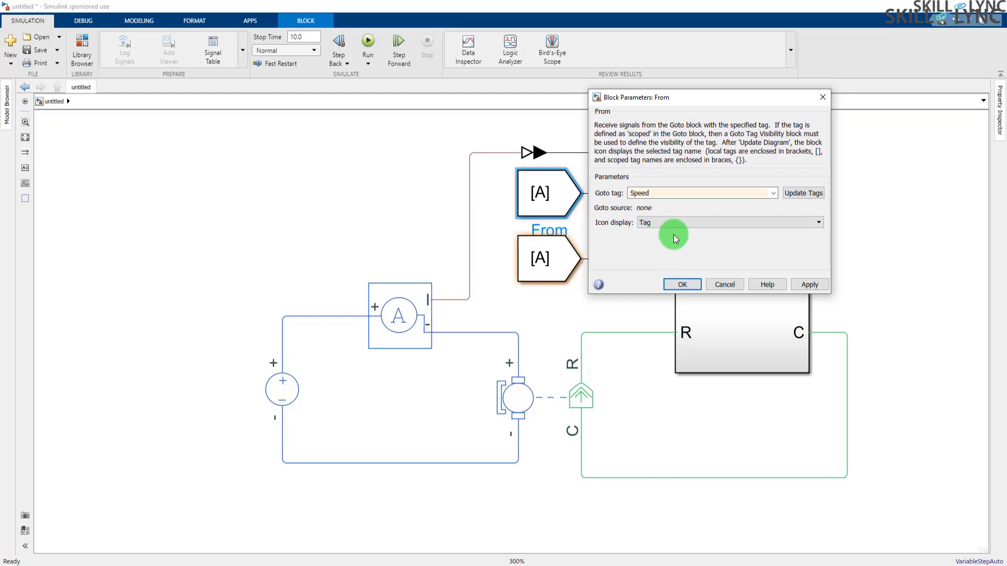
{"action": "left_click", "coordinate": [682, 286]}
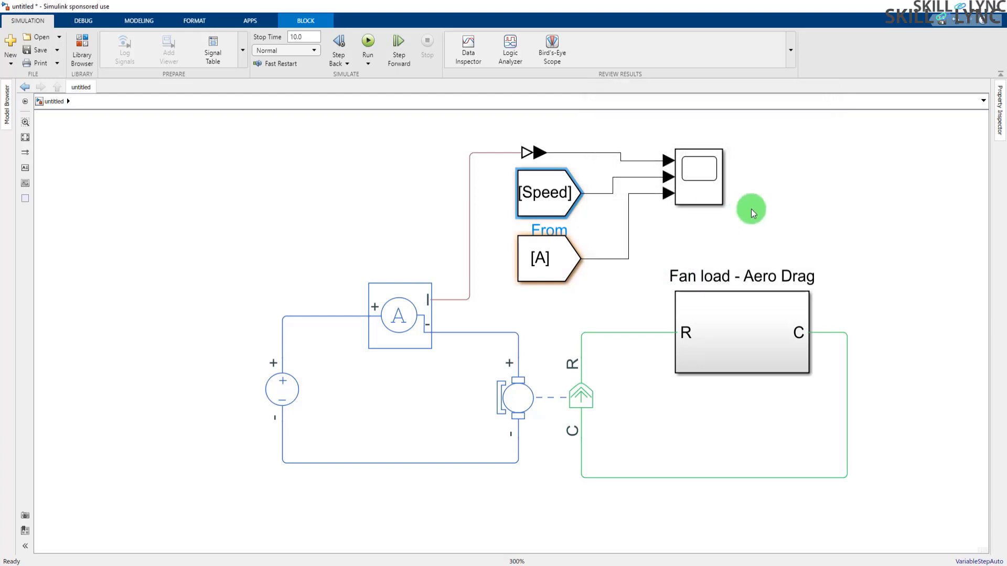
Set the Goto tag of the lower From block feeding the Scope to Torque
{"action": "double_click", "coordinate": [540, 257]}
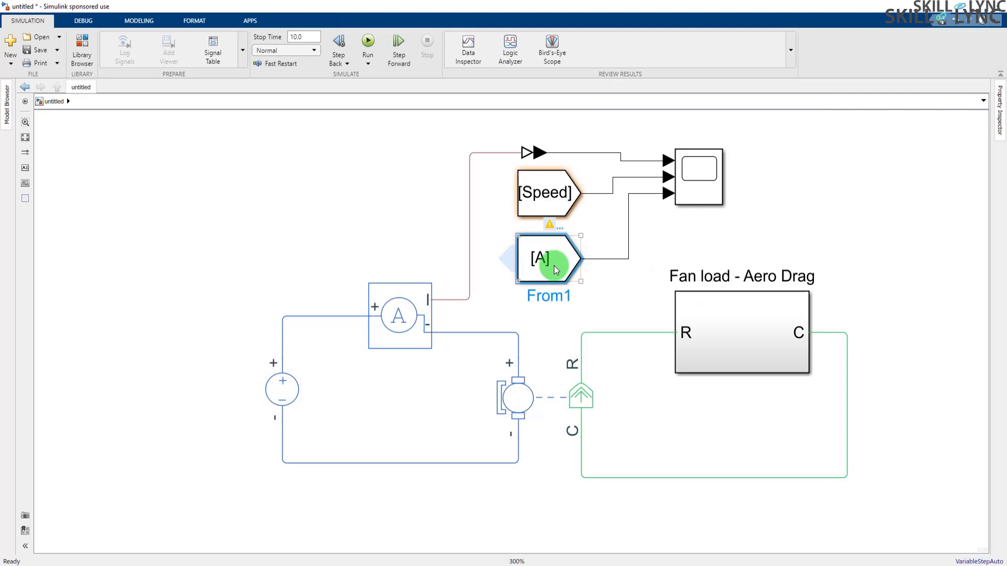
{"action": "double_click", "coordinate": [651, 257]}
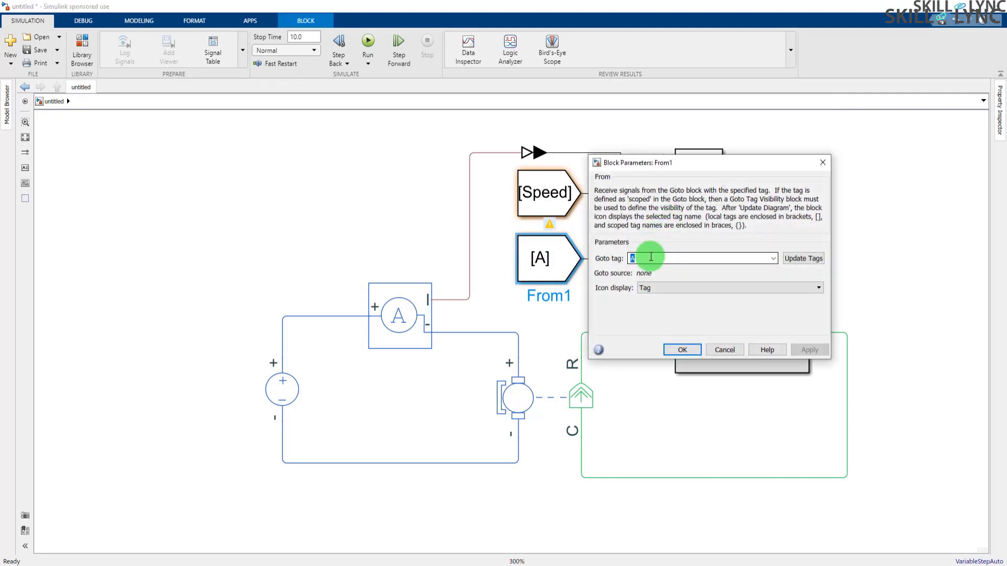
{"action": "type", "text": "To"}
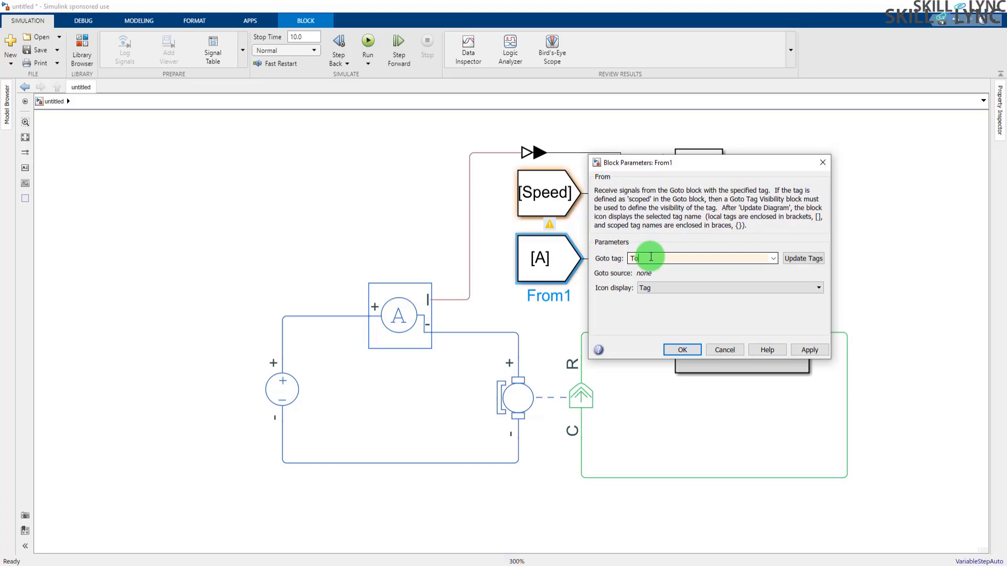
{"action": "type", "text": "rque"}
{"action": "key", "text": "Return"}
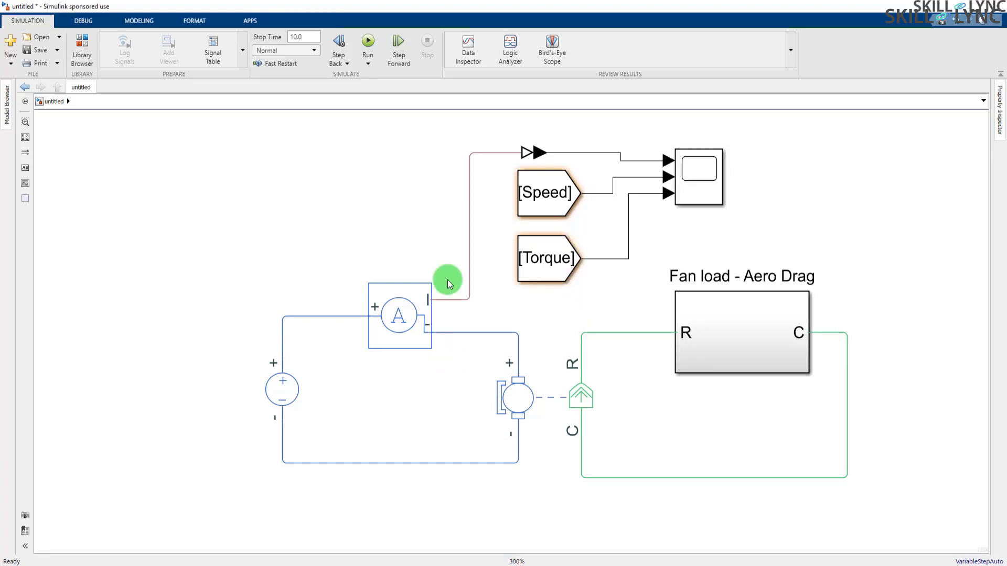
Examine the warning shown on the Speed From block near the Scope
{"action": "scroll", "coordinate": [420, 142], "scroll_direction": "up", "scroll_amount": 2}
{"action": "scroll", "coordinate": [421, 143], "scroll_direction": "up", "scroll_amount": 1}
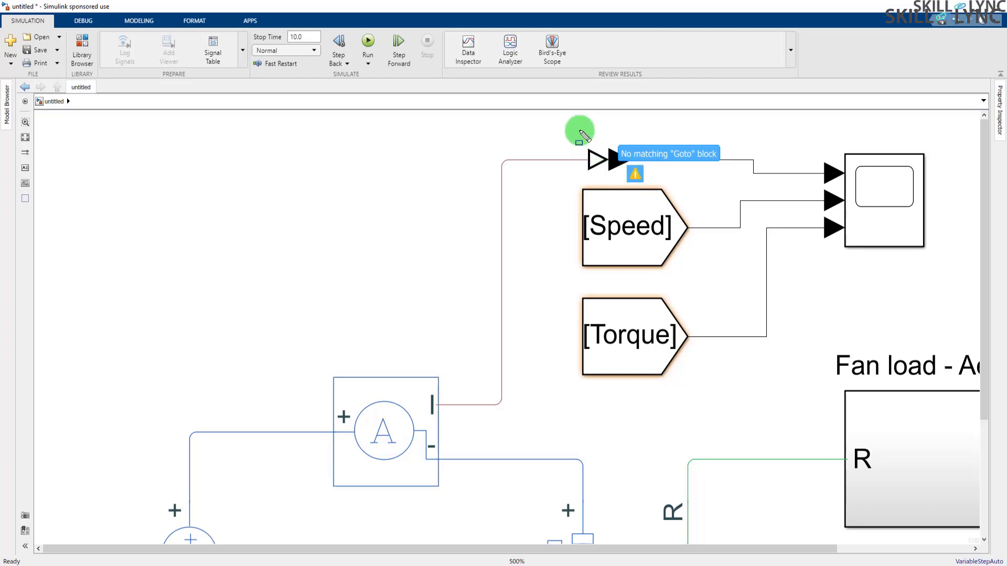
{"action": "left_click_drag", "start_coordinate": [548, 126], "coordinate": [737, 284]}
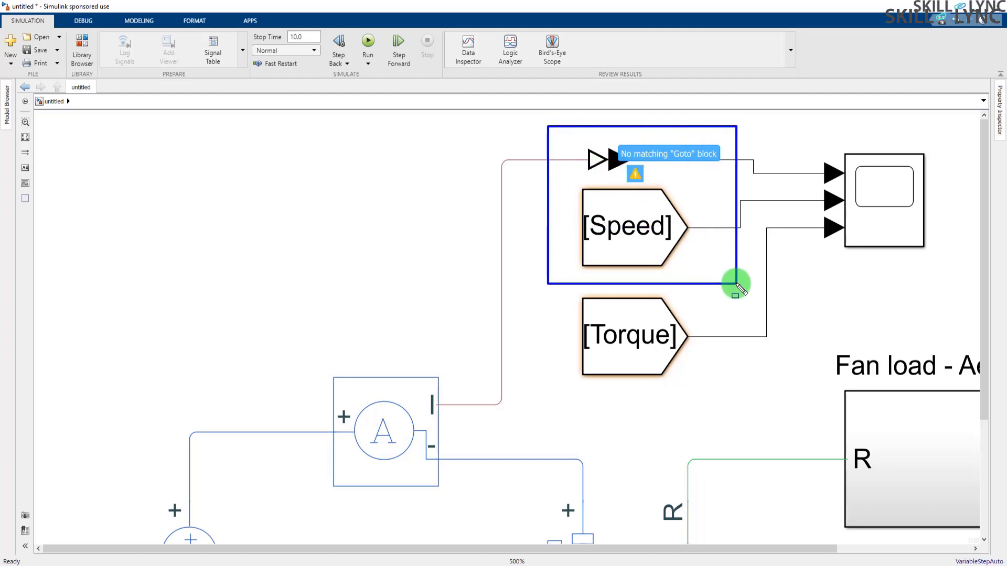
{"action": "left_click_drag", "start_coordinate": [737, 285], "coordinate": [736, 284]}
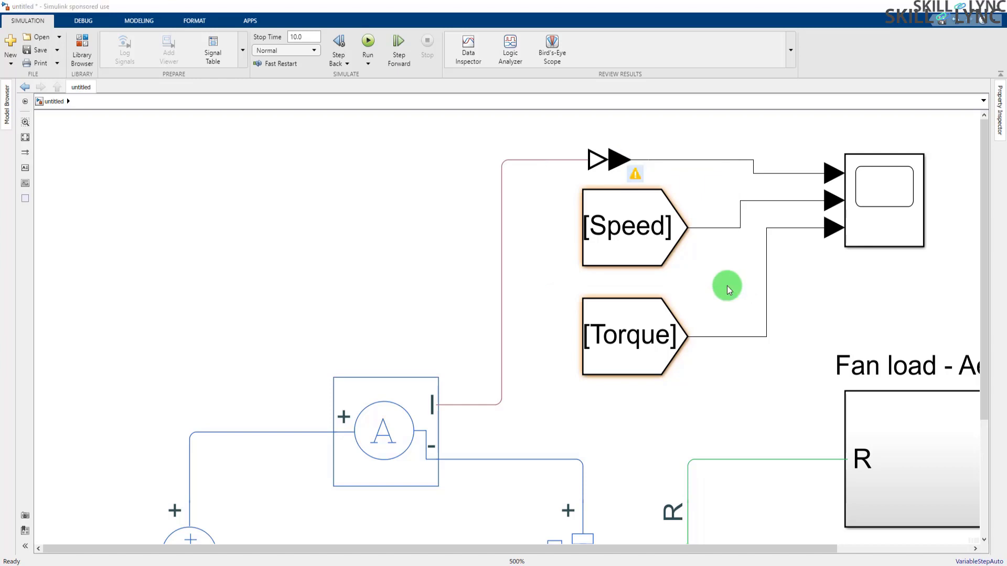
Open the Fan load - Aero Drag subsystem and locate its Speed and Torque Goto blocks
{"action": "scroll", "coordinate": [595, 441], "scroll_direction": "down", "scroll_amount": 2}
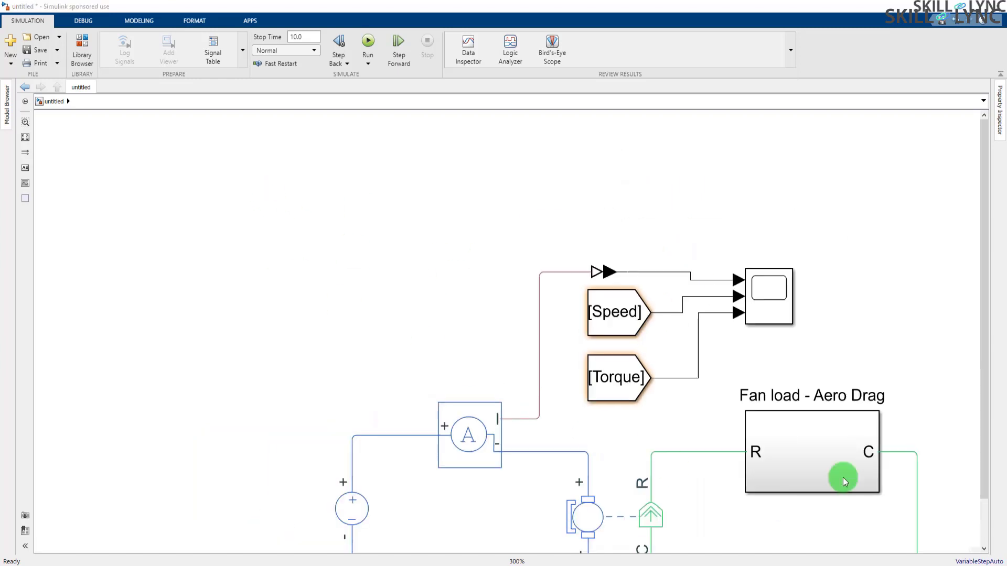
{"action": "left_click_drag", "start_coordinate": [982, 292], "coordinate": [988, 395]}
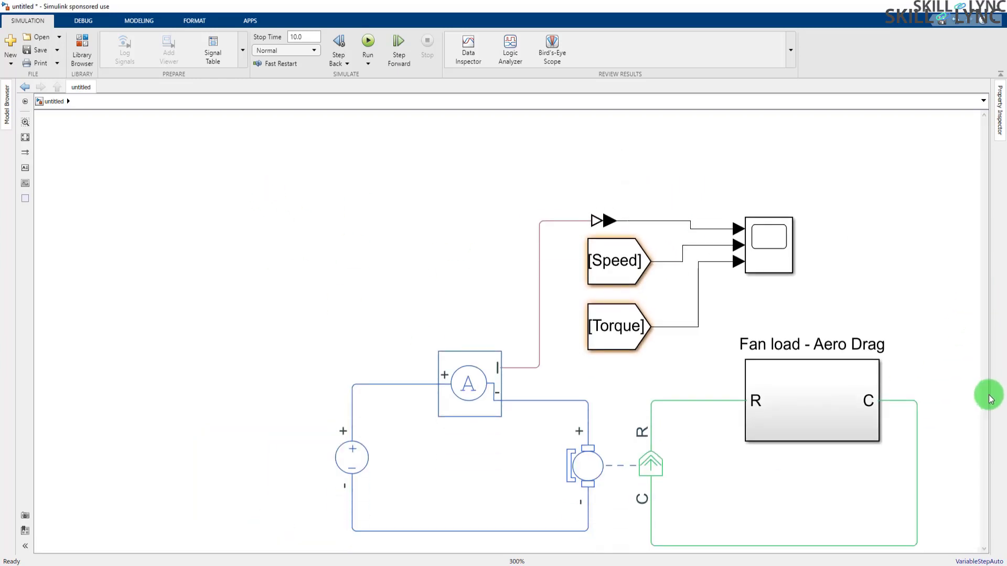
{"action": "scroll", "coordinate": [917, 442], "scroll_direction": "down", "scroll_amount": 1}
{"action": "double_click", "coordinate": [831, 396]}
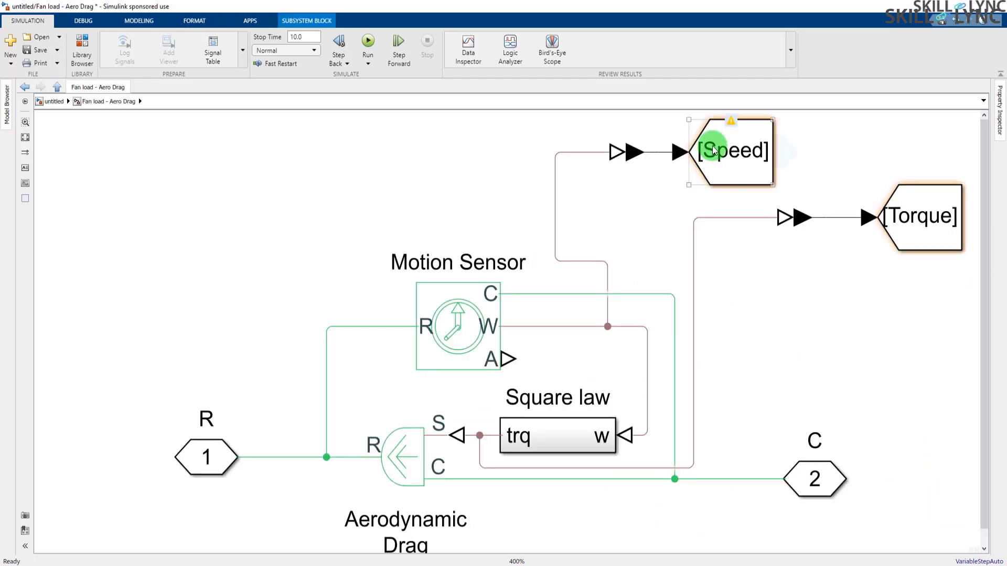
{"action": "left_click", "coordinate": [731, 147]}
{"action": "left_click", "coordinate": [917, 213]}
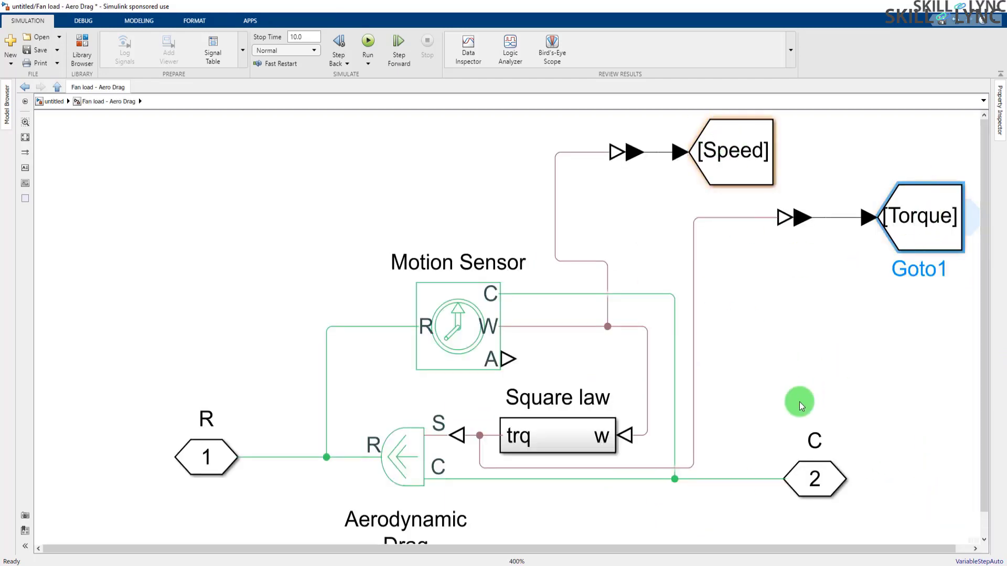
Review the Speed Goto block's tag and its tag visibility options
{"action": "double_click", "coordinate": [744, 178]}
{"action": "left_click", "coordinate": [507, 107]}
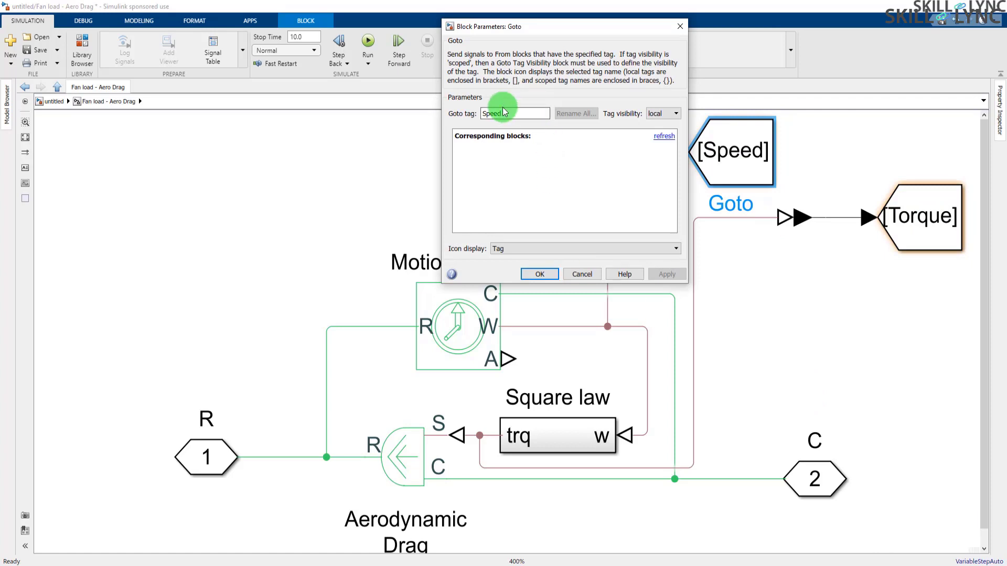
{"action": "double_click", "coordinate": [515, 111]}
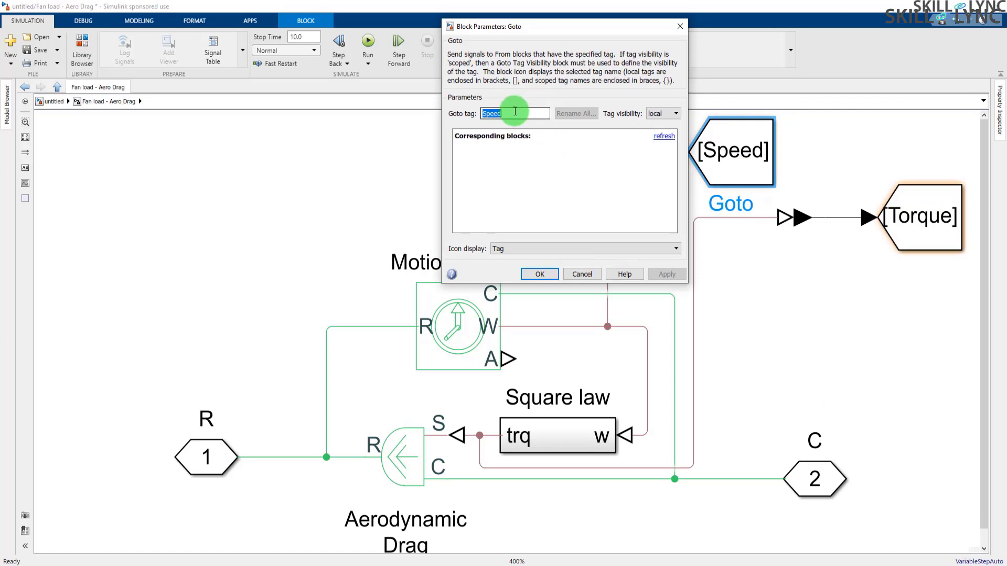
{"action": "left_click", "coordinate": [530, 166]}
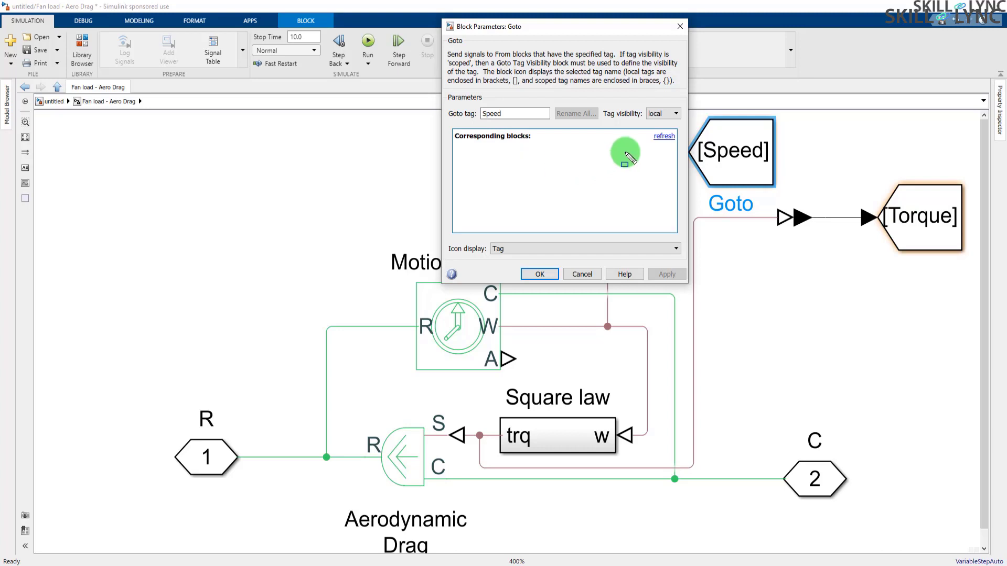
{"action": "left_click_drag", "start_coordinate": [609, 113], "coordinate": [692, 139]}
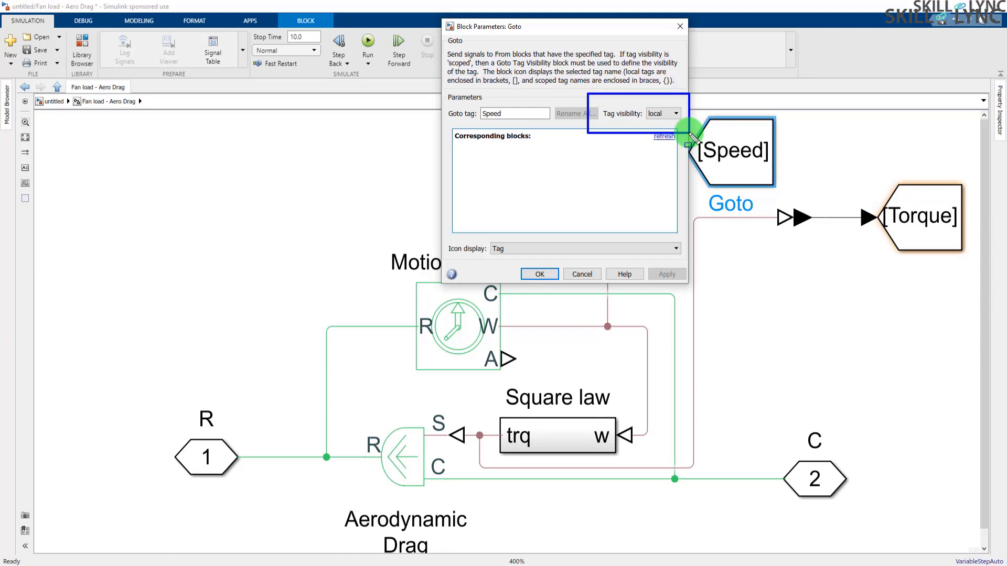
{"action": "left_click", "coordinate": [664, 113]}
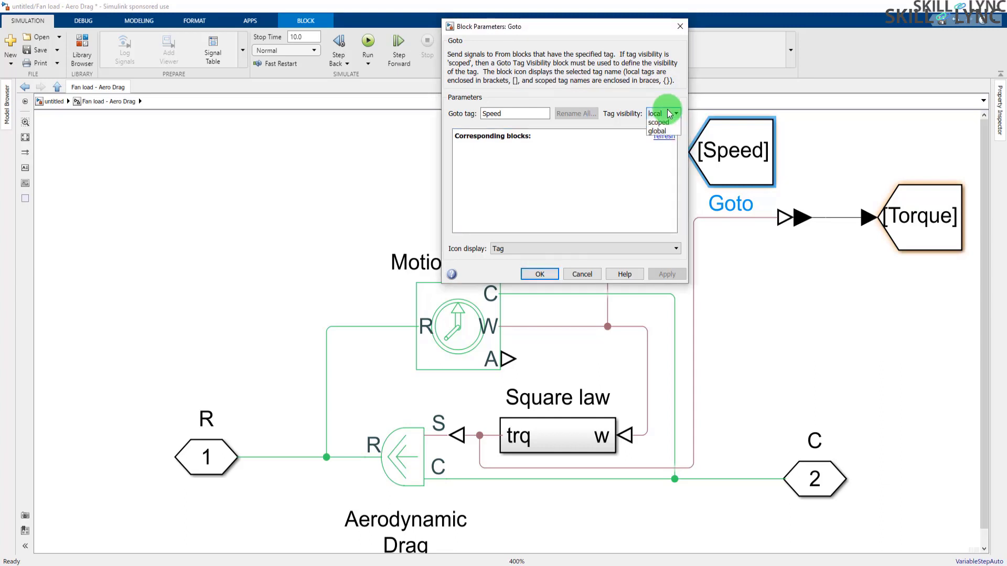
{"action": "left_click", "coordinate": [664, 153]}
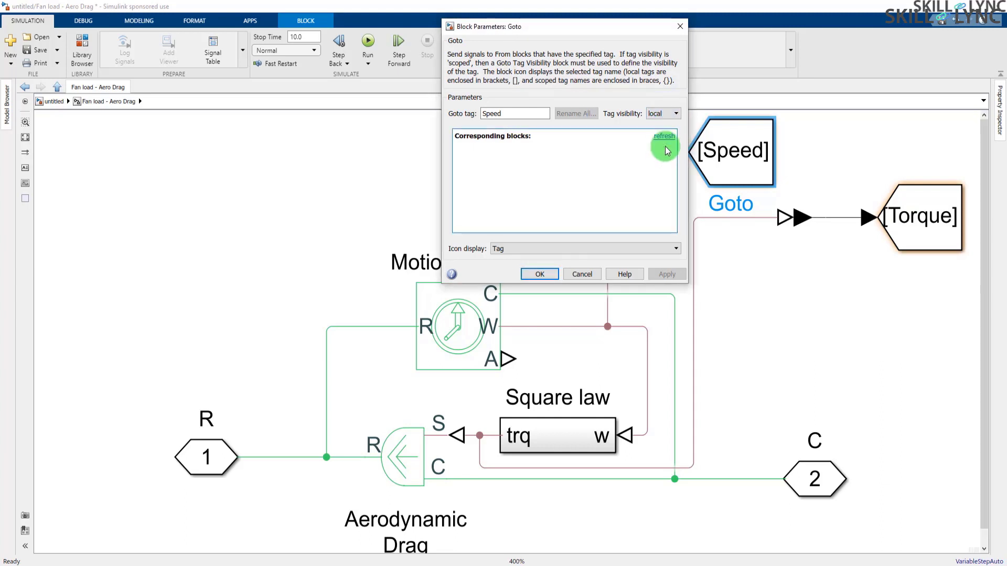
{"action": "left_click", "coordinate": [539, 274]}
{"action": "left_click", "coordinate": [856, 269]}
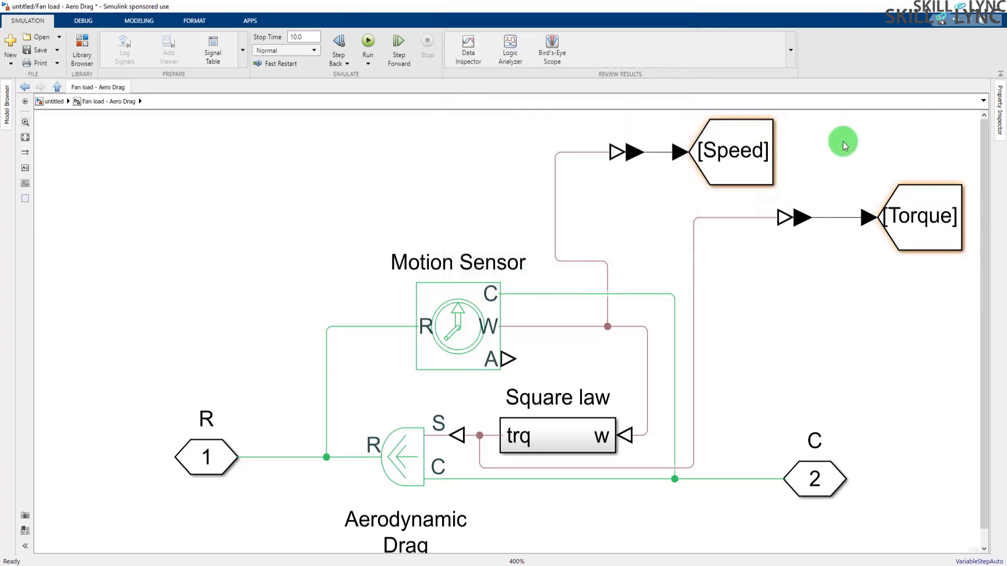
Set the Torque Goto block's tag visibility to global
{"action": "left_click", "coordinate": [923, 215]}
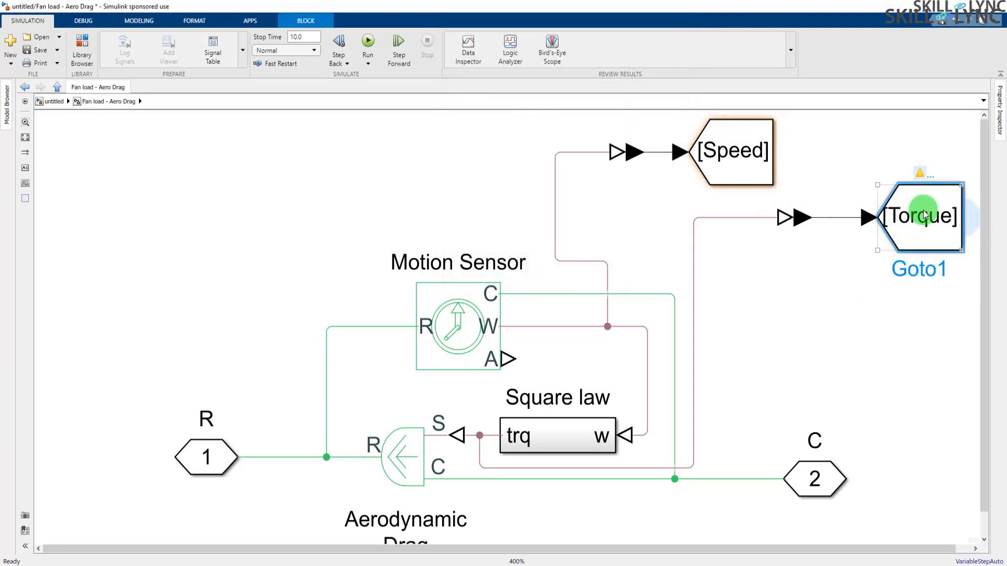
{"action": "double_click", "coordinate": [924, 215]}
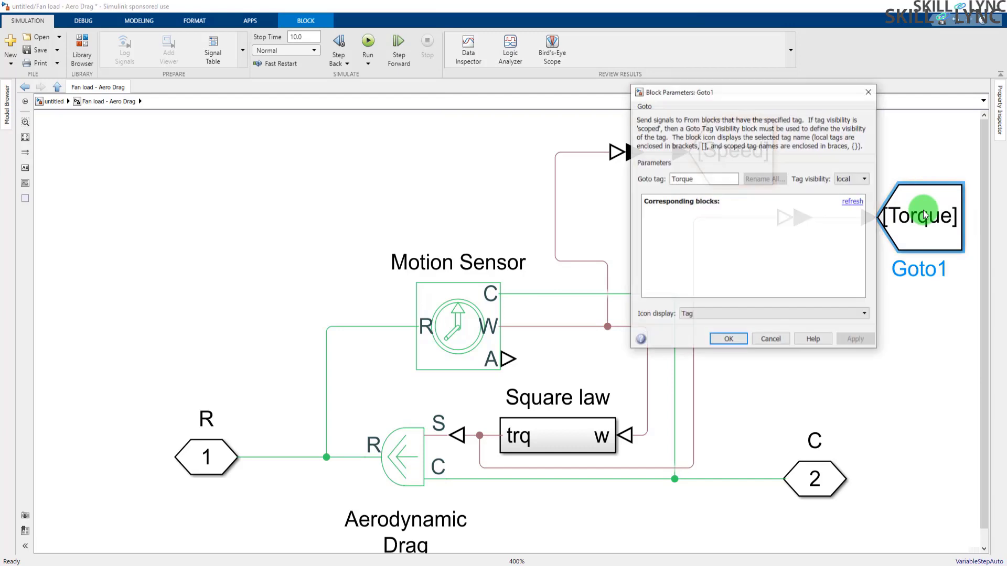
{"action": "left_click", "coordinate": [852, 179]}
{"action": "left_click", "coordinate": [855, 209]}
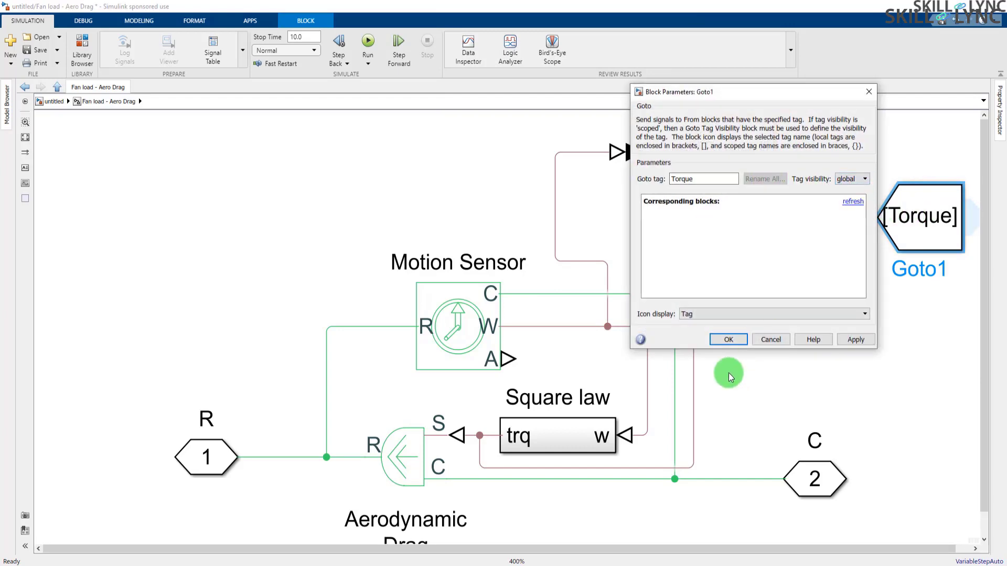
{"action": "left_click", "coordinate": [728, 339]}
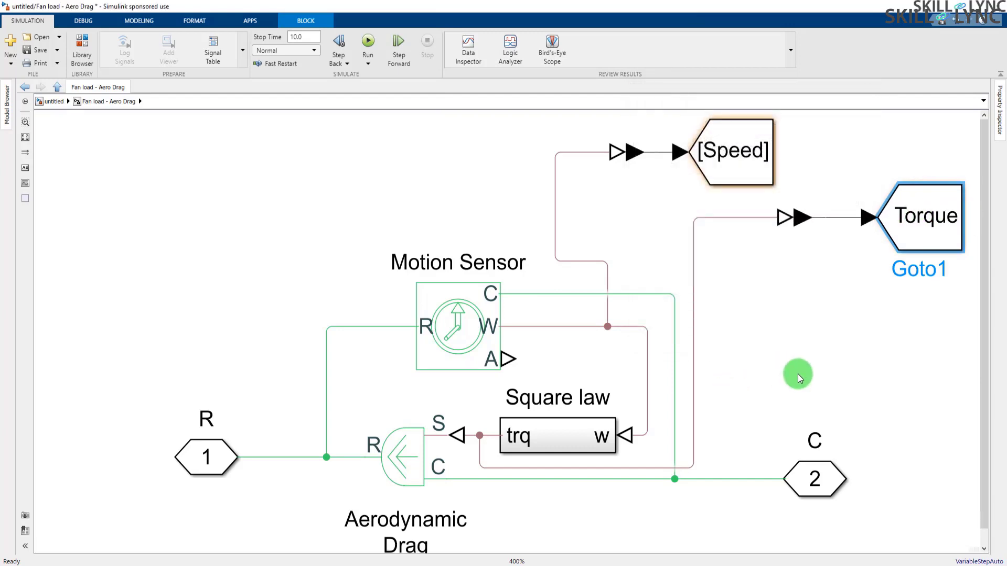
{"action": "left_click", "coordinate": [731, 234]}
{"action": "left_click", "coordinate": [928, 234]}
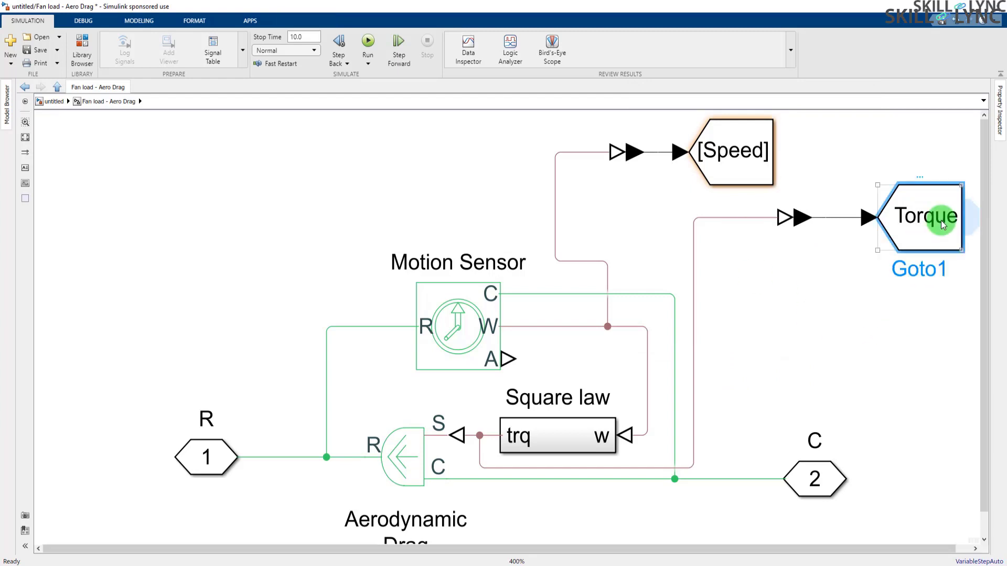
Set the Speed Goto block's tag visibility to global
{"action": "left_click", "coordinate": [725, 152]}
{"action": "double_click", "coordinate": [740, 161]}
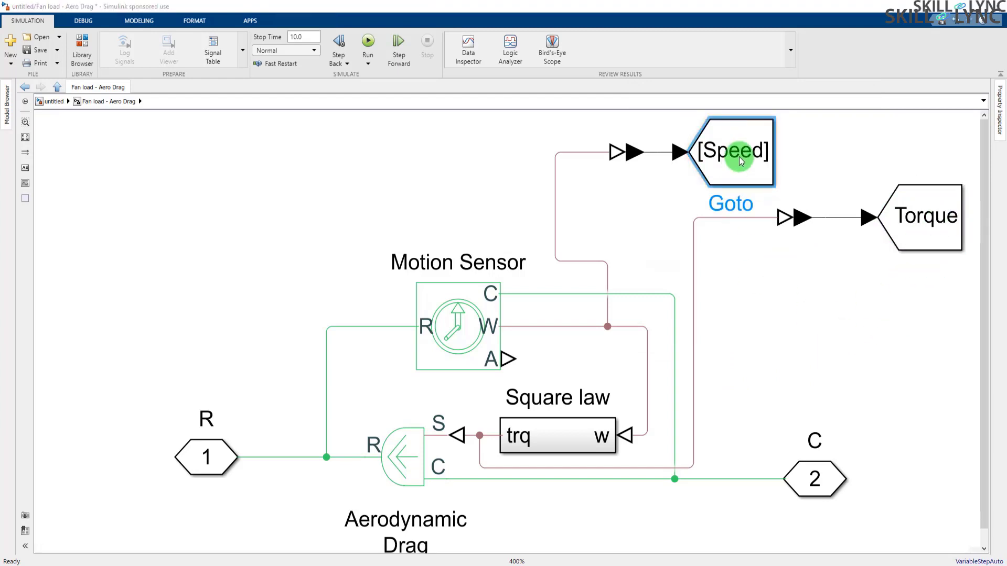
{"action": "left_click", "coordinate": [661, 113]}
{"action": "left_click", "coordinate": [659, 139]}
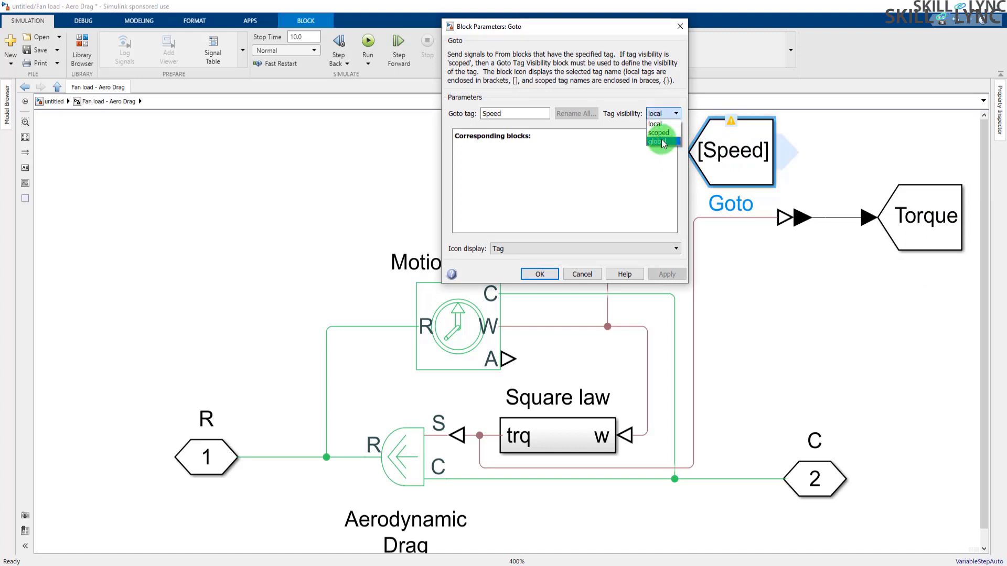
{"action": "left_click", "coordinate": [540, 273]}
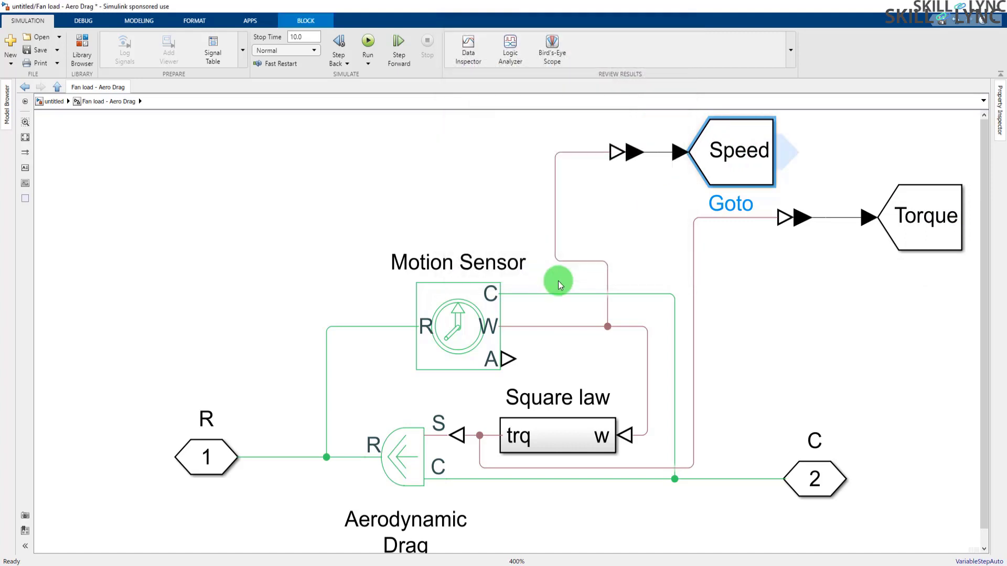
{"action": "left_click", "coordinate": [784, 289]}
{"action": "left_click", "coordinate": [721, 175]}
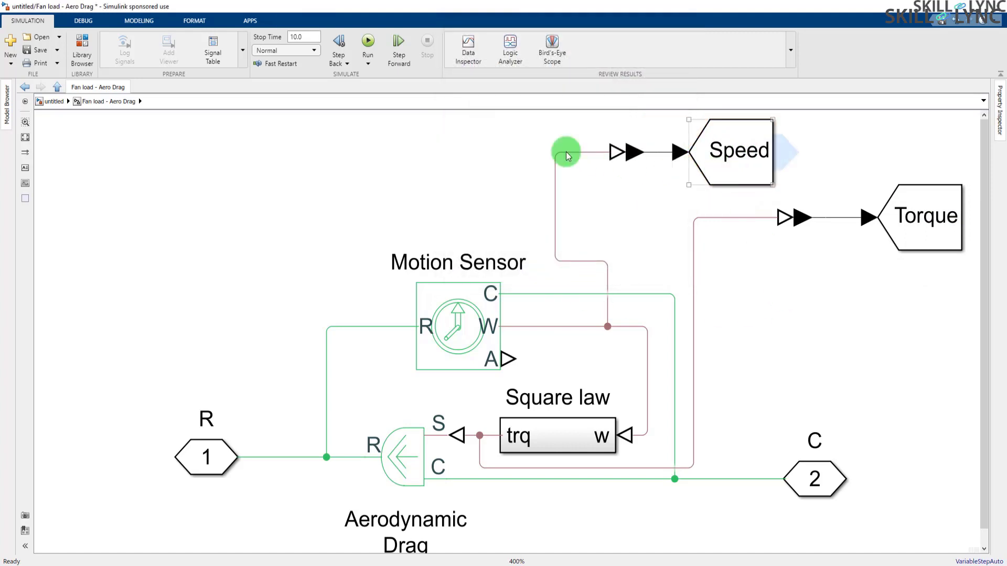
Return to the top-level model and select the Fan load - Aero Drag subsystem
{"action": "left_click", "coordinate": [53, 101]}
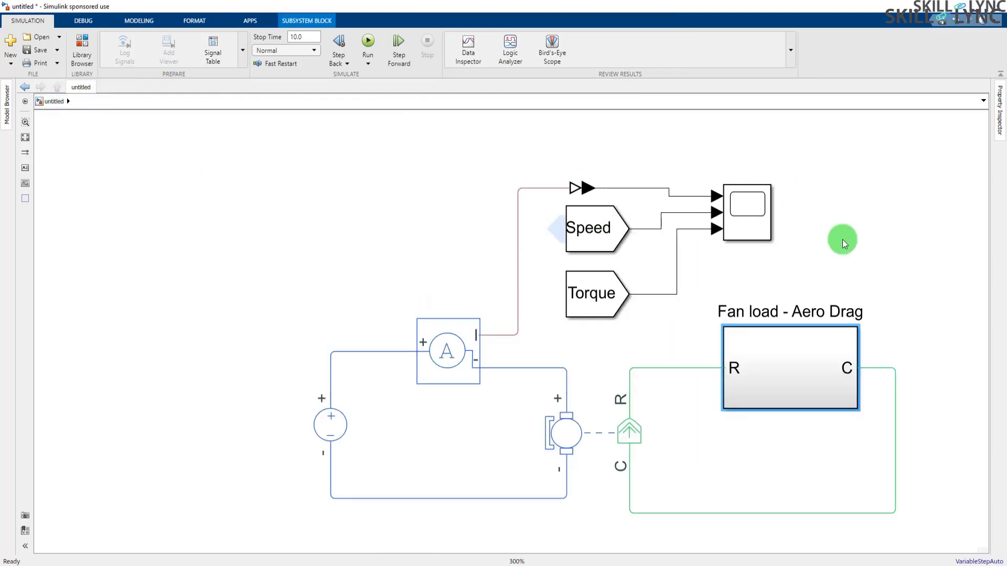
{"action": "left_click", "coordinate": [595, 244]}
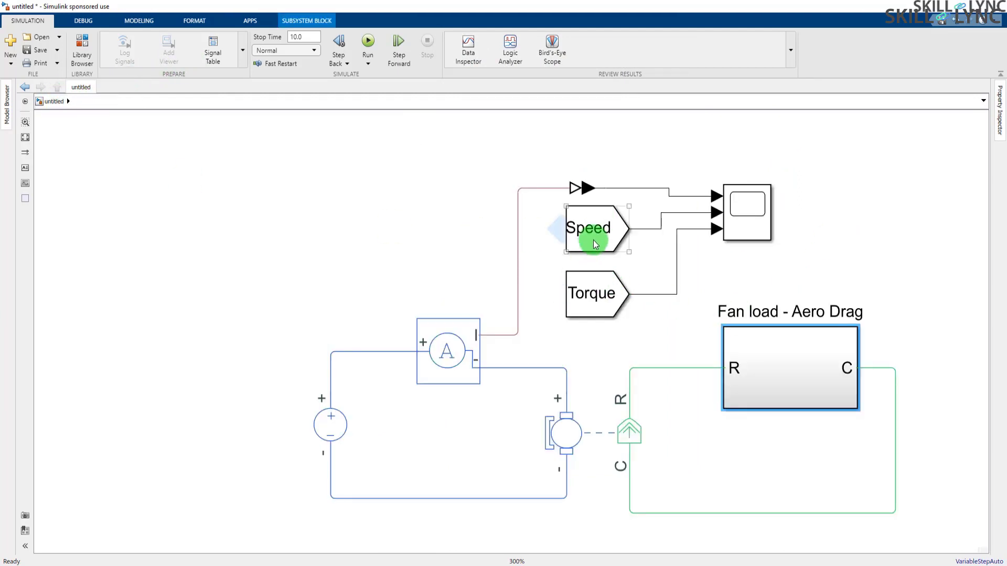
{"action": "left_click", "coordinate": [797, 369]}
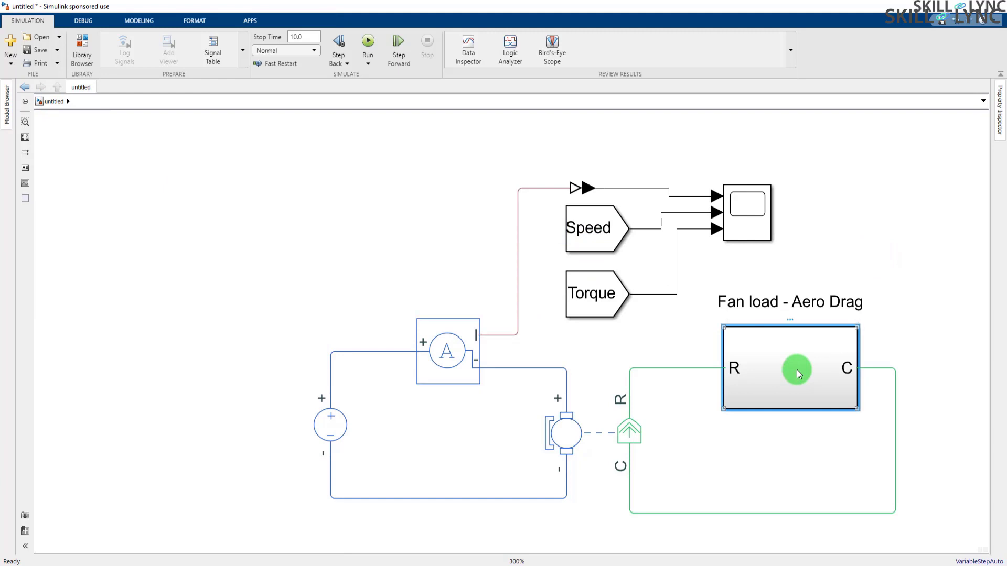
Examine the voltage source and current sensor circuit, the Speed From block and the Fan load - Aero Drag subsystem's contents, ending at the top-level model
{"action": "left_click", "coordinate": [389, 357]}
{"action": "left_click_drag", "start_coordinate": [262, 282], "coordinate": [492, 510]}
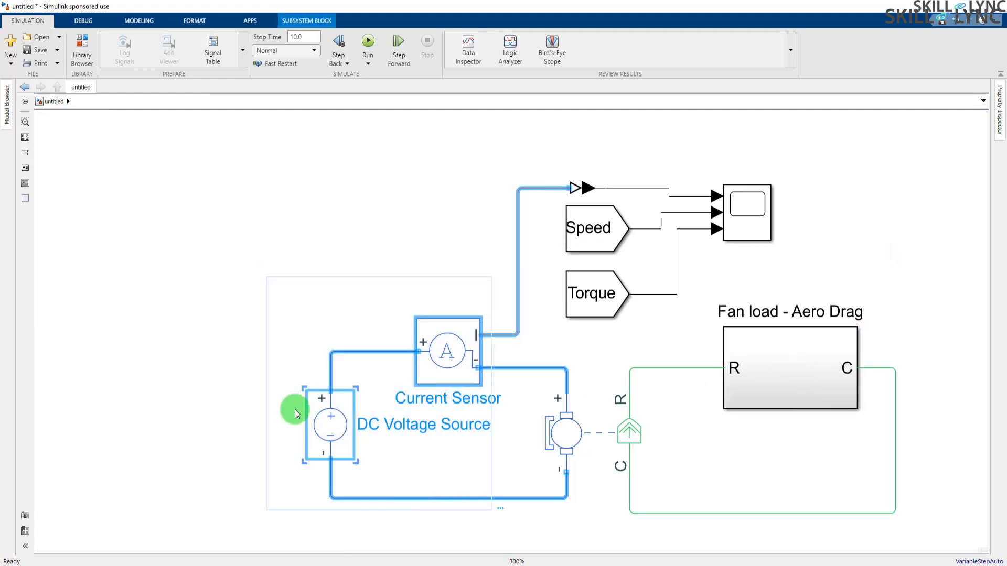
{"action": "left_click", "coordinate": [391, 351]}
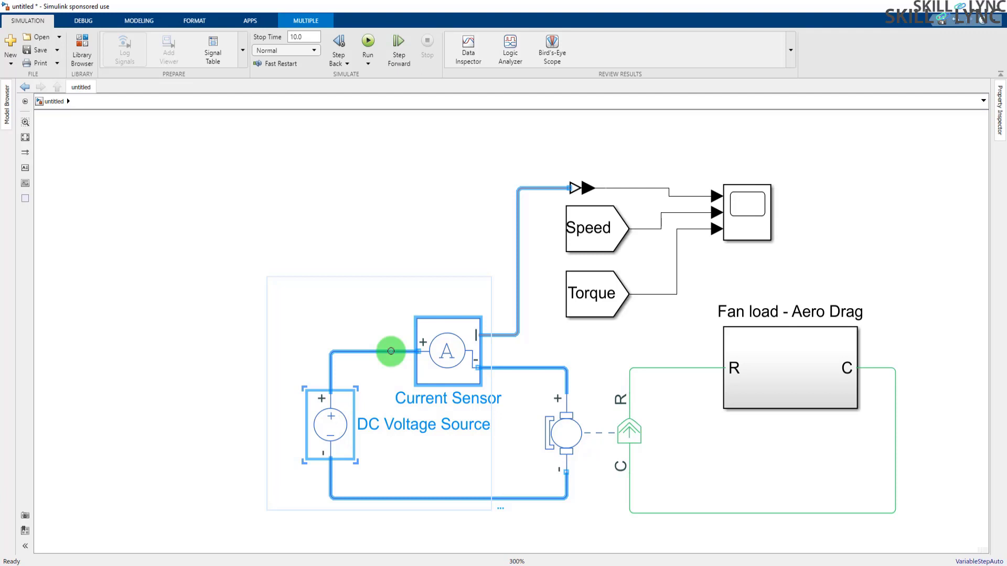
{"action": "left_click", "coordinate": [412, 201]}
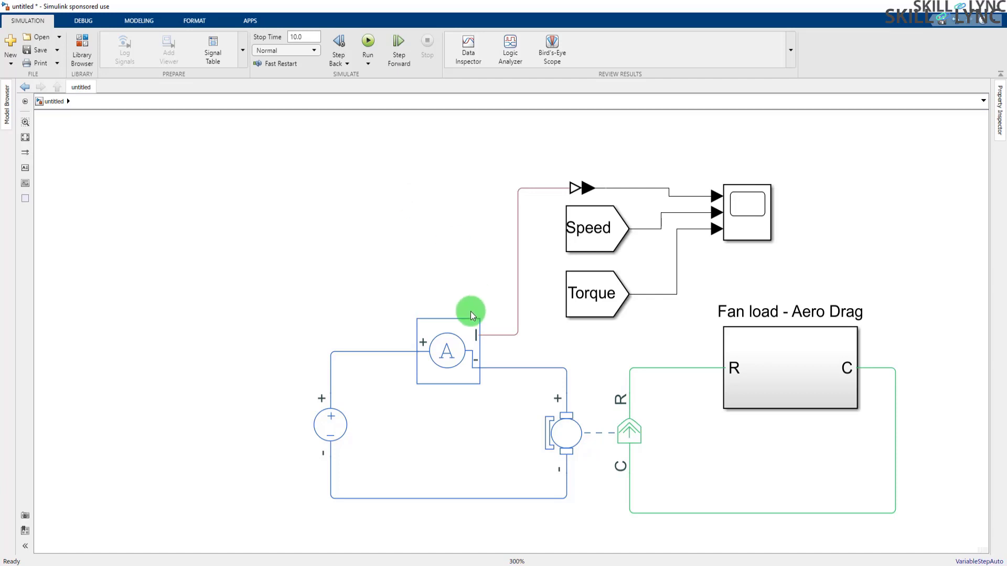
{"action": "left_click", "coordinate": [435, 360]}
{"action": "double_click", "coordinate": [593, 234]}
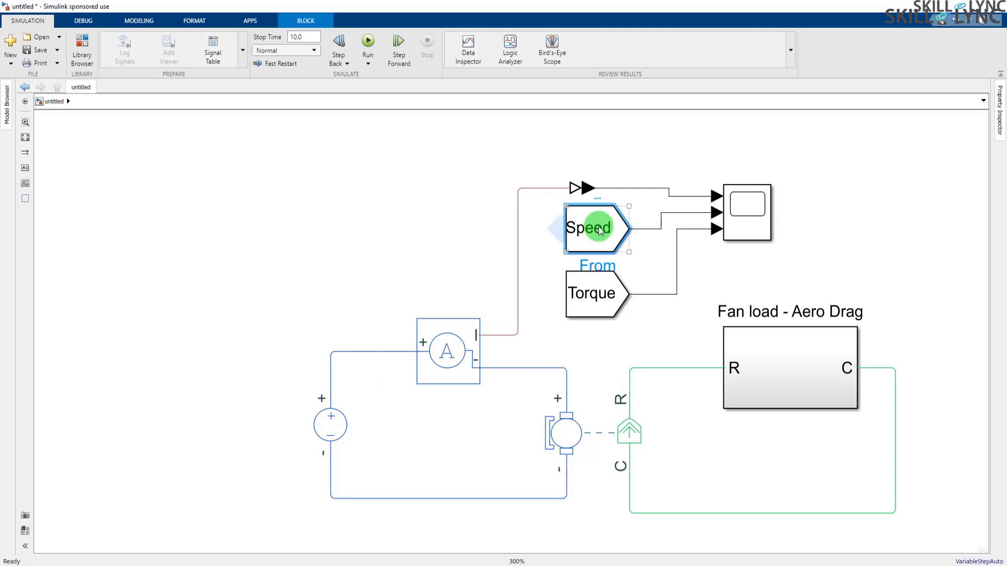
{"action": "left_click", "coordinate": [772, 320]}
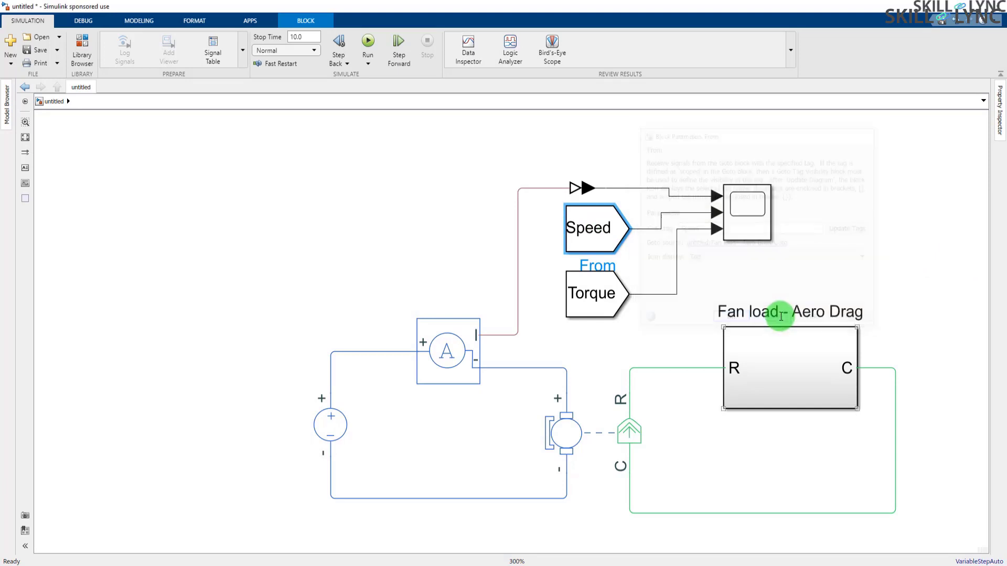
{"action": "left_click", "coordinate": [794, 347]}
{"action": "double_click", "coordinate": [794, 347]}
{"action": "left_click", "coordinate": [915, 215]}
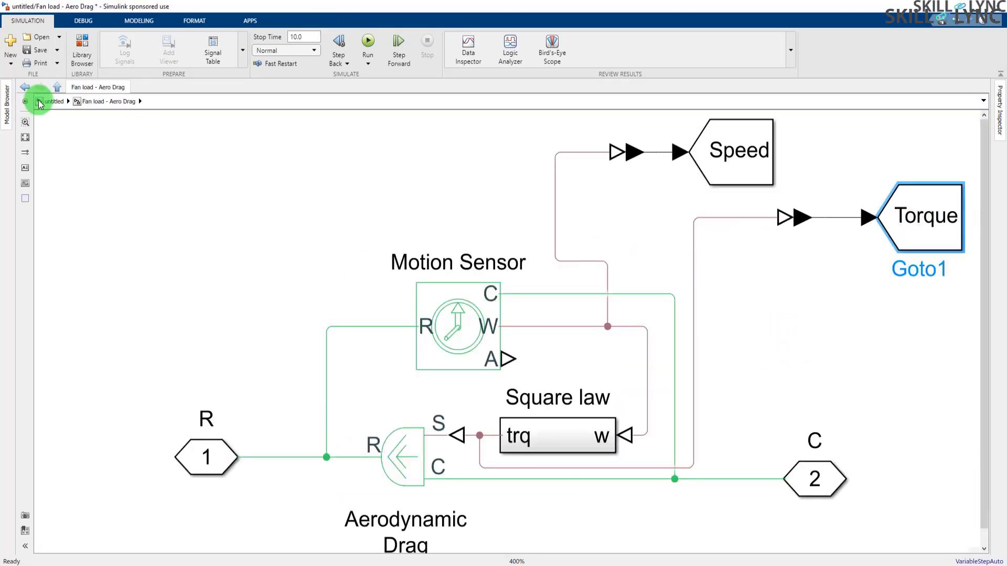
{"action": "left_click", "coordinate": [53, 103]}
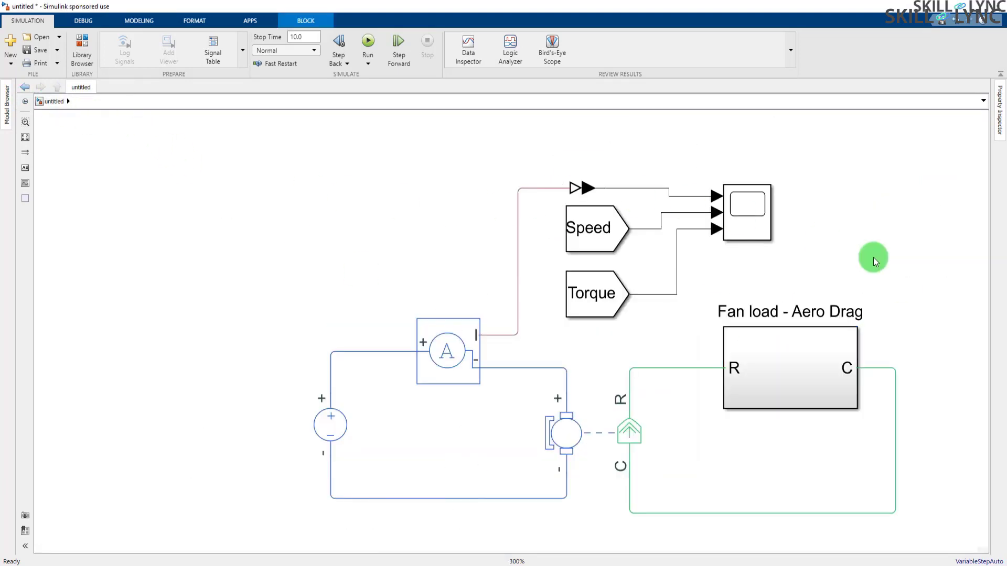
{"action": "left_click", "coordinate": [873, 258]}
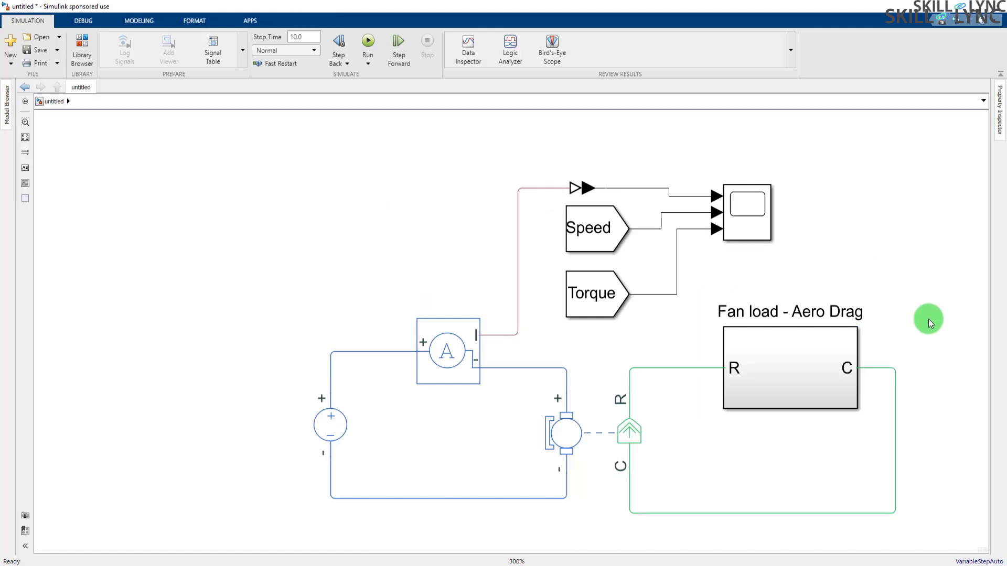
Set the DC Voltage Source's constant value to 100 V
{"action": "double_click", "coordinate": [337, 418]}
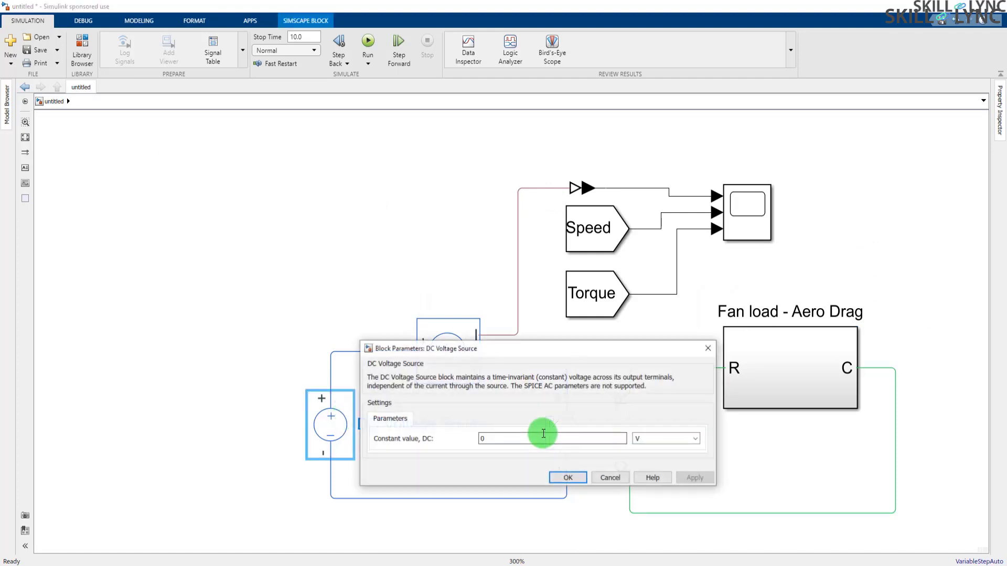
{"action": "double_click", "coordinate": [535, 438]}
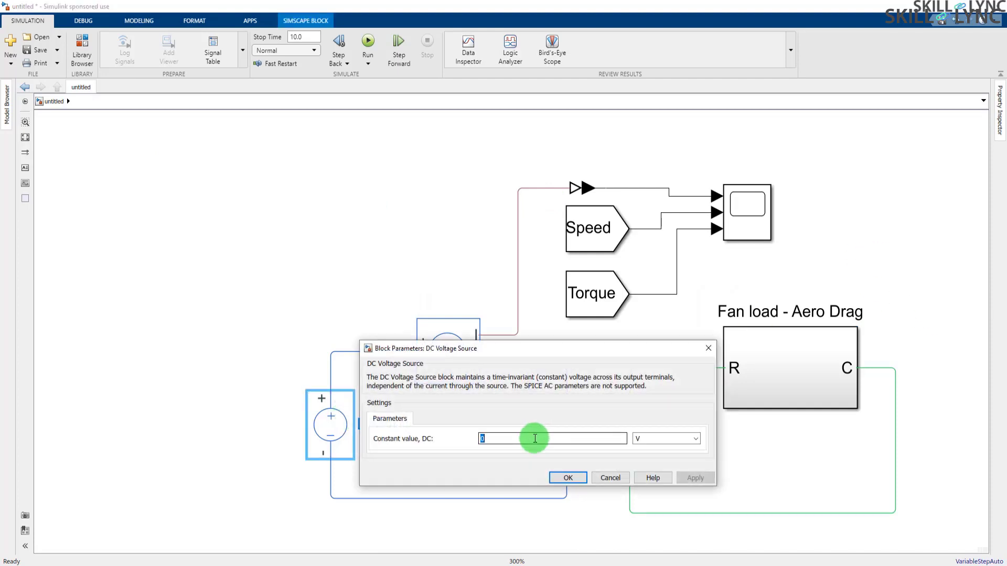
{"action": "type", "text": "120"}
{"action": "left_click", "coordinate": [570, 477]}
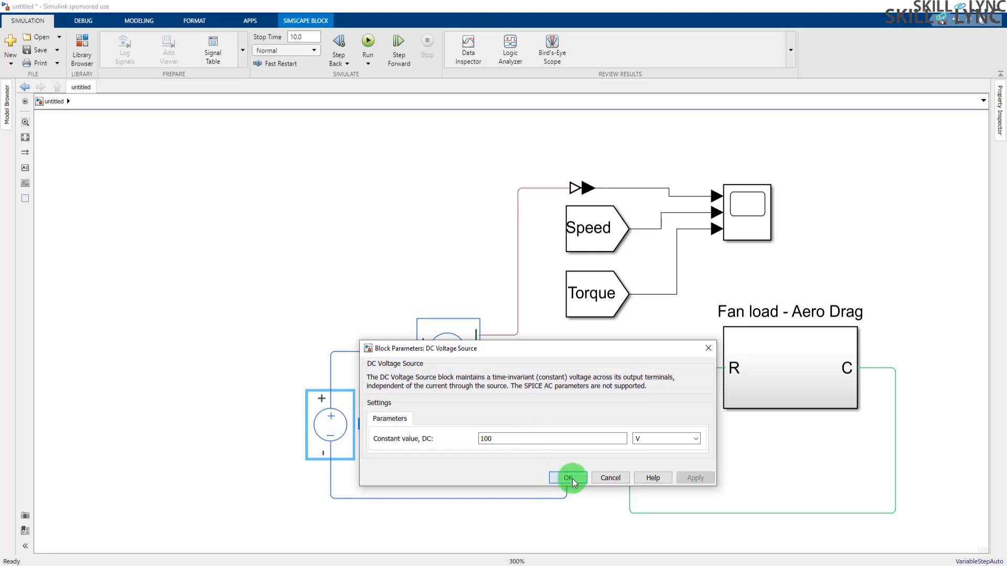
Review the DC Motor block's electrical torque parameters, especially the model parameterization and back-emf constant, and close its parameters
{"action": "left_click", "coordinate": [565, 422]}
{"action": "double_click", "coordinate": [565, 424]}
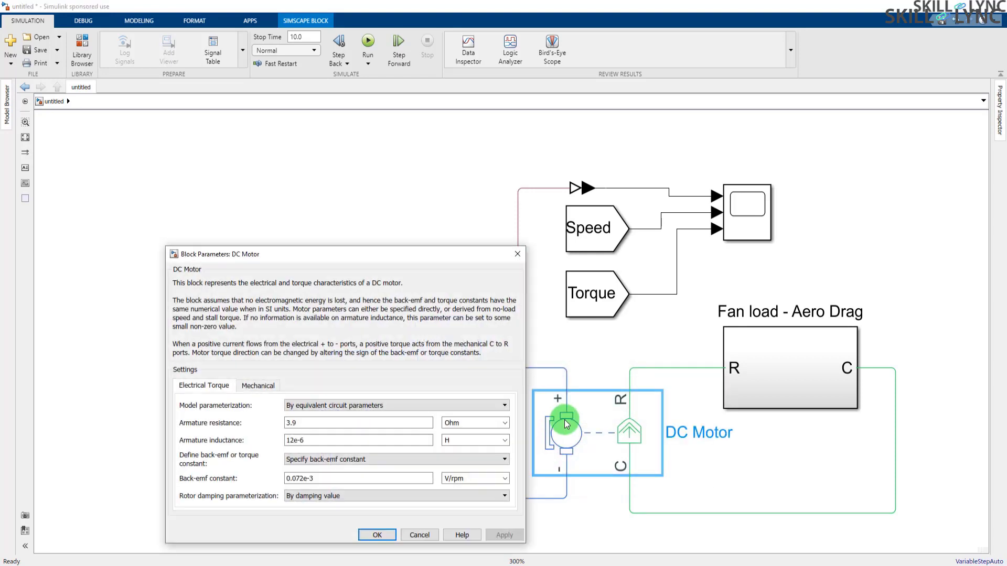
{"action": "left_click_drag", "start_coordinate": [375, 244], "coordinate": [481, 97]}
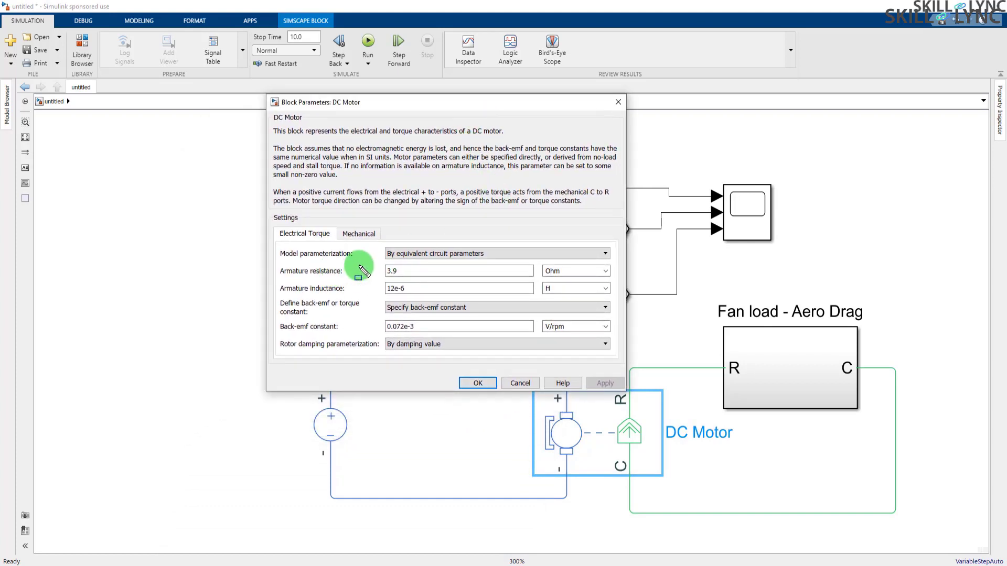
{"action": "mouse_move", "coordinate": [375, 244]}
{"action": "left_mouse_down"}
{"action": "mouse_move", "coordinate": [419, 263]}
{"action": "mouse_move", "coordinate": [615, 263]}
{"action": "left_mouse_up"}
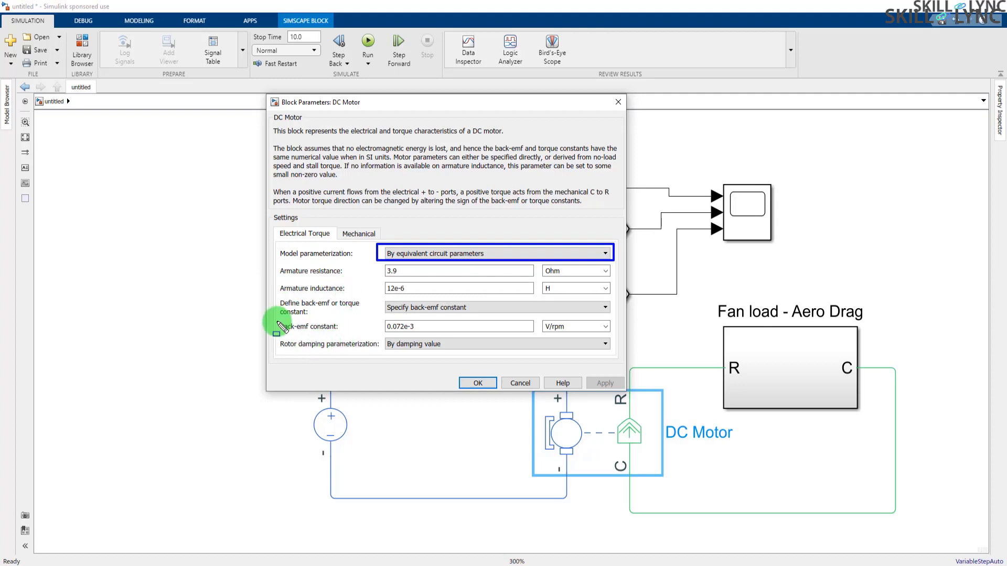
{"action": "mouse_move", "coordinate": [276, 320]}
{"action": "left_mouse_down"}
{"action": "mouse_move", "coordinate": [332, 335]}
{"action": "mouse_move", "coordinate": [617, 335]}
{"action": "left_mouse_up"}
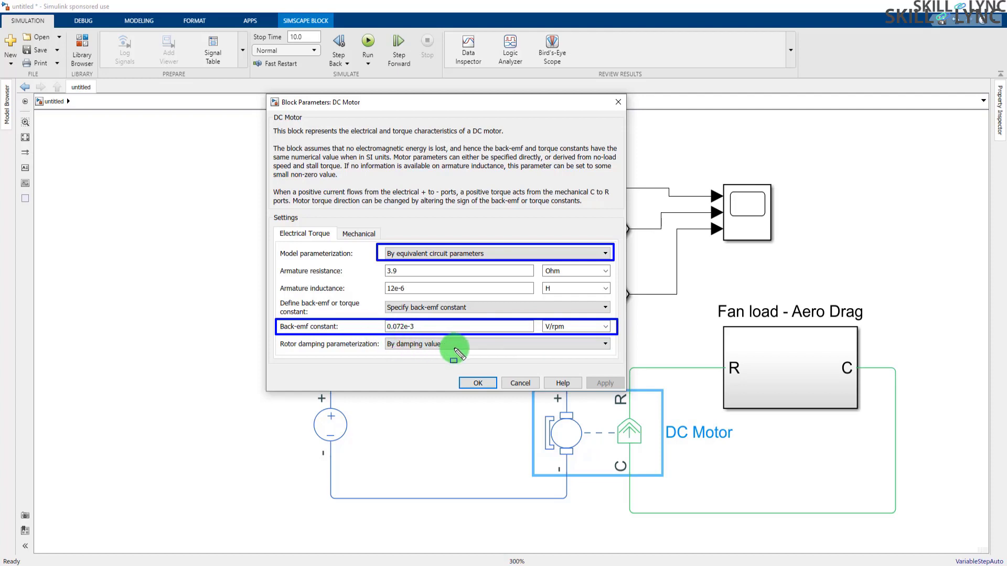
{"action": "left_click", "coordinate": [479, 382]}
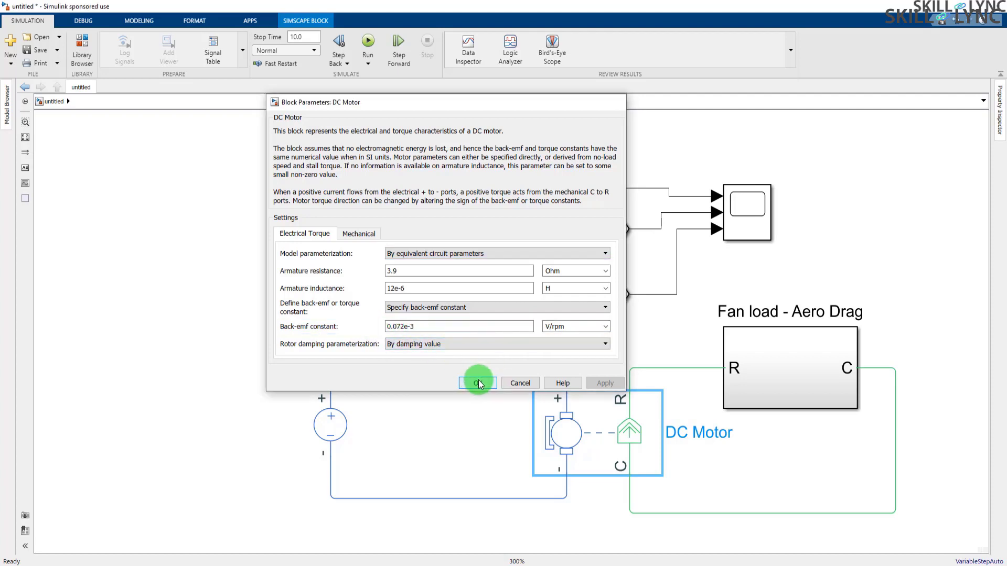
{"action": "left_click", "coordinate": [942, 348]}
Add an Inertia block from the Foundation Library's Mechanical Rotational Elements and place it unconnected above and beyond the fan load subsystem
{"action": "double_click", "coordinate": [880, 242]}
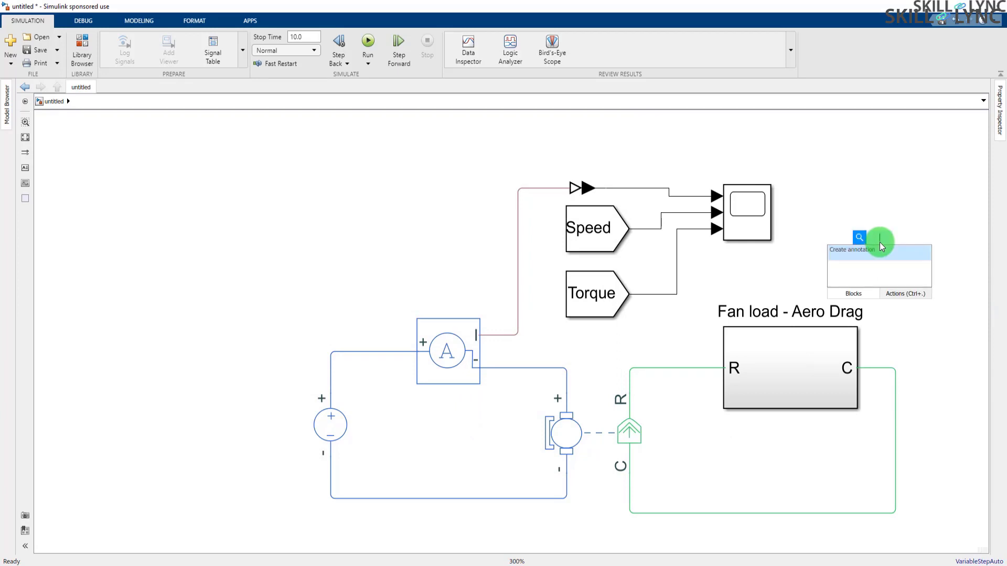
{"action": "type", "text": "in"}
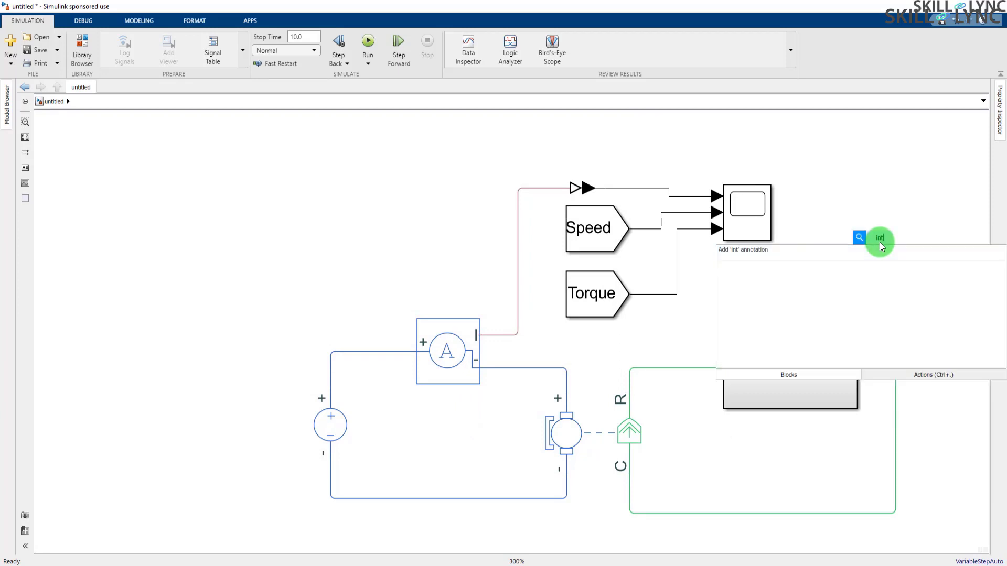
{"action": "type", "text": "ertia"}
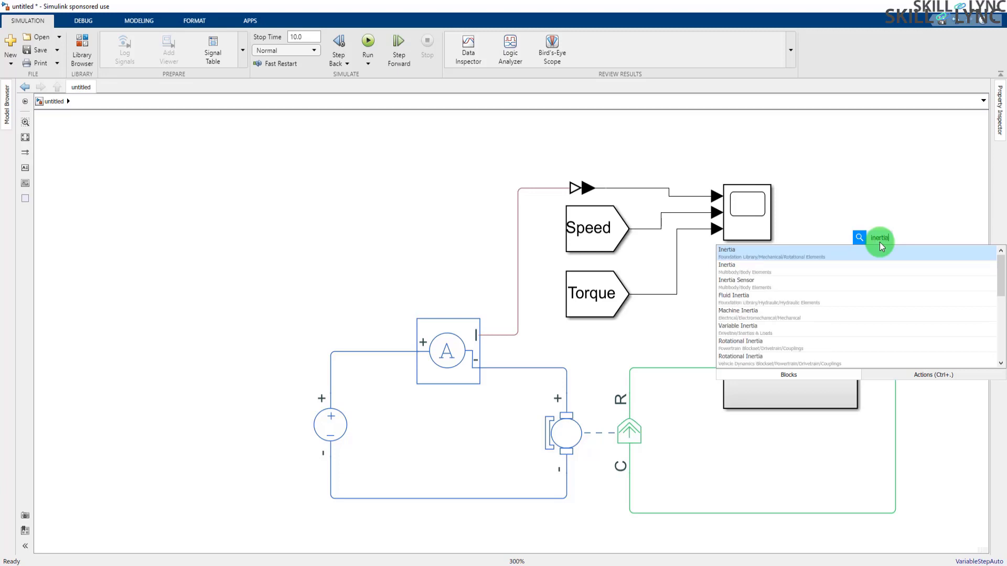
{"action": "key", "text": "Return"}
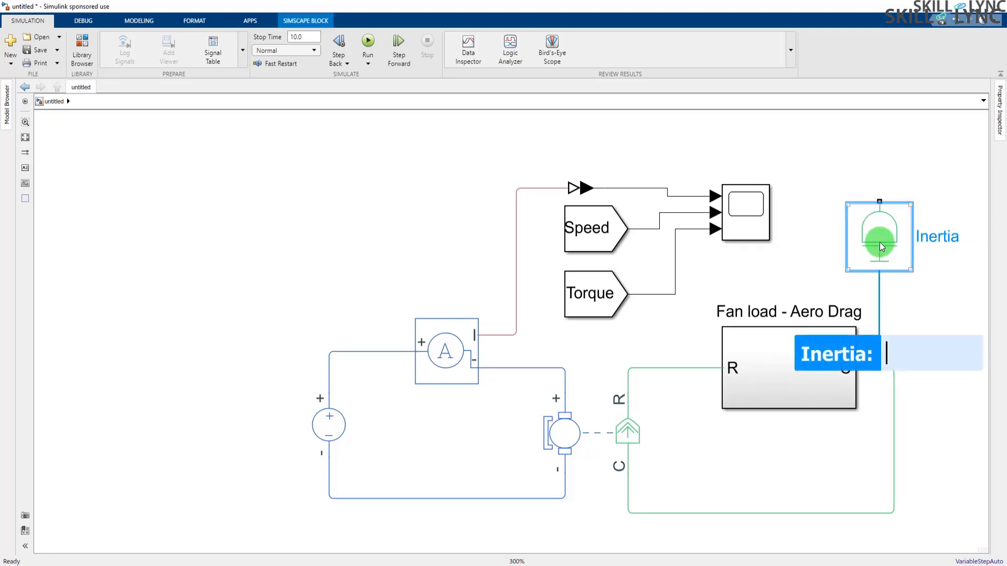
{"action": "left_click_drag", "start_coordinate": [879, 244], "coordinate": [892, 224]}
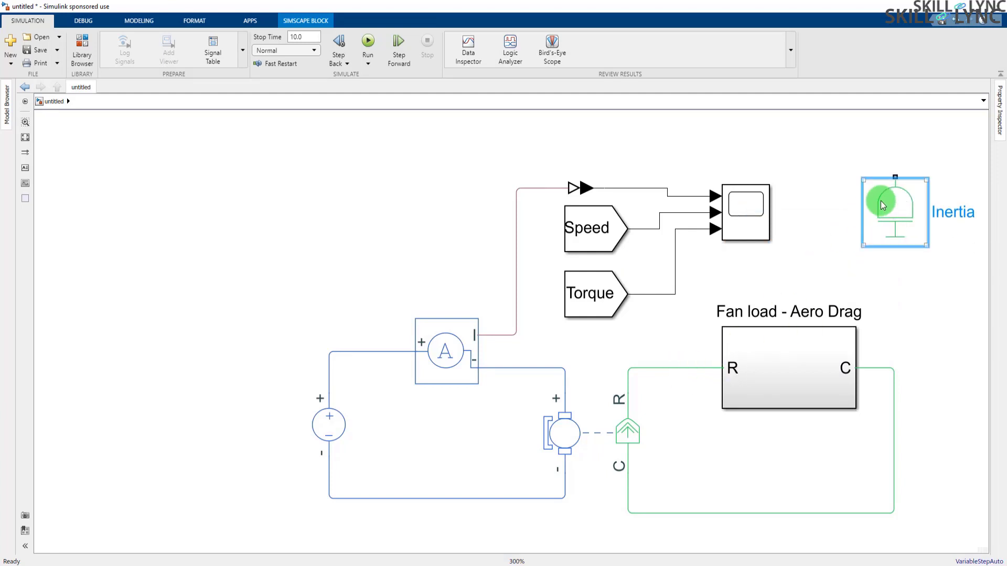
Shift the electrical circuit with the DC Motor and Torque From block left, and move the converter, Speed From block and Scope left too
{"action": "scroll", "coordinate": [919, 418], "scroll_direction": "down", "scroll_amount": 1}
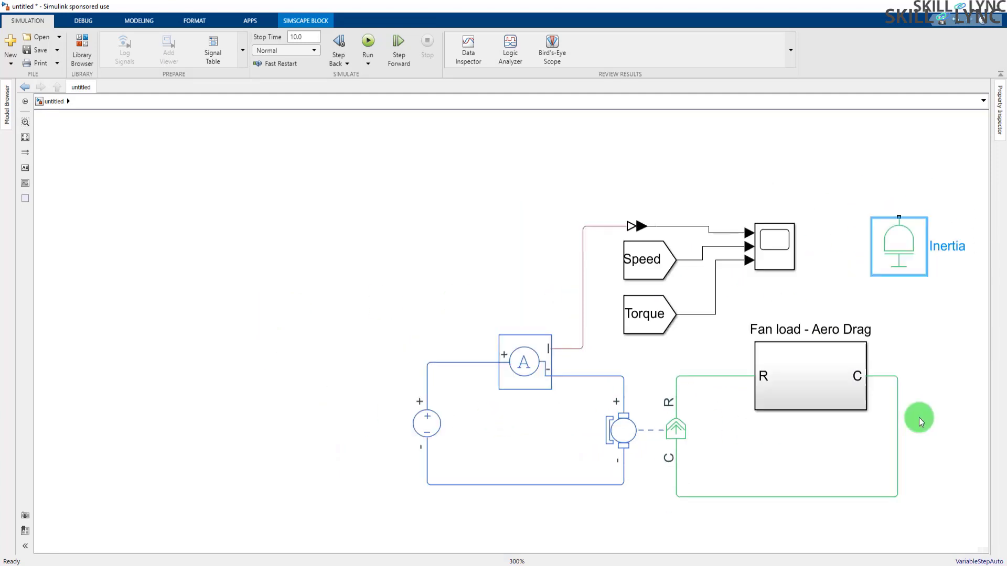
{"action": "left_click_drag", "start_coordinate": [395, 332], "coordinate": [662, 512]}
{"action": "left_click_drag", "start_coordinate": [621, 435], "coordinate": [286, 430]}
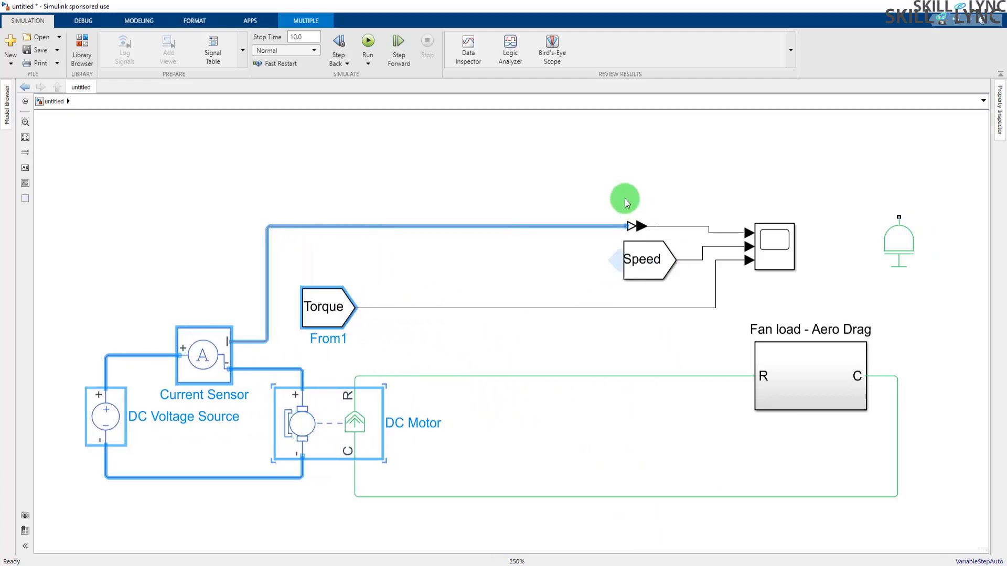
{"action": "left_click", "coordinate": [559, 162]}
{"action": "left_click_drag", "start_coordinate": [559, 162], "coordinate": [546, 265]}
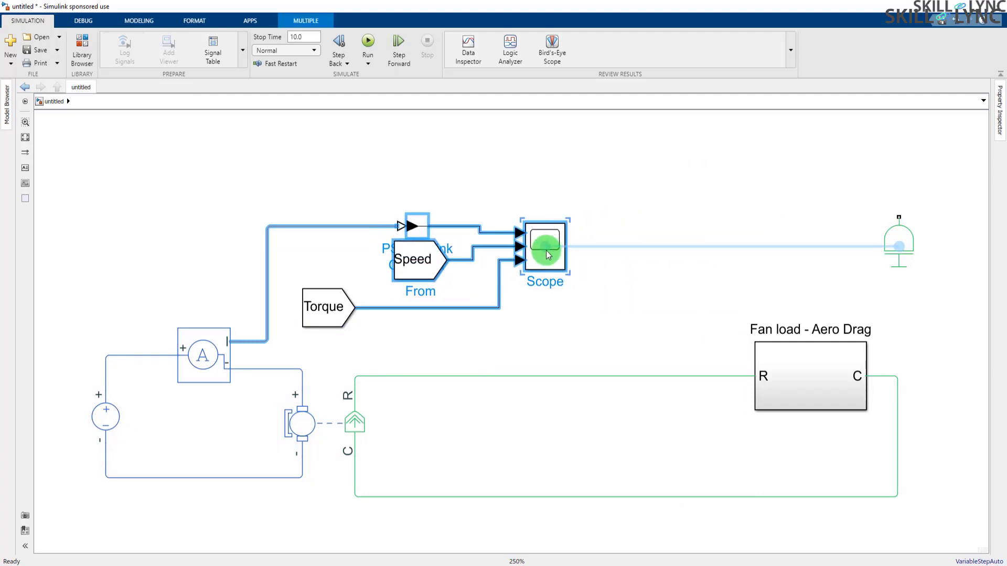
{"action": "left_click", "coordinate": [645, 175]}
Move the Fan load - Aero Drag subsystem closer to the DC Motor and pull in its return connection line
{"action": "left_click_drag", "start_coordinate": [801, 370], "coordinate": [726, 377]}
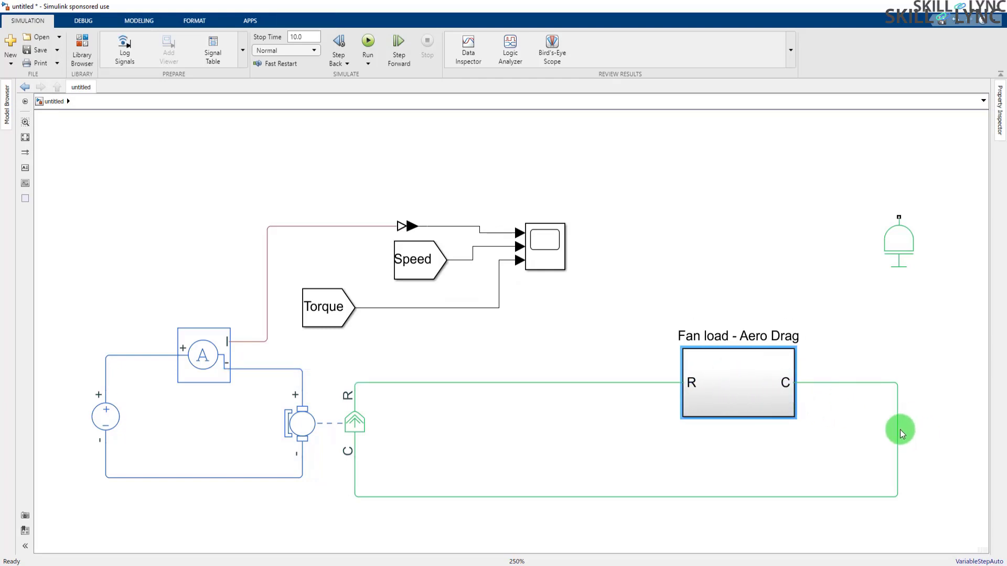
{"action": "left_click_drag", "start_coordinate": [898, 429], "coordinate": [645, 395]}
{"action": "left_click", "coordinate": [820, 415]}
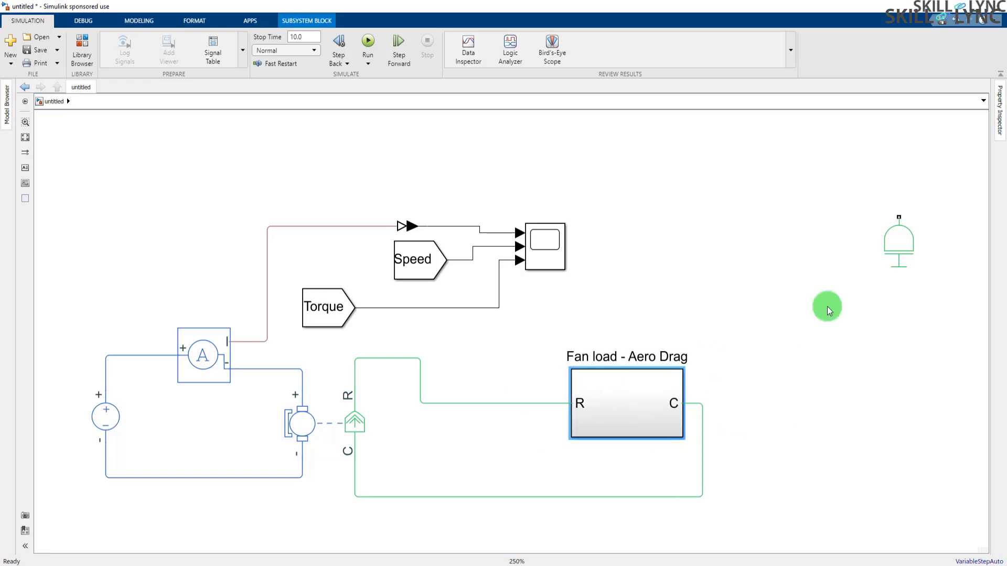
Place the Inertia block between the motor and fan load, rotate it 180 degrees, and connect it to the line feeding the fan's R port
{"action": "left_click_drag", "start_coordinate": [906, 239], "coordinate": [506, 355]}
{"action": "key", "text": "ctrl+r"}
{"action": "key", "text": "ctrl+r"}
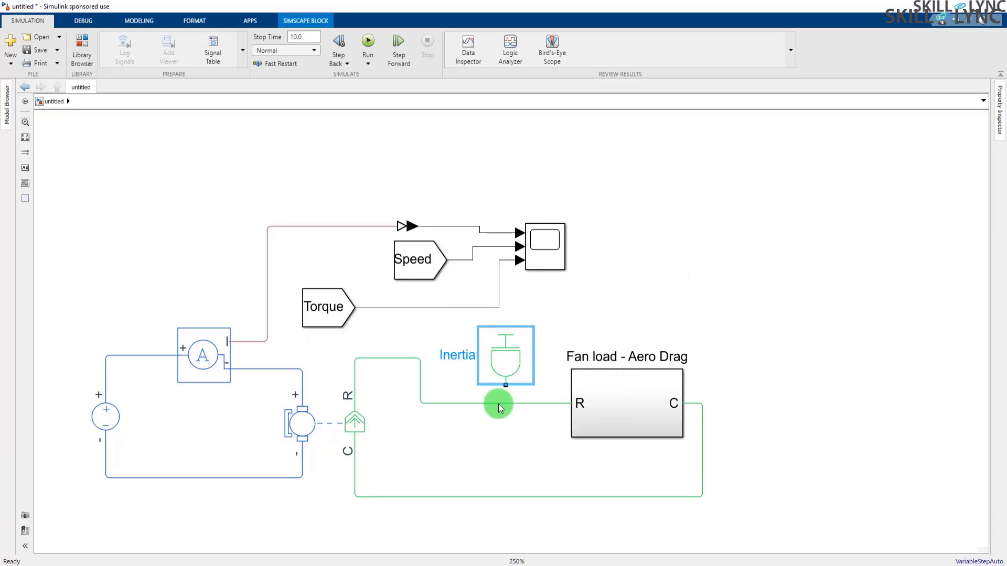
{"action": "left_click_drag", "start_coordinate": [498, 404], "coordinate": [506, 387]}
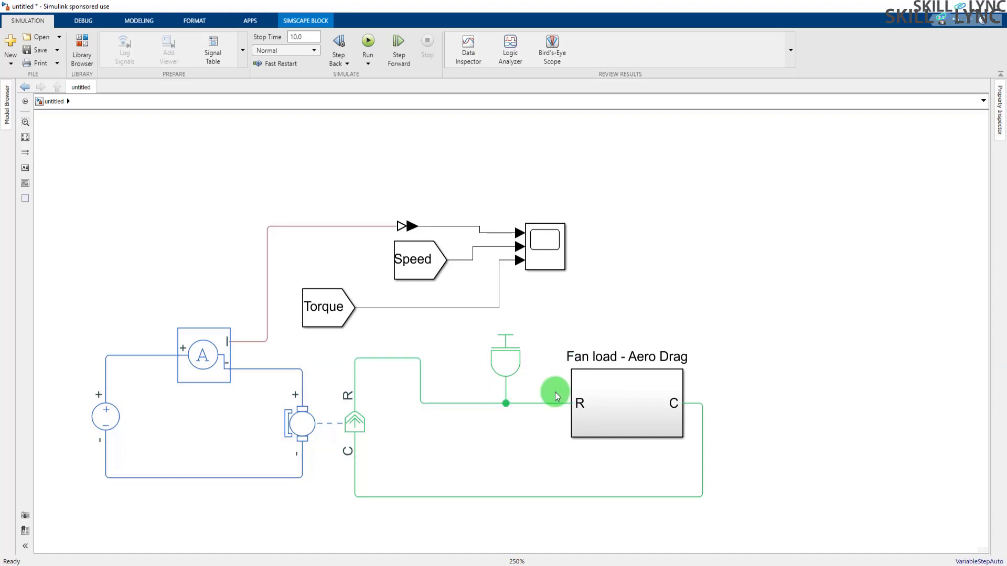
Check the inertia value and unit in the Inertia block's parameters and close them
{"action": "double_click", "coordinate": [519, 353]}
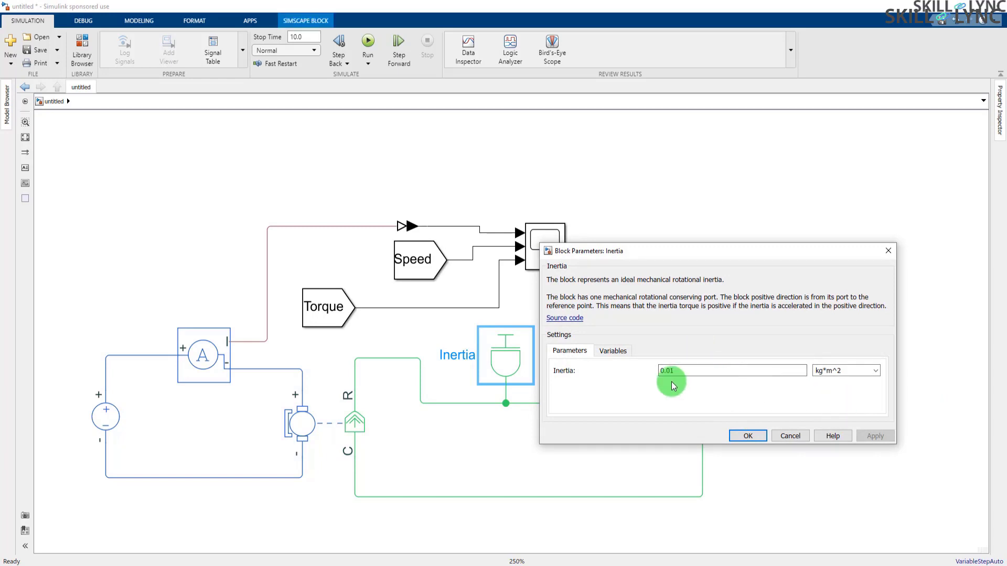
{"action": "left_click", "coordinate": [748, 436]}
{"action": "left_click", "coordinate": [737, 264]}
Examine the rearranged model's fan load subsystem, Inertia block, DC Motor, and Torque and Speed From blocks
{"action": "left_click", "coordinate": [570, 404]}
{"action": "left_click", "coordinate": [618, 404]}
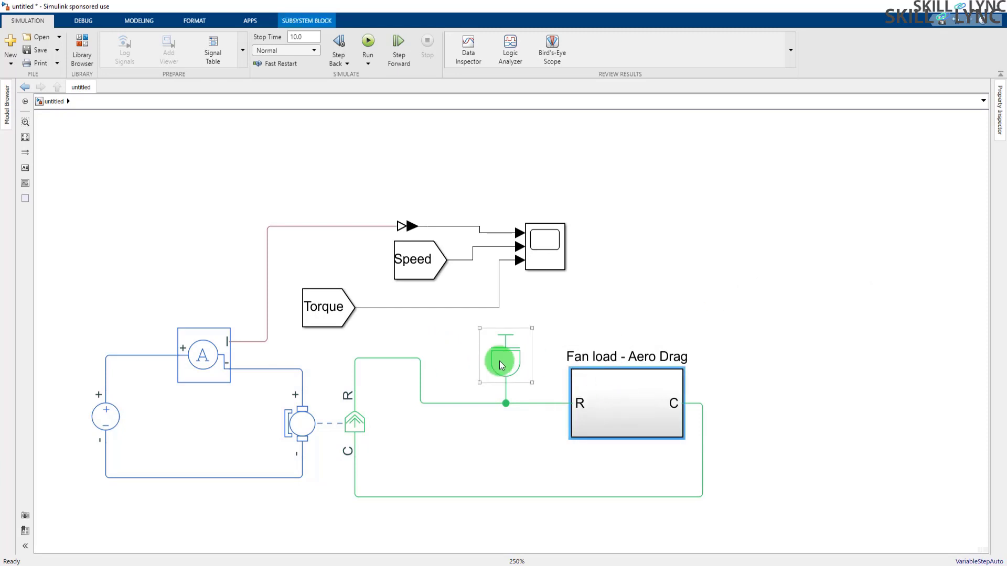
{"action": "left_click", "coordinate": [500, 365]}
{"action": "left_click", "coordinate": [600, 394]}
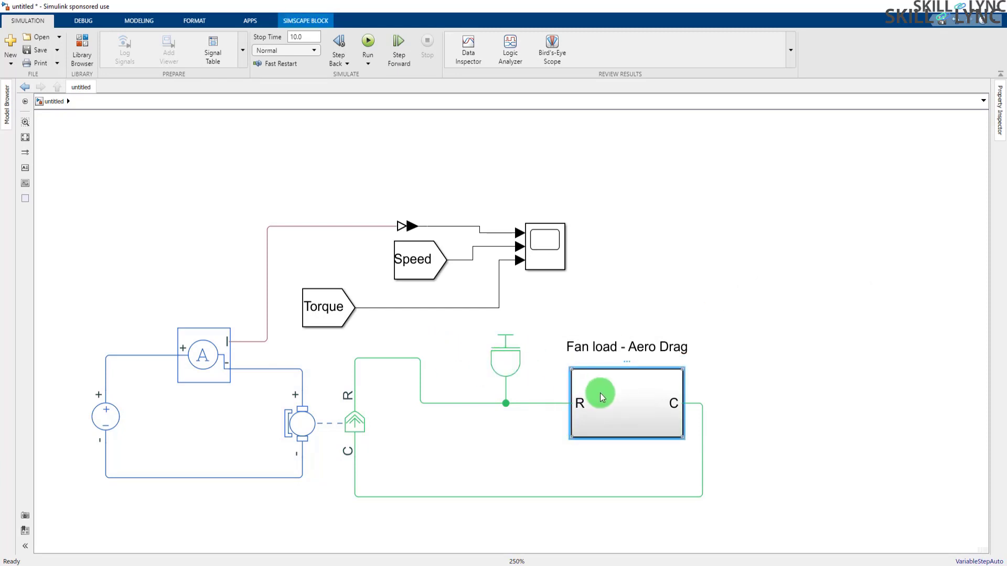
{"action": "left_click", "coordinate": [821, 299]}
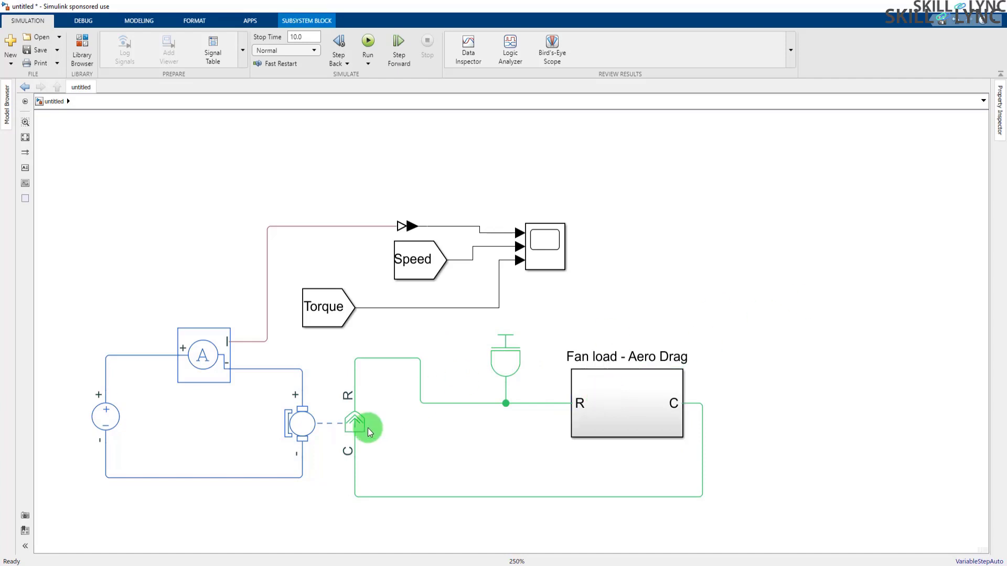
{"action": "left_click", "coordinate": [322, 422]}
{"action": "left_click", "coordinate": [800, 303]}
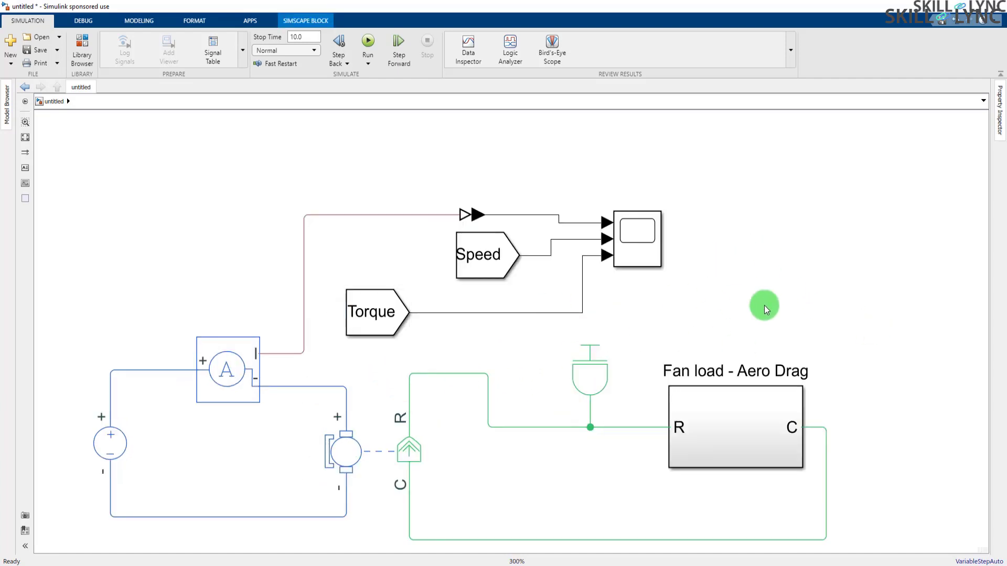
{"action": "left_click", "coordinate": [764, 306]}
{"action": "scroll", "coordinate": [764, 305], "scroll_direction": "down", "scroll_amount": 1}
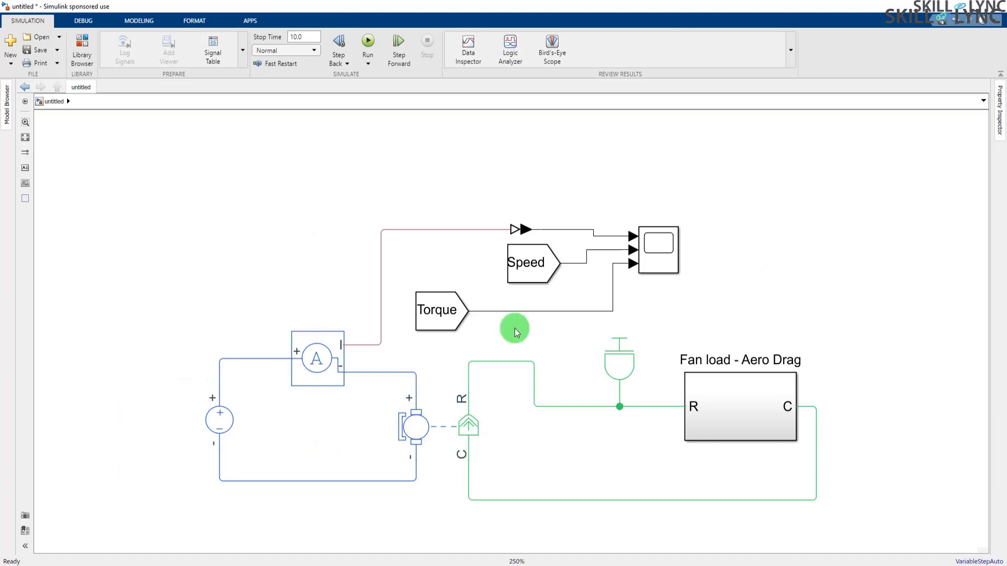
{"action": "left_click", "coordinate": [435, 310]}
{"action": "left_click", "coordinate": [533, 262]}
{"action": "left_click", "coordinate": [876, 300]}
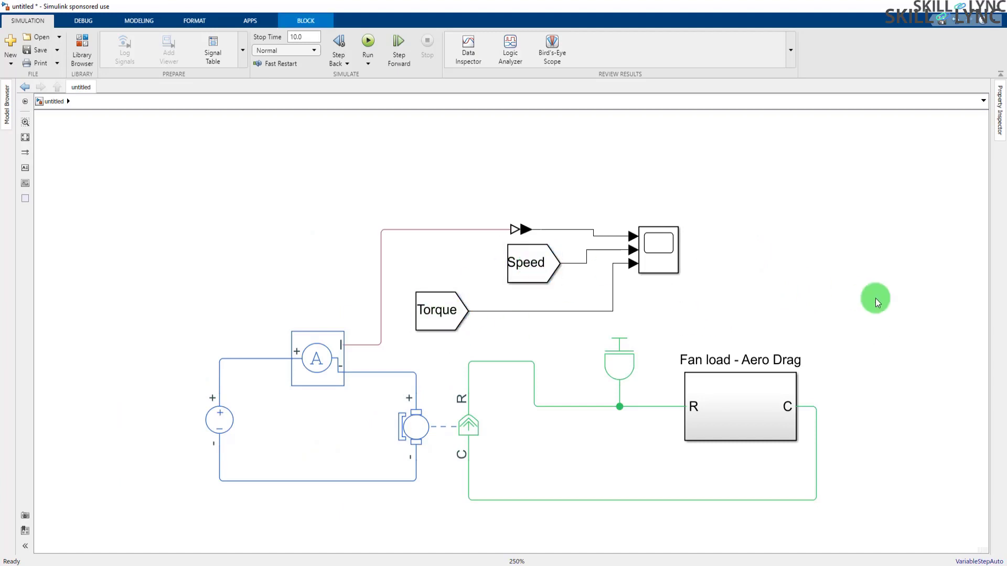
Set the simulation stop time to 20 and save the model as DC_Fan in New folder on Local Disk (D:)
{"action": "left_click", "coordinate": [305, 40]}
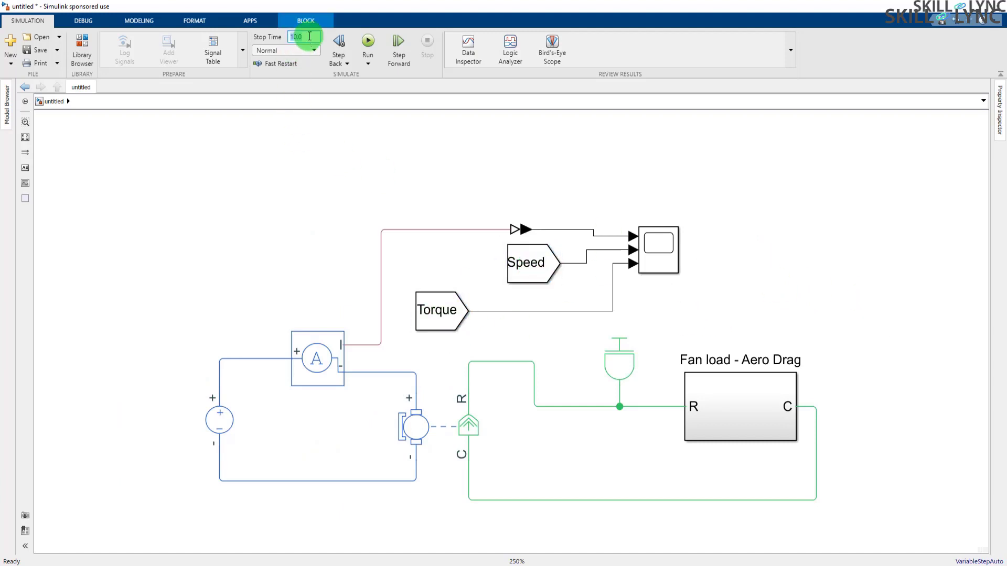
{"action": "type", "text": "20"}
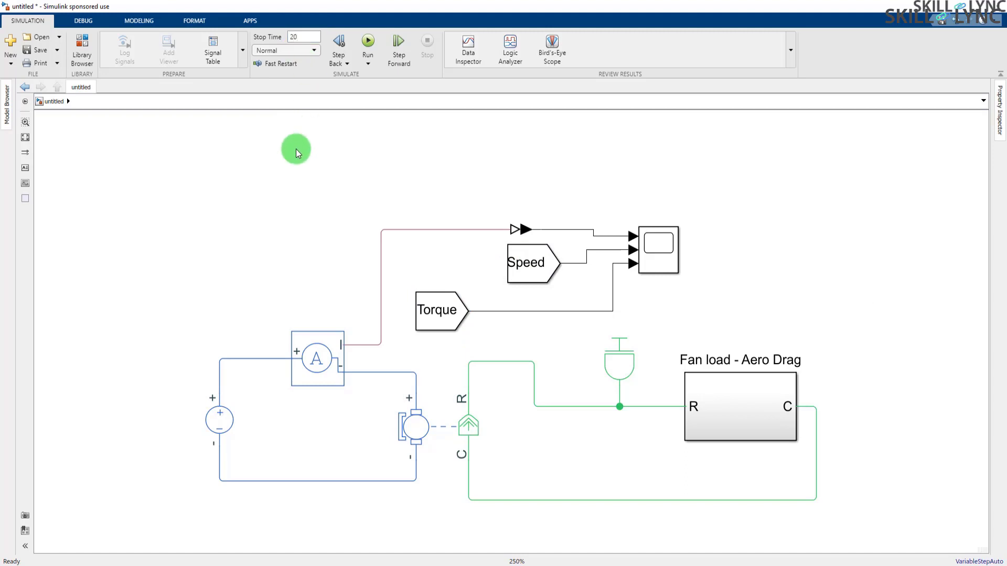
{"action": "left_click", "coordinate": [38, 50]}
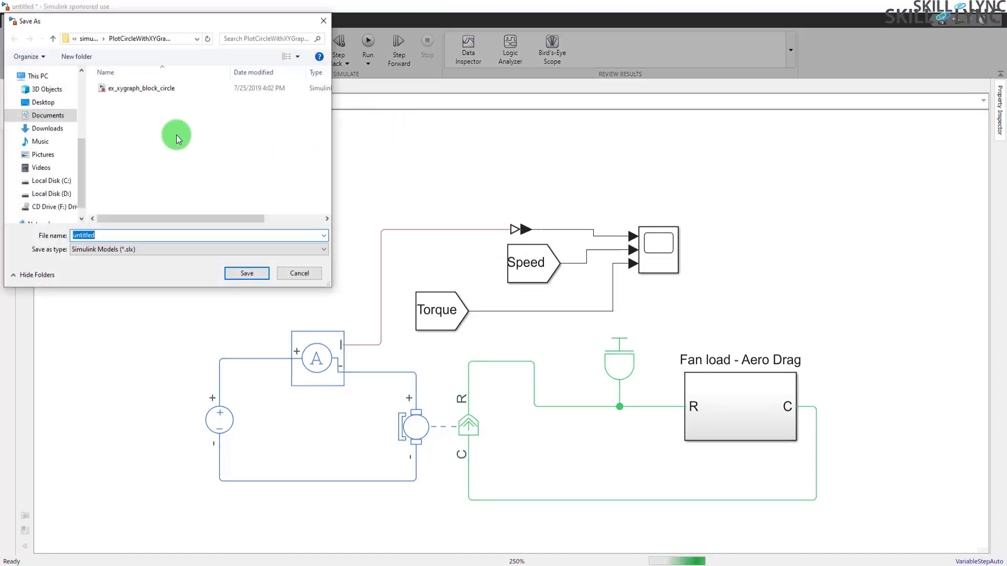
{"action": "left_click", "coordinate": [51, 194]}
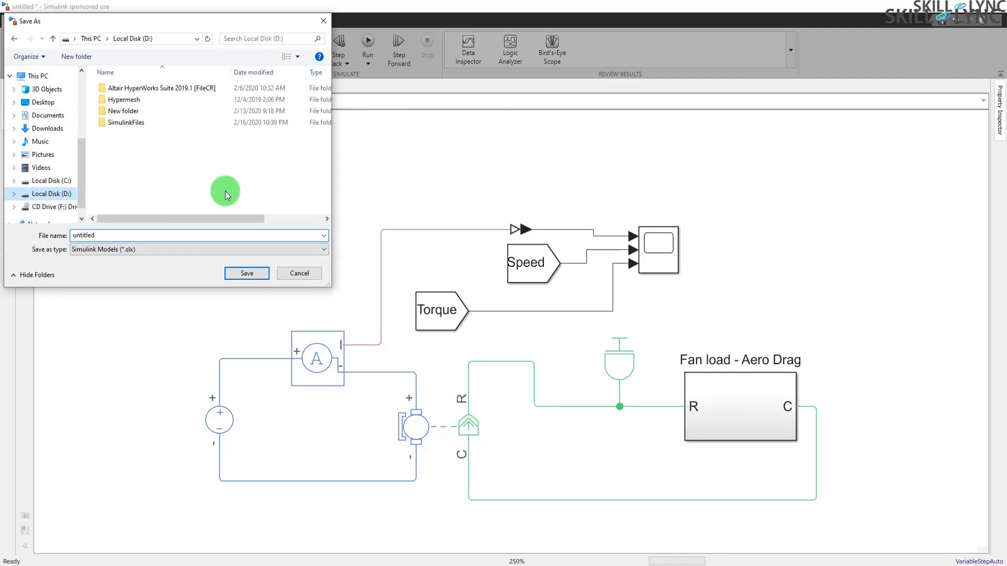
{"action": "double_click", "coordinate": [130, 111]}
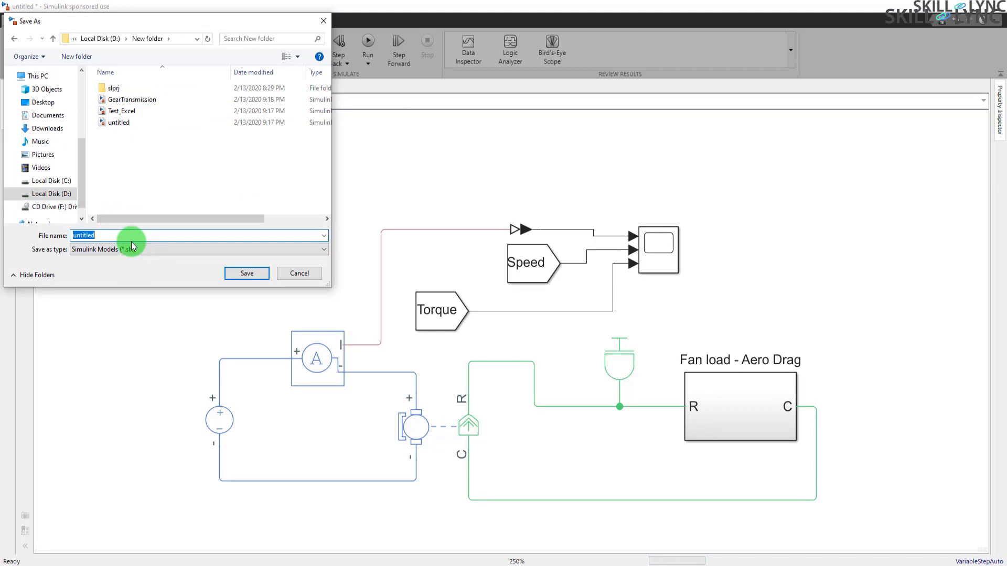
{"action": "type", "text": "DC_Fan"}
{"action": "key", "text": "Return"}
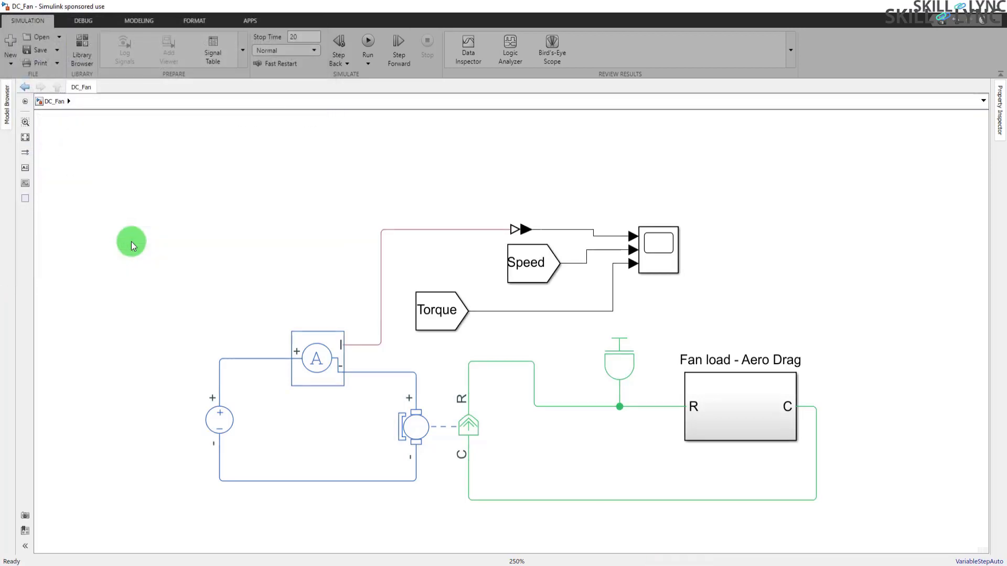
Move the Scope block up and farther away from the Speed and Torque From blocks
{"action": "left_click", "coordinate": [599, 346]}
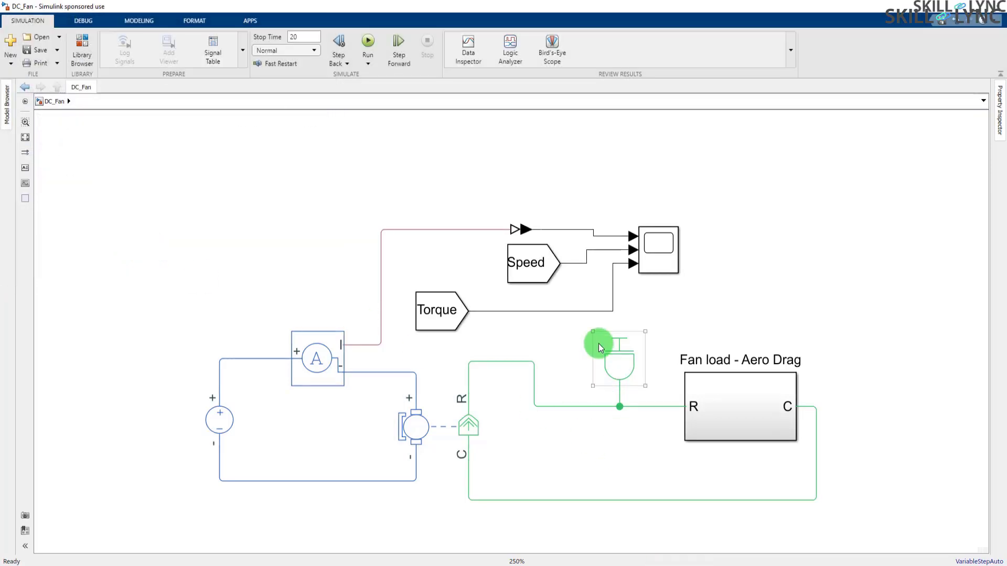
{"action": "left_click", "coordinate": [599, 334]}
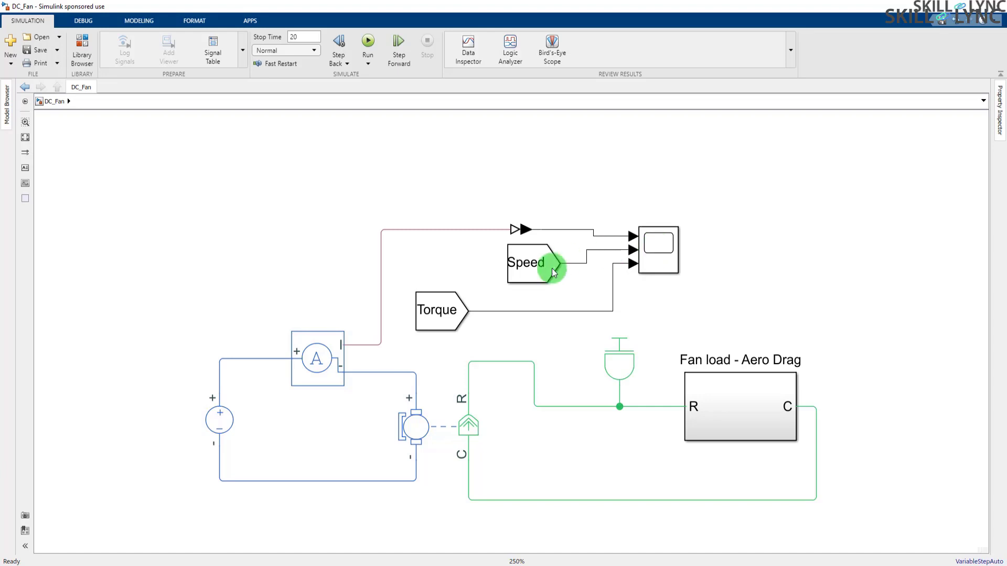
{"action": "left_click_drag", "start_coordinate": [656, 247], "coordinate": [750, 214]}
{"action": "left_click", "coordinate": [827, 227]}
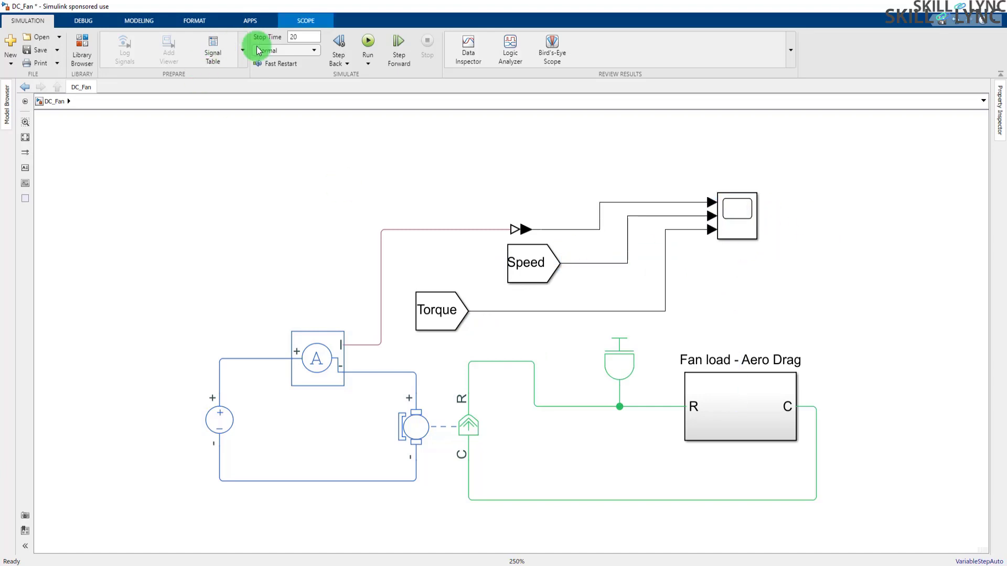
Run the simulation, read the reported error and its block list in the enlarged Diagnostic Viewer, and close the viewer
{"action": "left_click", "coordinate": [368, 43]}
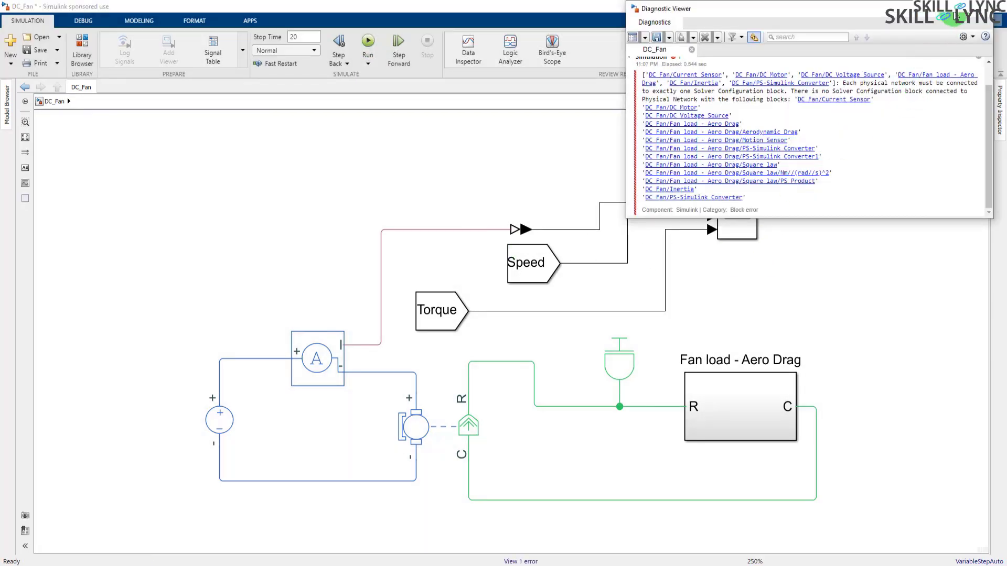
{"action": "left_click", "coordinate": [955, 15]}
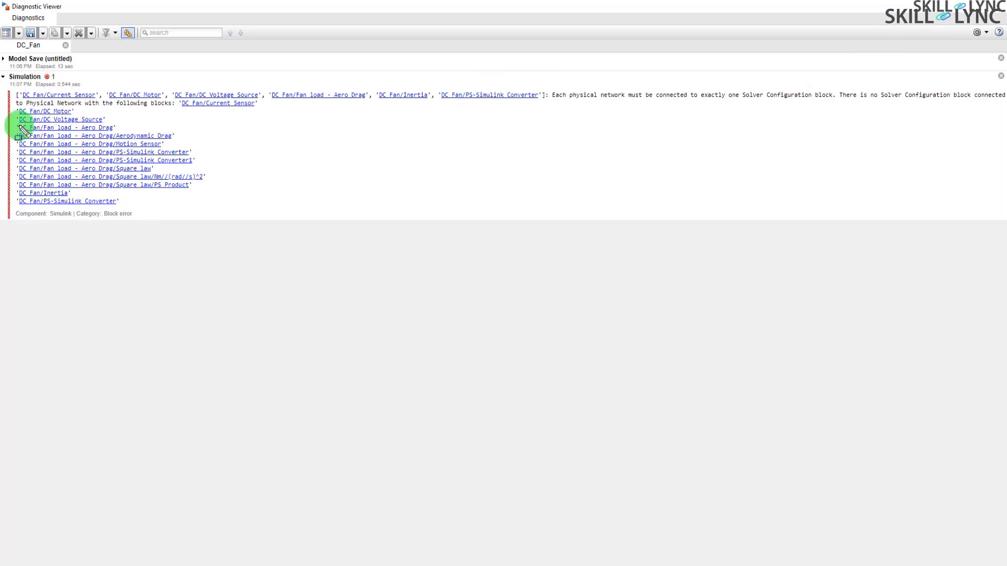
{"action": "left_click_drag", "start_coordinate": [1, 83], "coordinate": [188, 203]}
{"action": "mouse_move", "coordinate": [256, 217]}
{"action": "left_mouse_down"}
{"action": "mouse_move", "coordinate": [421, 247]}
{"action": "mouse_move", "coordinate": [639, 231]}
{"action": "left_mouse_up"}
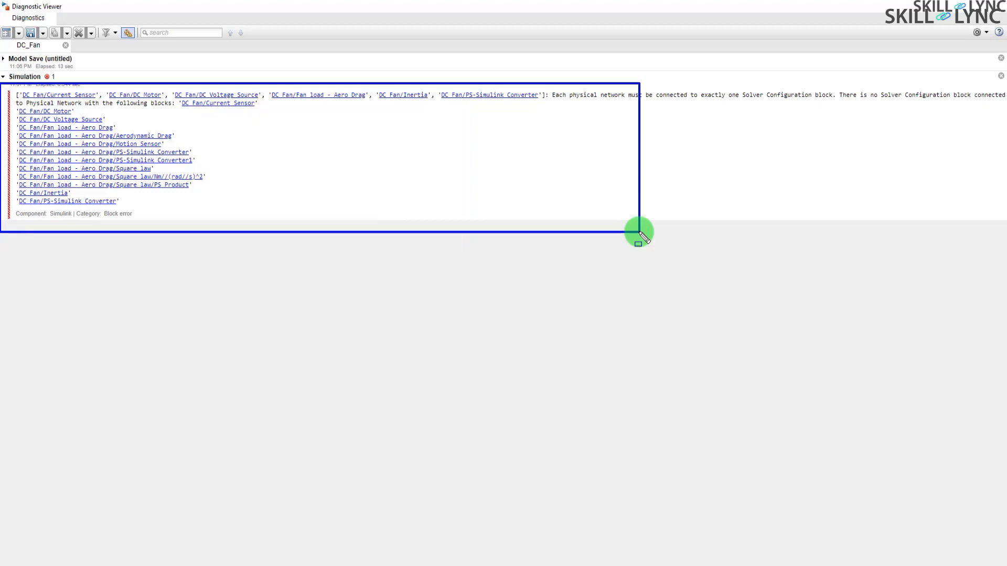
{"action": "left_click_drag", "start_coordinate": [639, 232], "coordinate": [638, 232]}
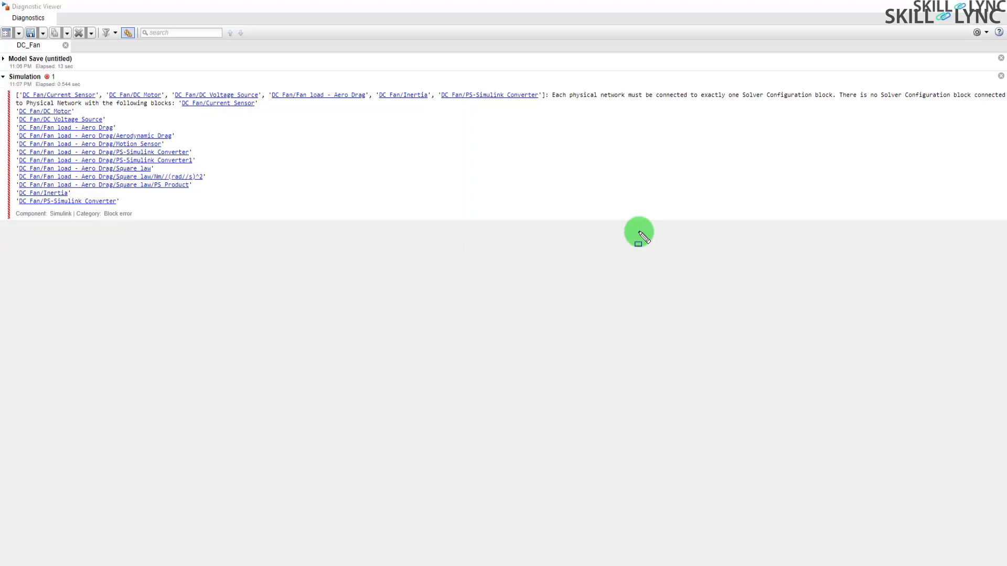
{"action": "left_click", "coordinate": [551, 88]}
{"action": "left_click_drag", "start_coordinate": [602, 115], "coordinate": [1005, 105]}
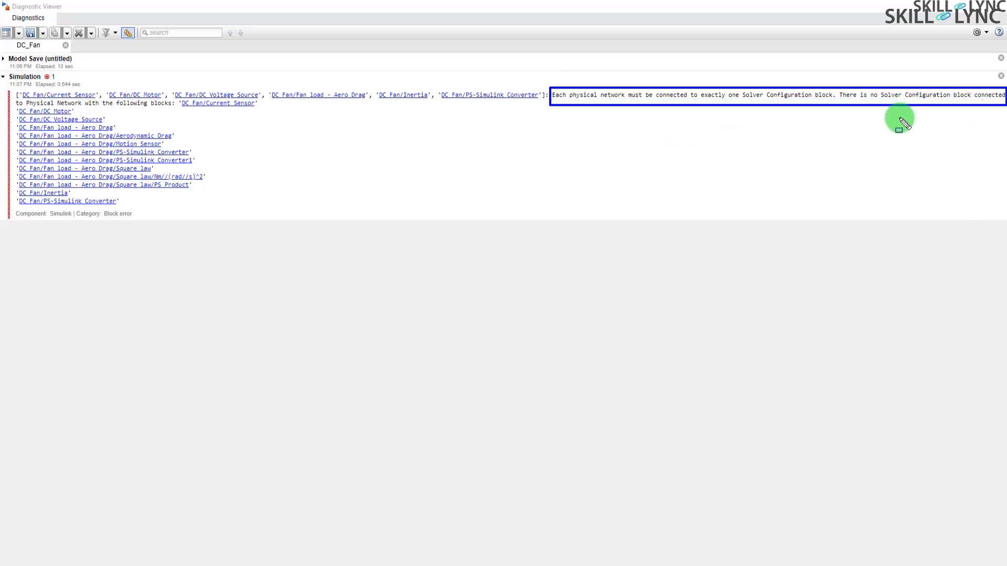
{"action": "key", "text": "Escape"}
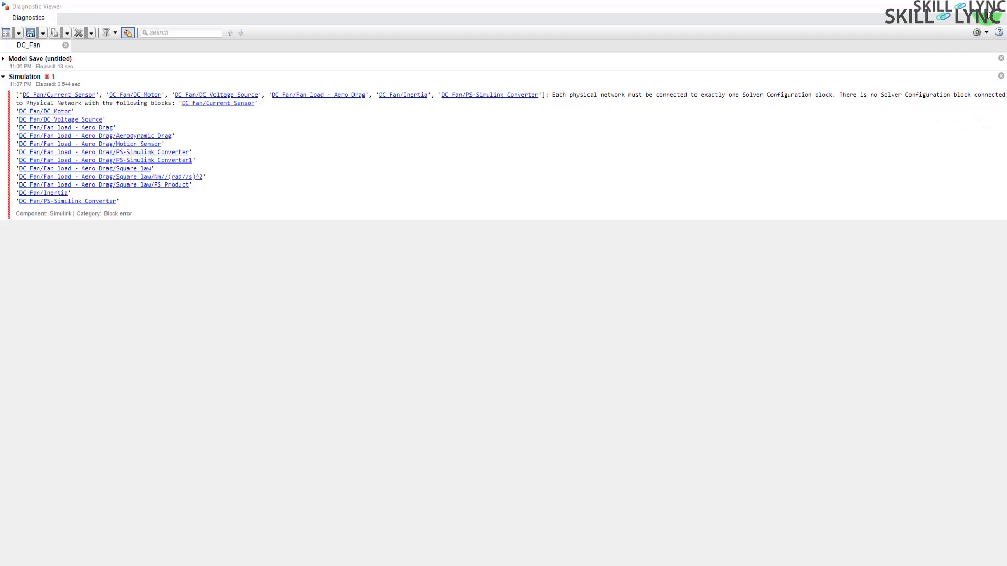
{"action": "left_click", "coordinate": [1002, 5]}
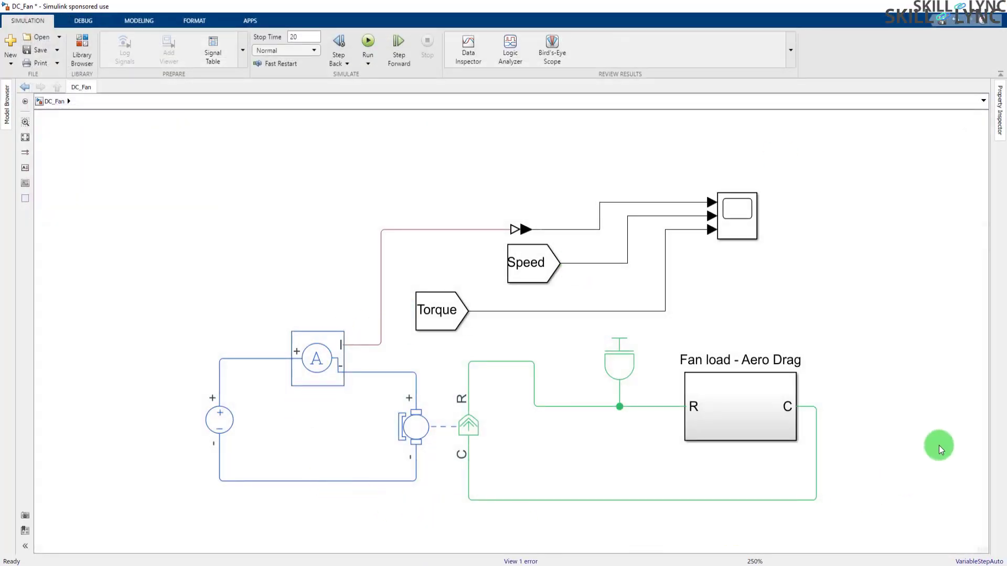
Add a Solver Configuration block below the electrical circuit and connect it to the line joining the source and motor negative terminals
{"action": "scroll", "coordinate": [659, 517], "scroll_direction": "down", "scroll_amount": 1}
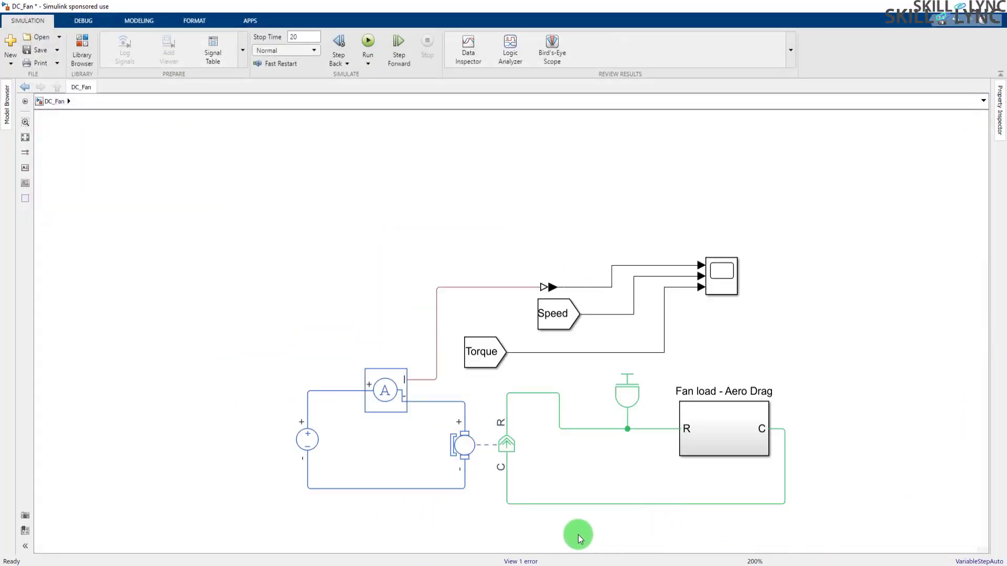
{"action": "scroll", "coordinate": [618, 532], "scroll_direction": "up", "scroll_amount": 2}
{"action": "double_click", "coordinate": [307, 511]}
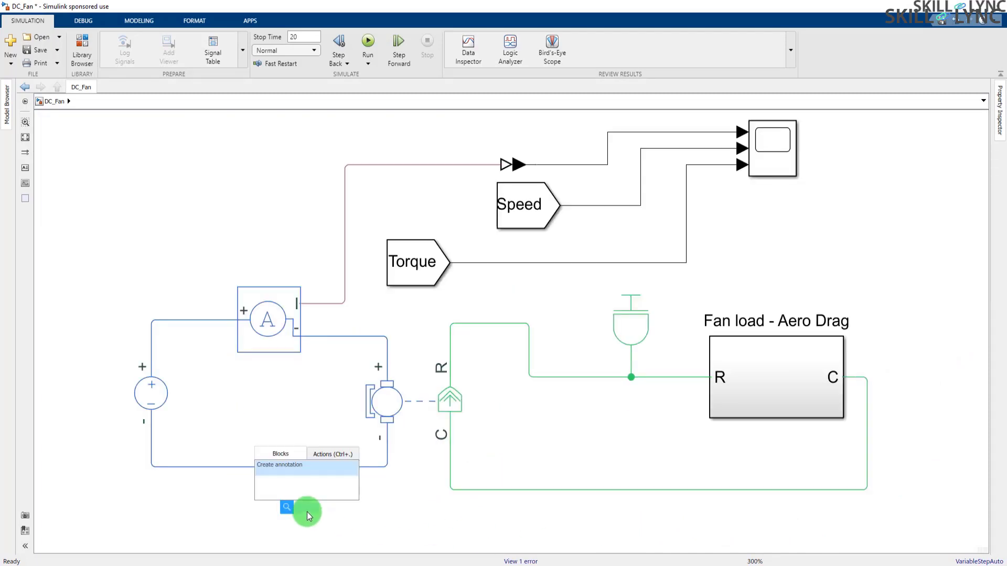
{"action": "type", "text": "solver"}
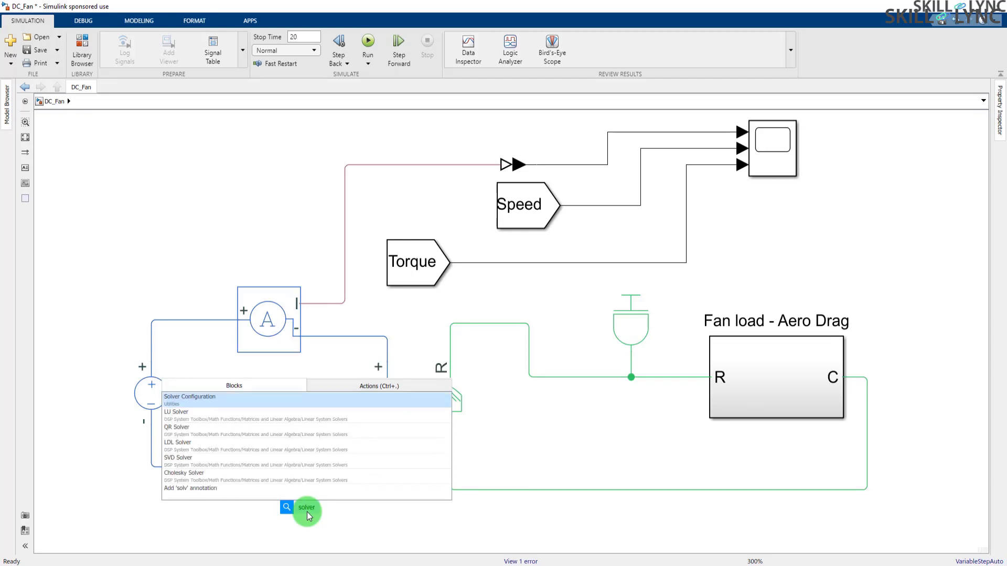
{"action": "key", "text": "Return"}
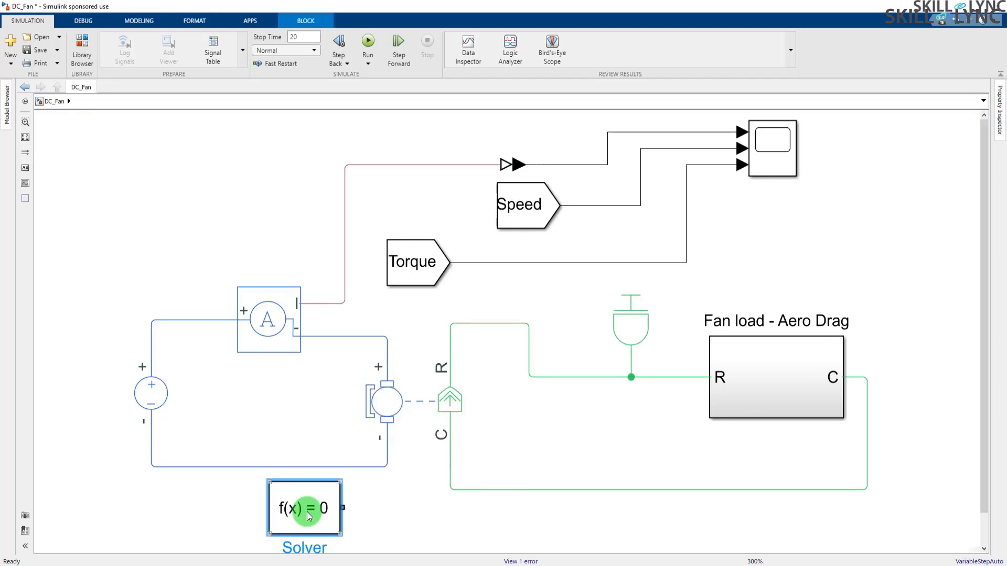
{"action": "mouse_move", "coordinate": [307, 511]}
{"action": "left_mouse_down"}
{"action": "mouse_move", "coordinate": [191, 502]}
{"action": "mouse_move", "coordinate": [243, 517]}
{"action": "mouse_move", "coordinate": [315, 467]}
{"action": "left_mouse_up"}
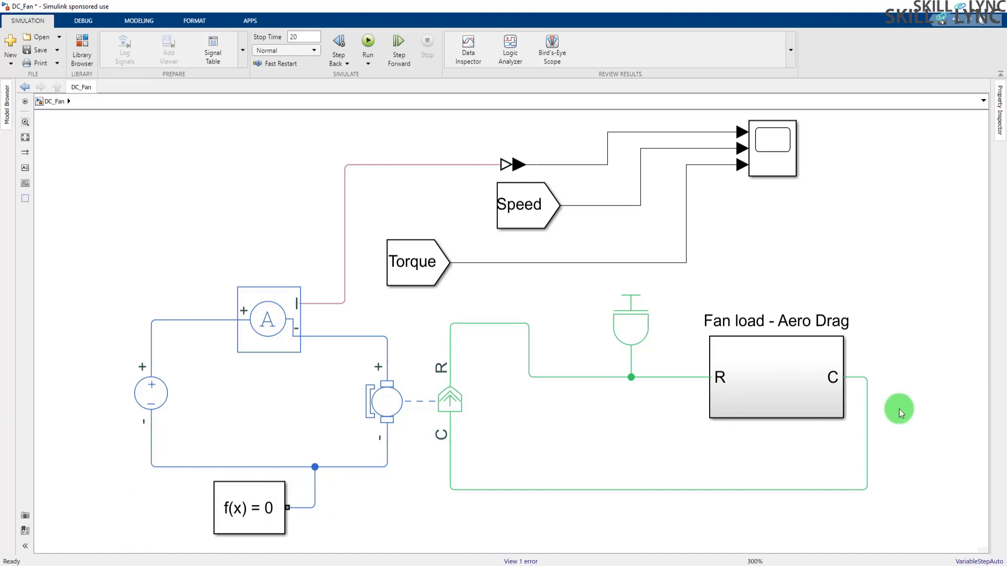
{"action": "scroll", "coordinate": [899, 411], "scroll_direction": "down", "scroll_amount": 1}
{"action": "left_click_drag", "start_coordinate": [346, 497], "coordinate": [360, 495]}
{"action": "left_click", "coordinate": [528, 520]}
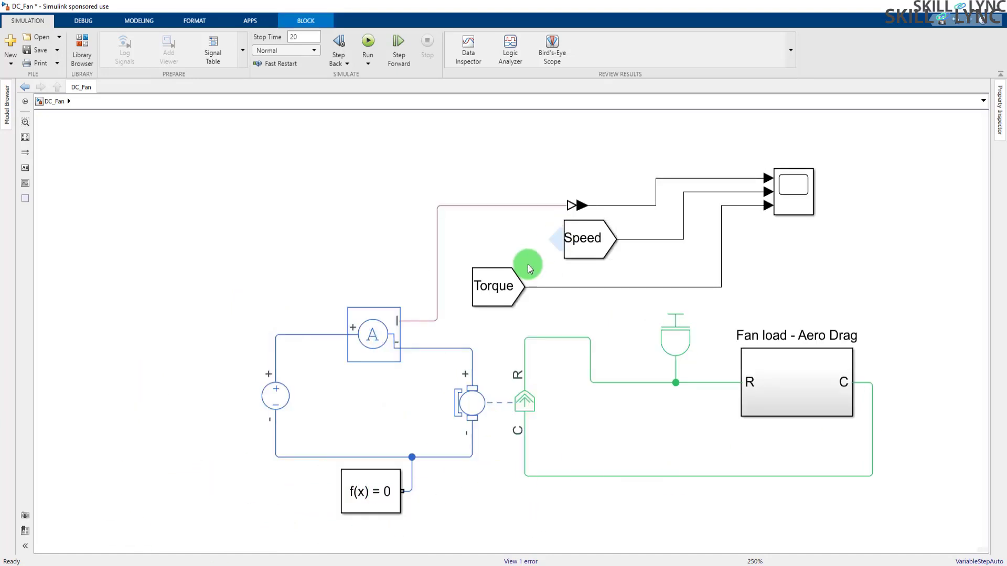
{"action": "left_click", "coordinate": [626, 248]}
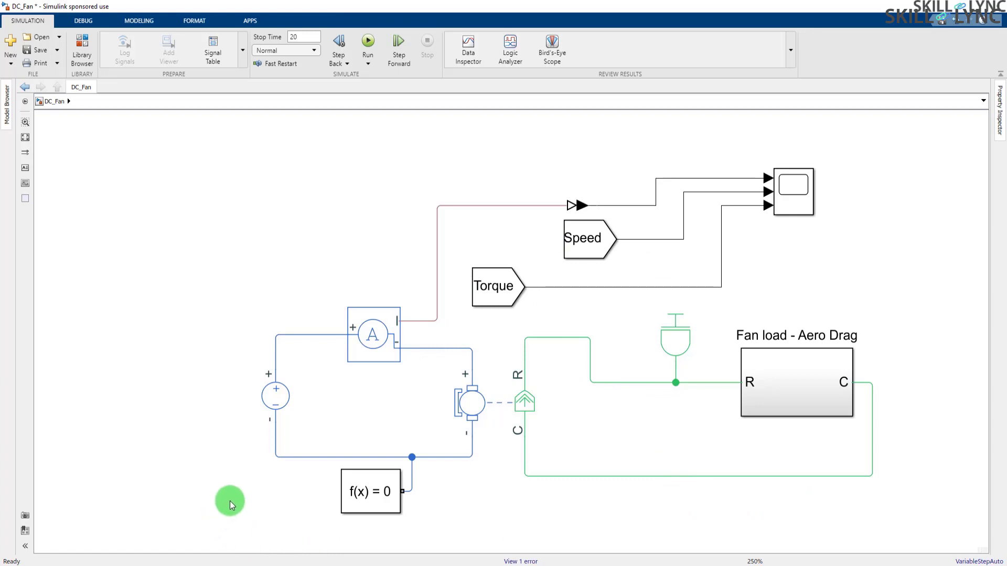
Add a Ground block from Simulink/Sources beside the DC voltage source
{"action": "double_click", "coordinate": [108, 403]}
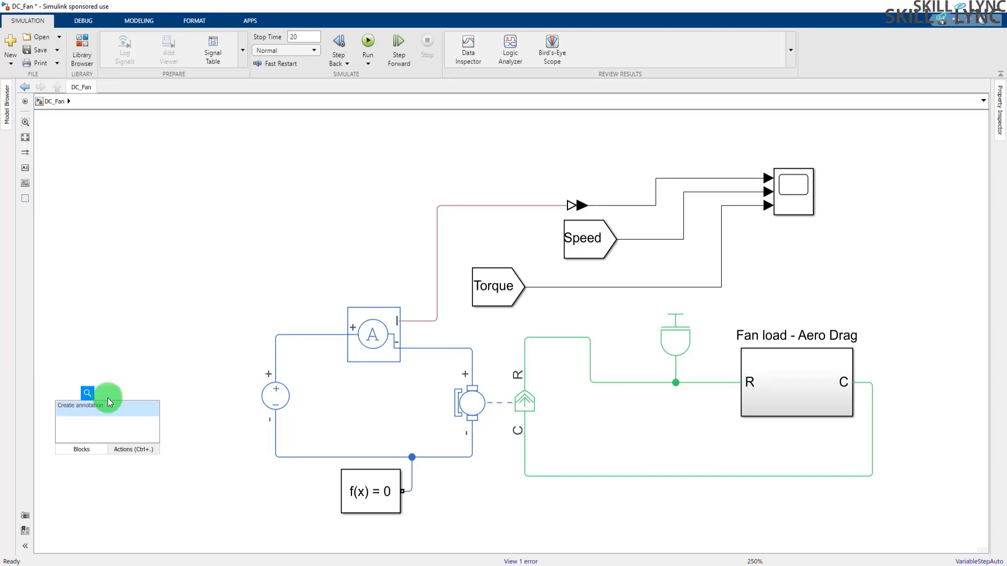
{"action": "type", "text": "ground"}
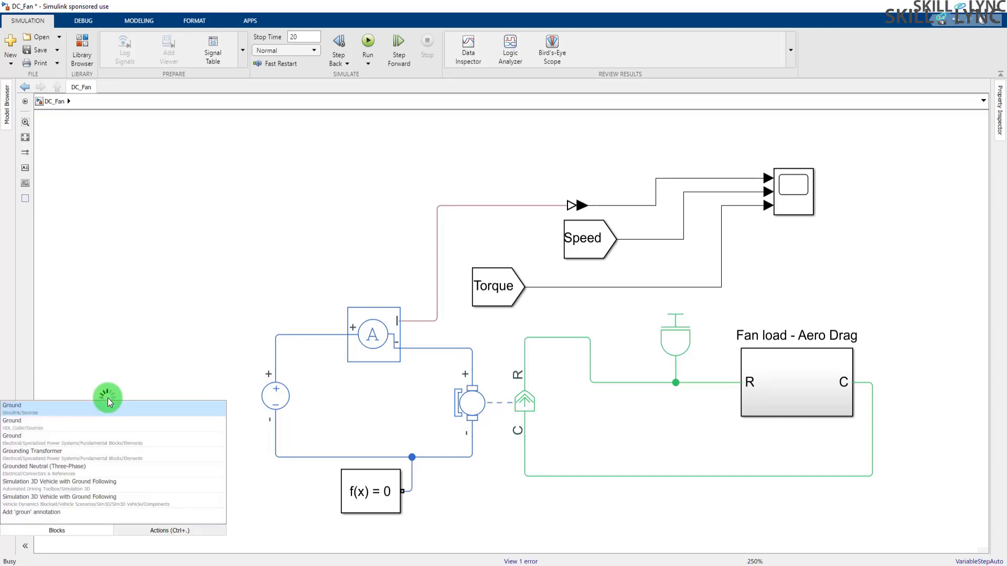
{"action": "key", "text": "Return"}
{"action": "left_click", "coordinate": [108, 394]}
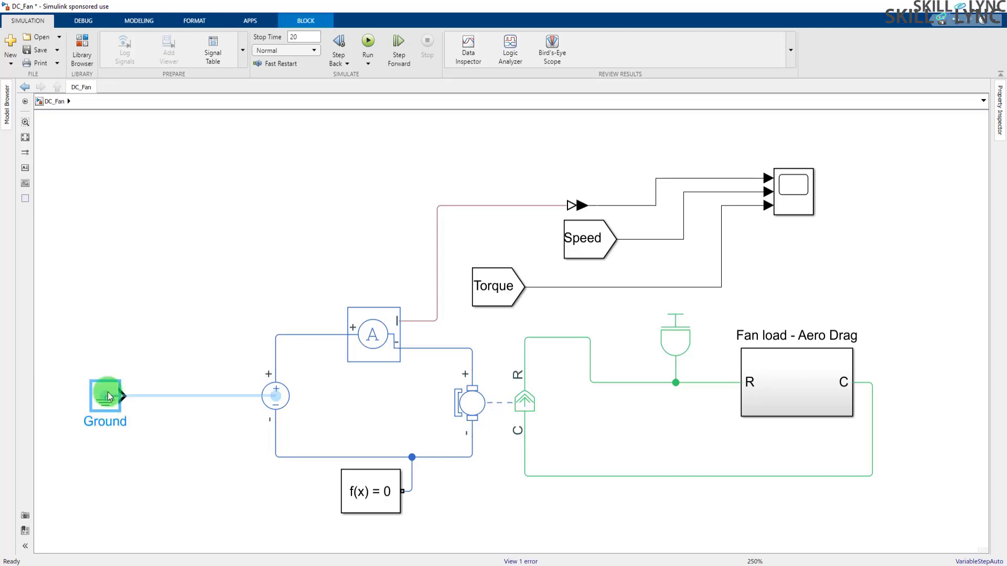
{"action": "left_click", "coordinate": [108, 334]}
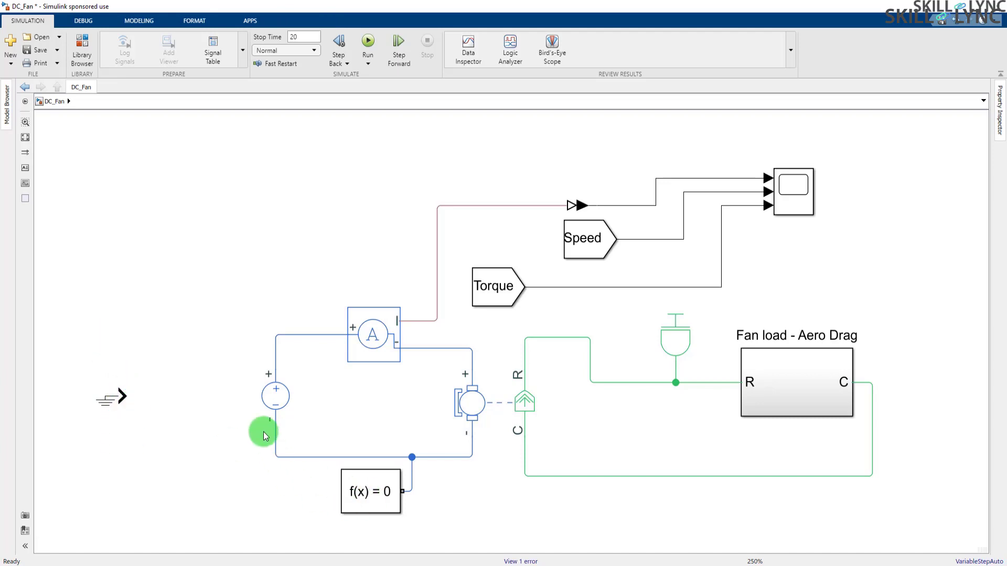
Add the Ground block from Electrical/Specialized Power Systems and place it below the Simulink Ground block
{"action": "double_click", "coordinate": [164, 283]}
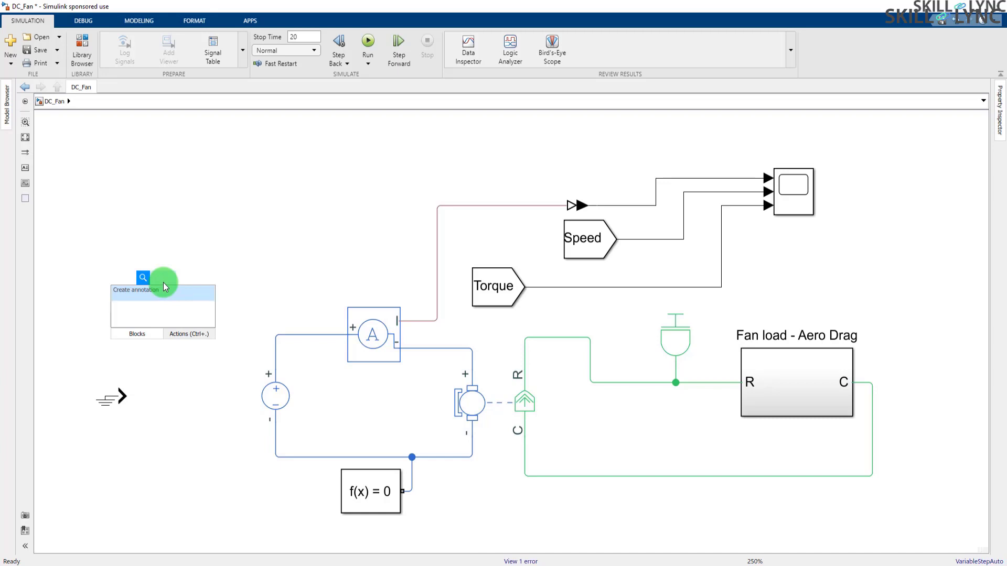
{"action": "type", "text": "grou"}
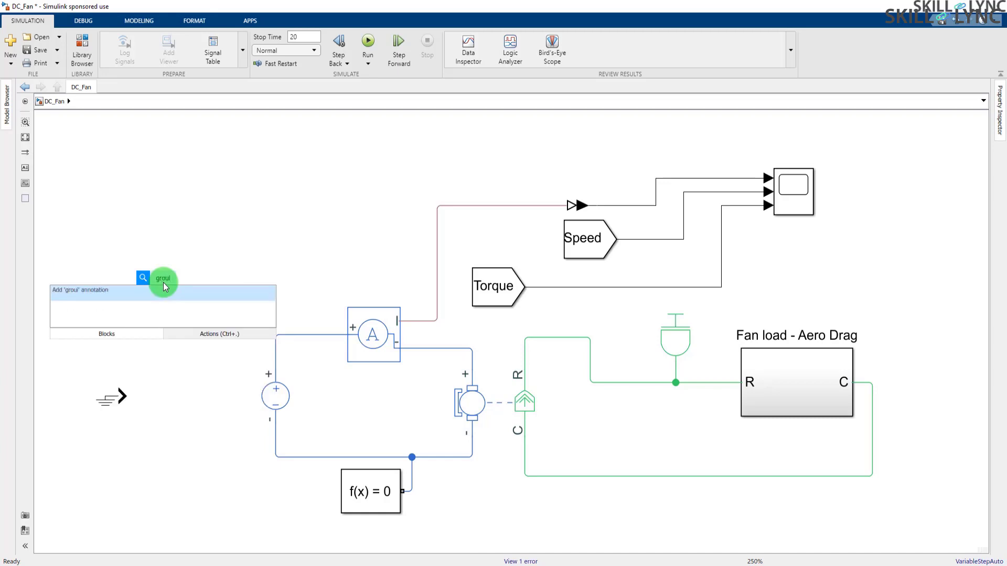
{"action": "key", "text": "BackSpace"}
{"action": "type", "text": "und"}
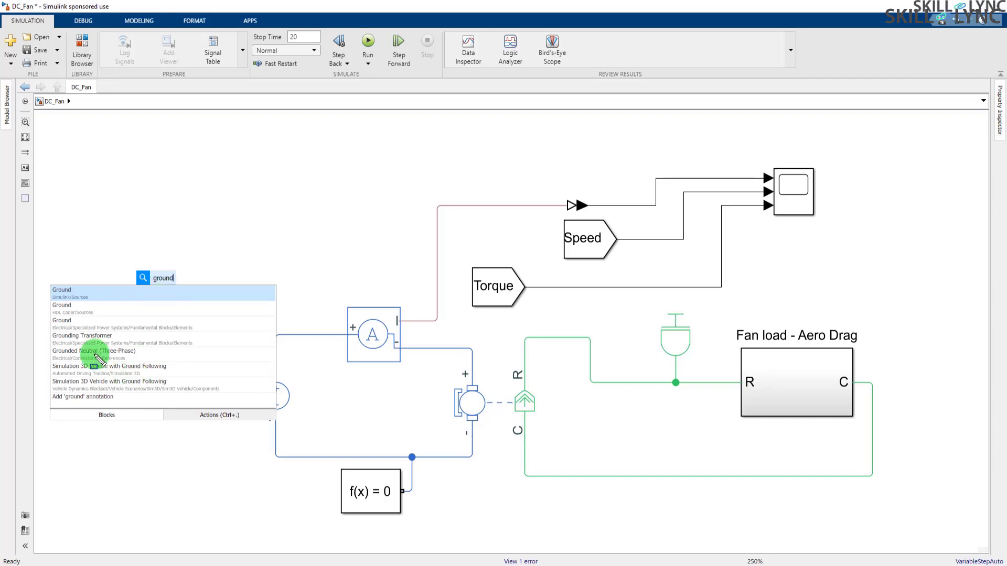
{"action": "mouse_move", "coordinate": [42, 315]}
{"action": "left_mouse_down"}
{"action": "mouse_move", "coordinate": [139, 337]}
{"action": "mouse_move", "coordinate": [220, 344]}
{"action": "mouse_move", "coordinate": [238, 335]}
{"action": "left_mouse_up"}
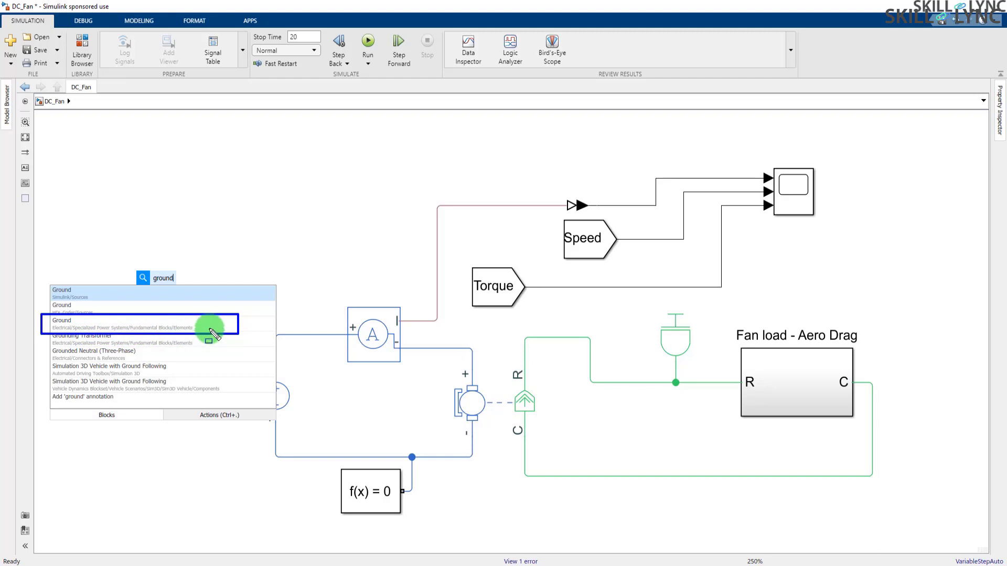
{"action": "left_click", "coordinate": [93, 322]}
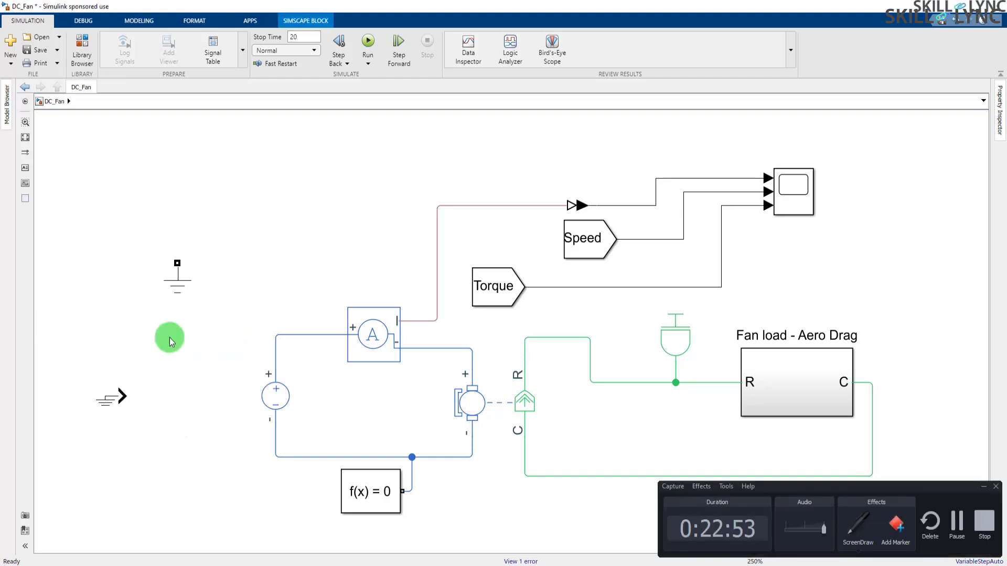
{"action": "mouse_move", "coordinate": [177, 285]}
{"action": "left_mouse_down"}
{"action": "mouse_move", "coordinate": [173, 344]}
{"action": "mouse_move", "coordinate": [135, 420]}
{"action": "mouse_move", "coordinate": [88, 459]}
{"action": "left_mouse_up"}
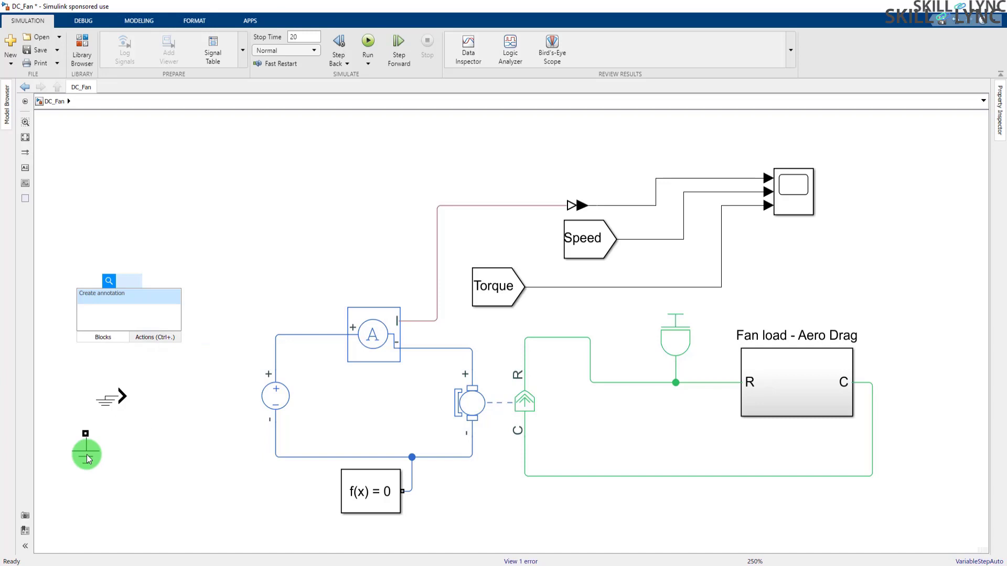
Add the Foundation Library Electrical Reference block above the two ground blocks
{"action": "type", "text": "elec"}
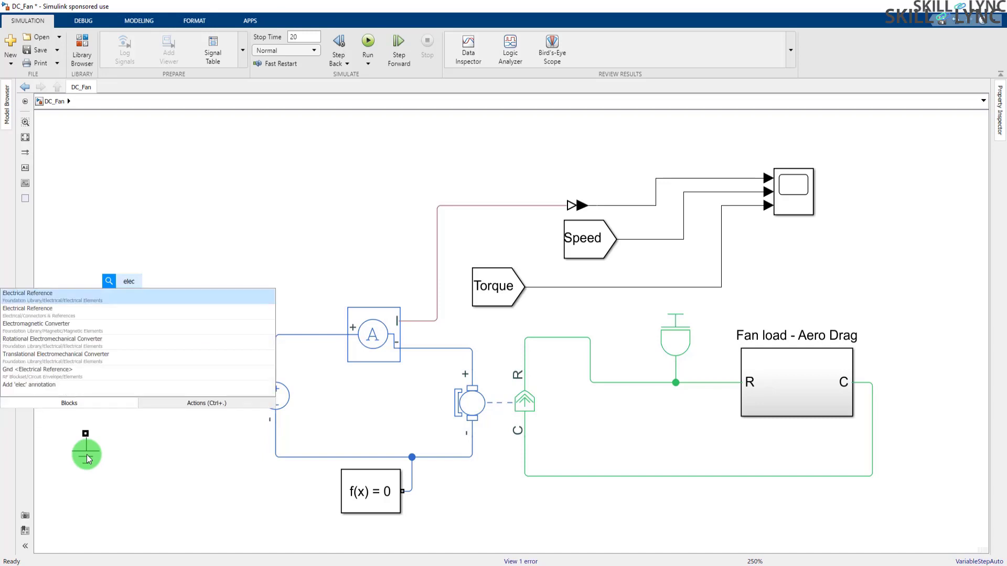
{"action": "key", "text": "Return"}
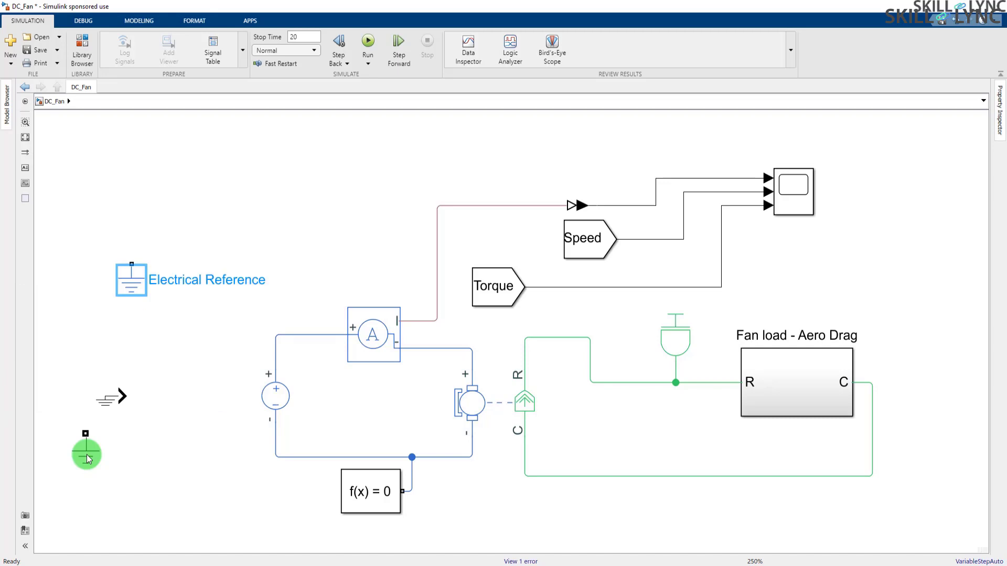
Connect the Electrical Reference block to the line at the DC voltage source's negative terminal and position it just below the circuit
{"action": "left_click_drag", "start_coordinate": [136, 281], "coordinate": [276, 452]}
{"action": "left_click", "coordinate": [288, 487]}
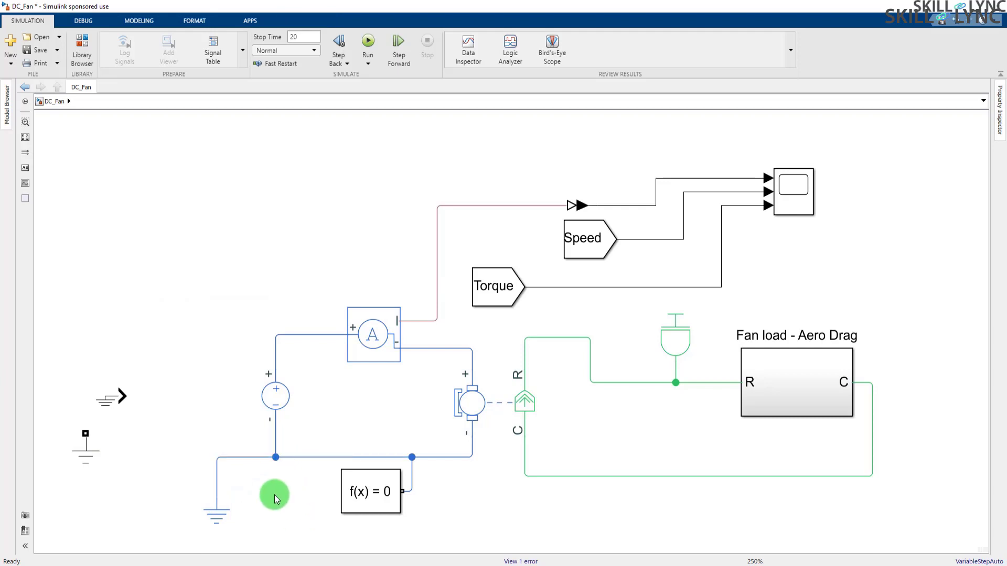
{"action": "left_click_drag", "start_coordinate": [219, 510], "coordinate": [234, 500]}
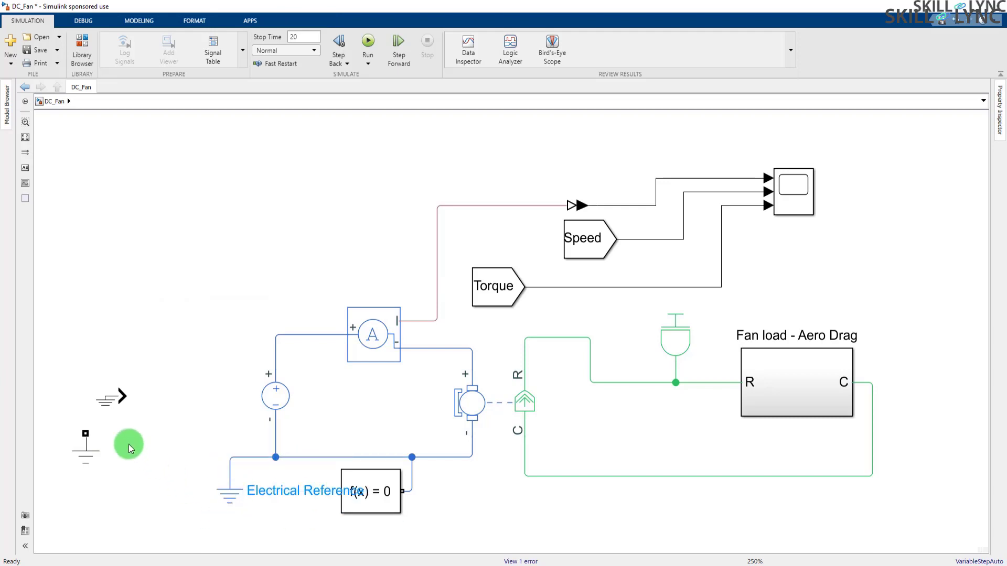
Move the two unconnected Ground blocks closer to the electrical circuit
{"action": "left_click", "coordinate": [84, 446]}
{"action": "left_click_drag", "start_coordinate": [124, 468], "coordinate": [167, 495]}
{"action": "left_click", "coordinate": [169, 424]}
{"action": "left_click_drag", "start_coordinate": [118, 406], "coordinate": [151, 395]}
{"action": "scroll", "coordinate": [81, 390], "scroll_direction": "up", "scroll_amount": 1}
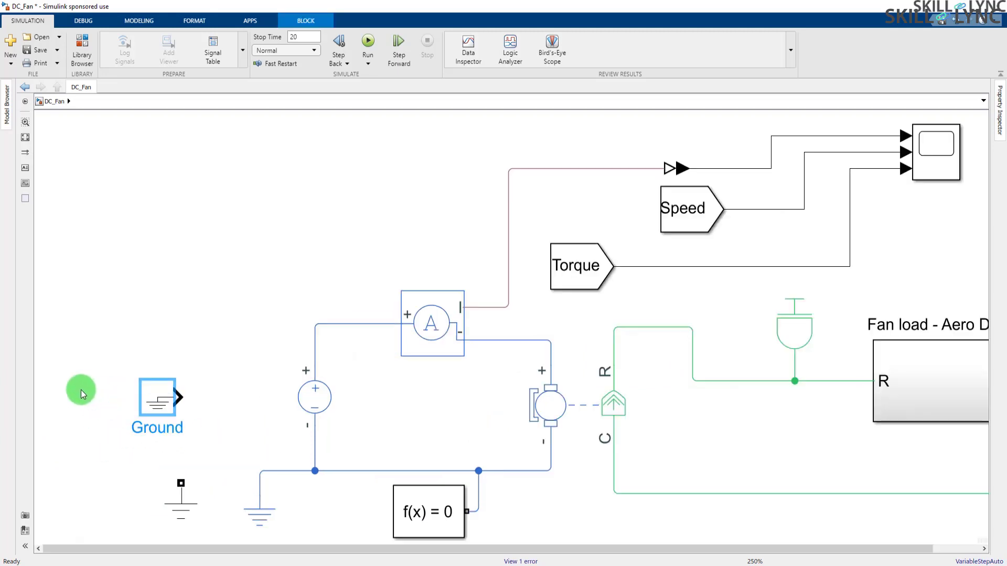
{"action": "left_click", "coordinate": [90, 379]}
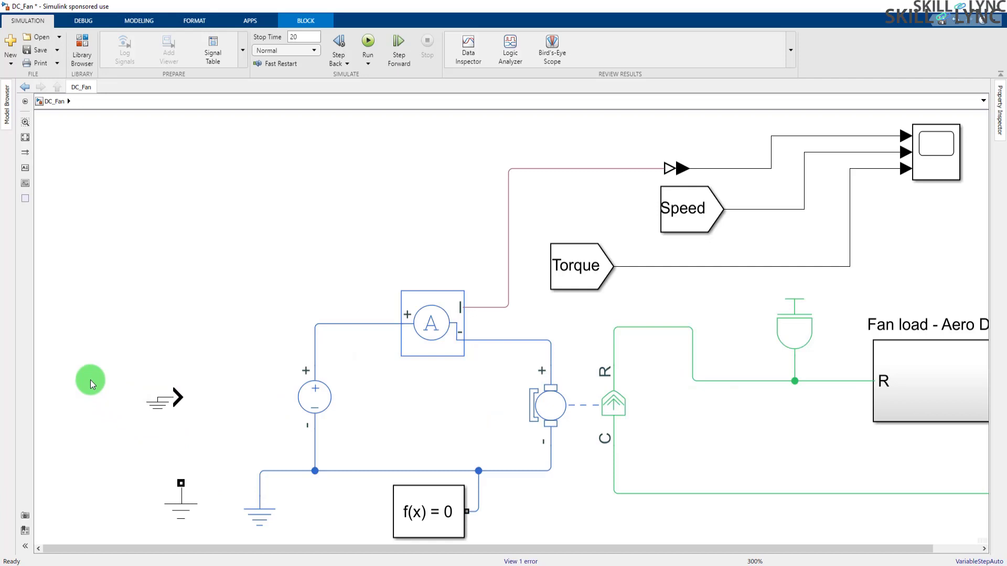
{"action": "scroll", "coordinate": [210, 450], "scroll_direction": "down", "scroll_amount": 1}
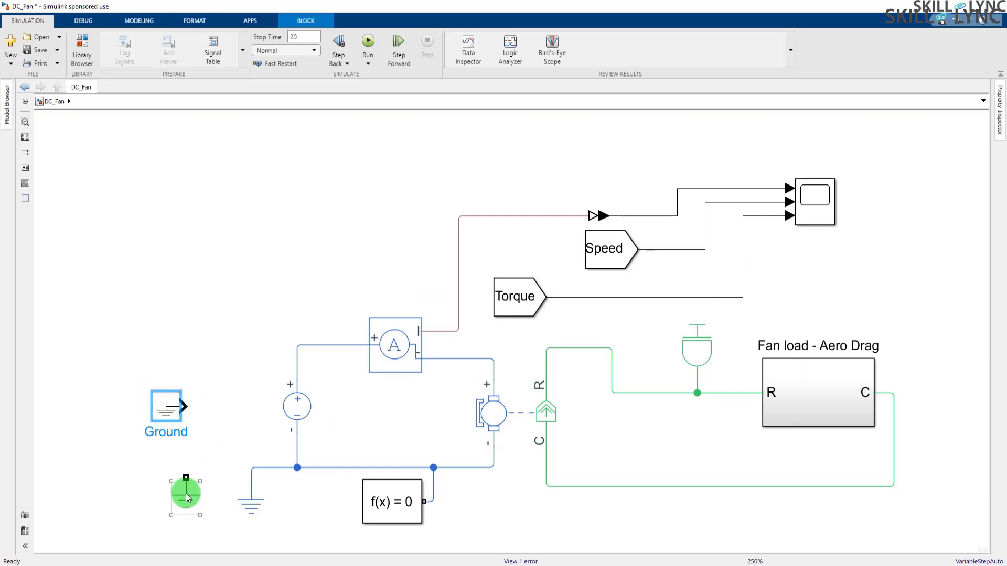
Delete the two unconnected Ground blocks beside the DC voltage source
{"action": "left_click_drag", "start_coordinate": [186, 493], "coordinate": [121, 346]}
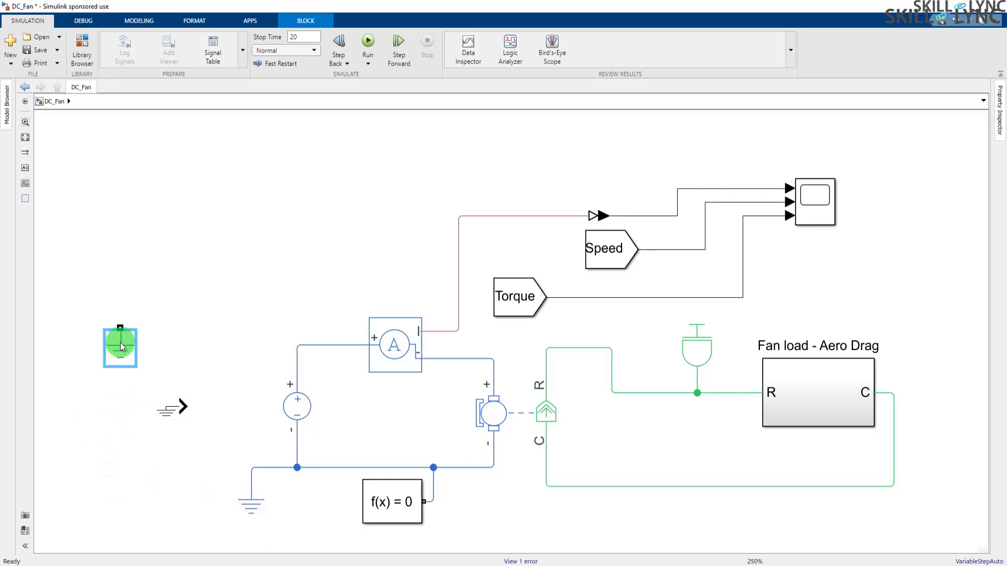
{"action": "left_click_drag", "start_coordinate": [214, 446], "coordinate": [84, 300]}
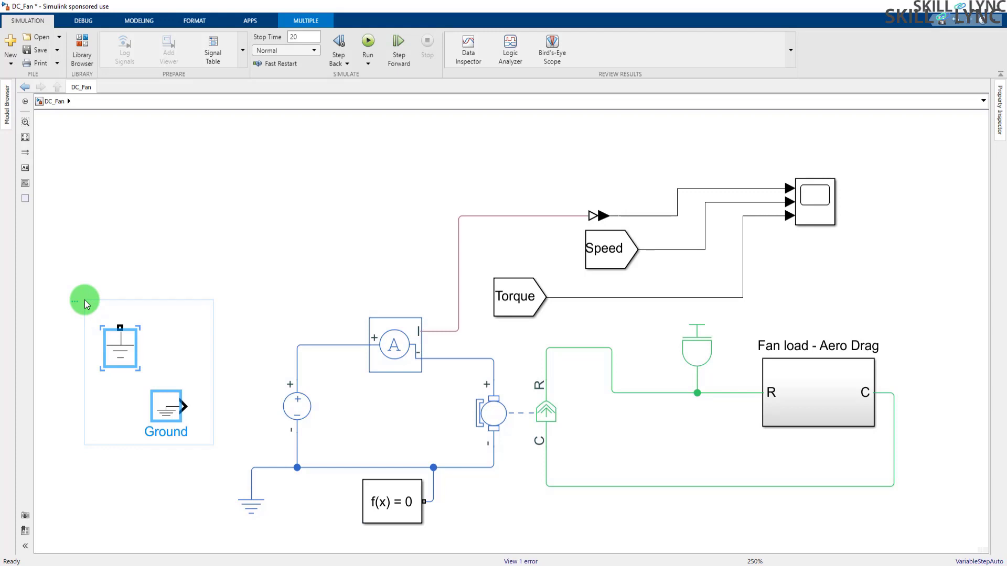
{"action": "key", "text": "Delete"}
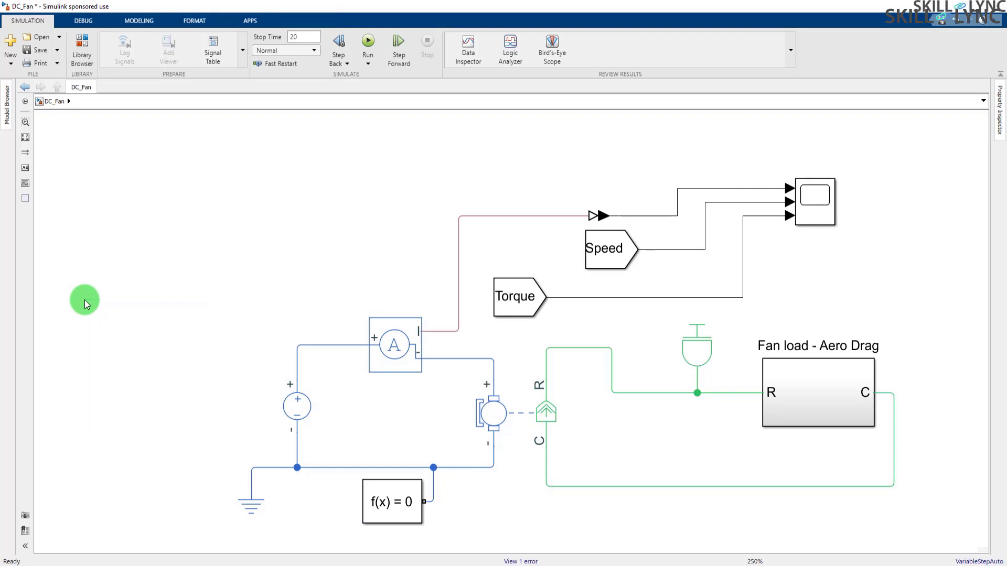
Add a Mechanical Rotational Reference block below the mechanical circuit and connect it to the line joining the motor and fan load C ports
{"action": "double_click", "coordinate": [619, 514]}
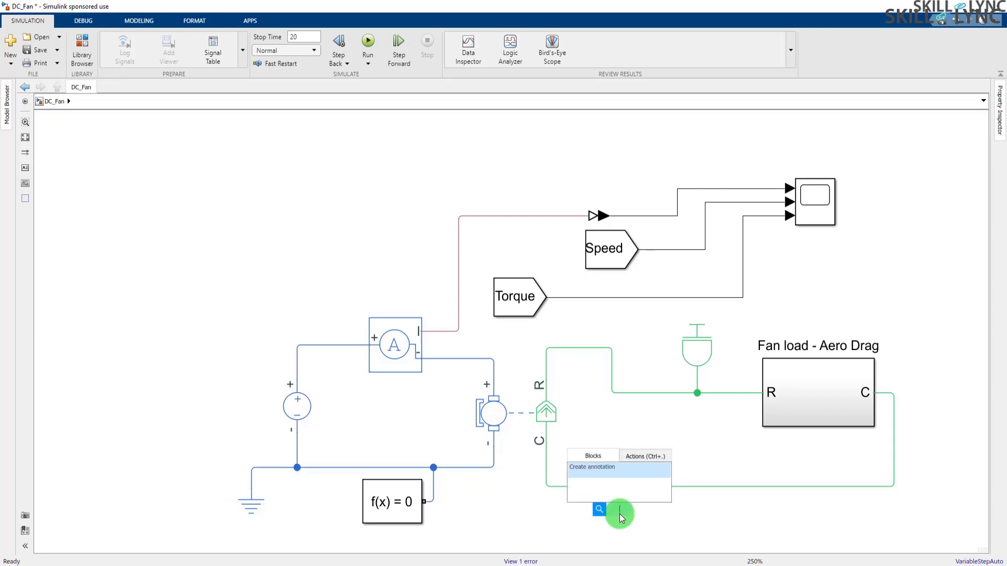
{"action": "type", "text": "r"}
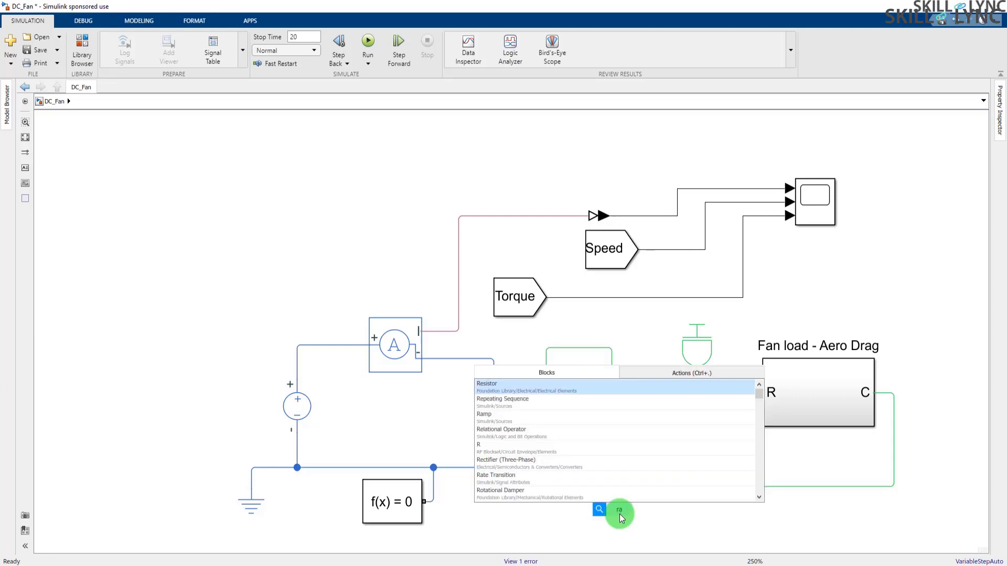
{"action": "type", "text": "ota"}
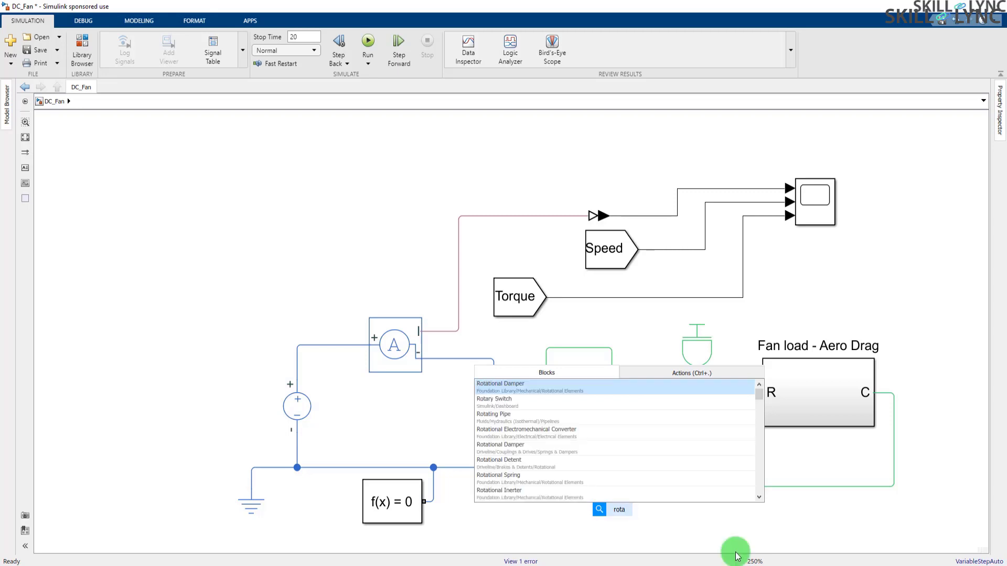
{"action": "type", "text": "tional re"}
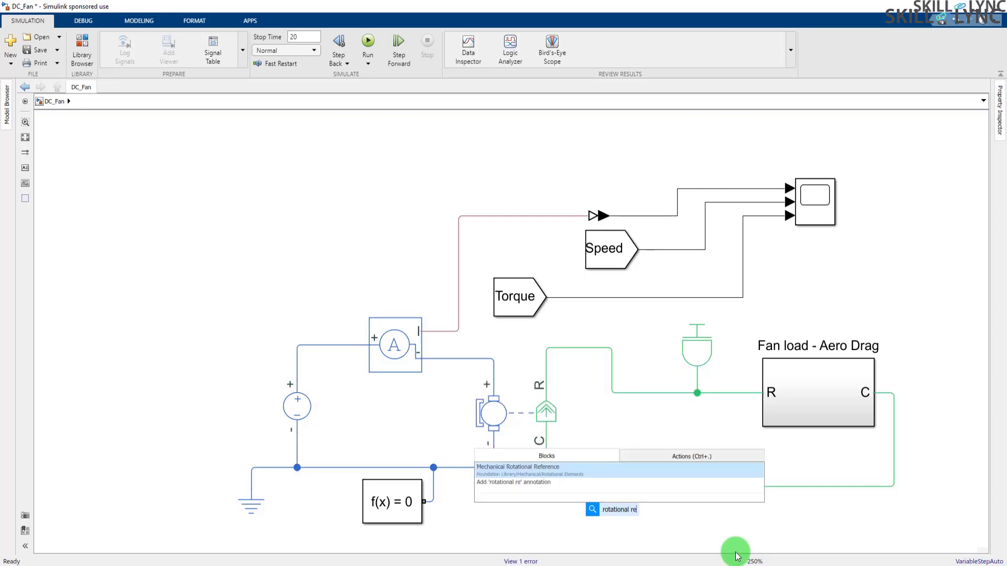
{"action": "key", "text": "Return"}
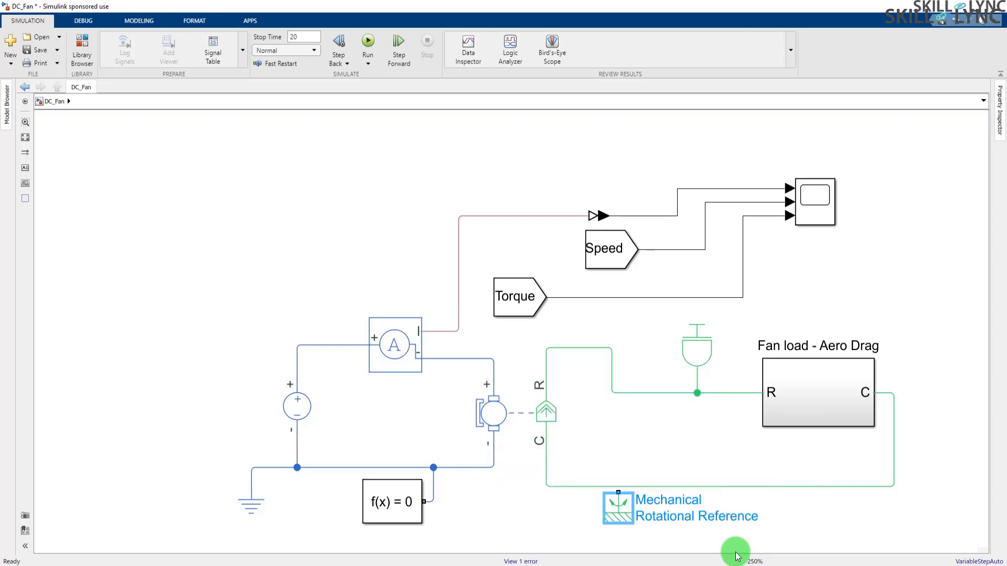
{"action": "left_click_drag", "start_coordinate": [618, 492], "coordinate": [617, 488]}
{"action": "left_click", "coordinate": [681, 485]}
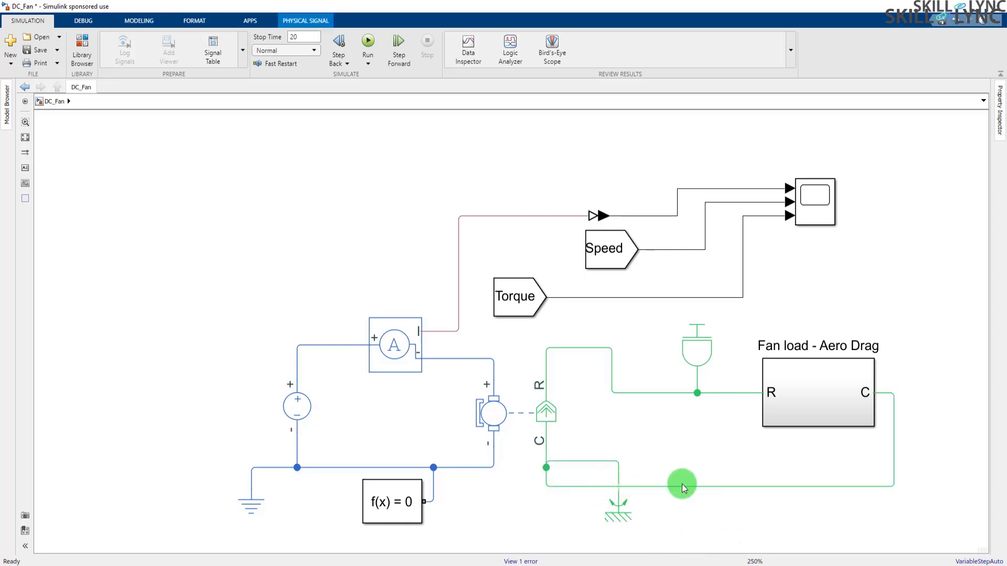
Shift the current sensor slightly toward the voltage source and move the Scope slightly up and closer to the Speed and Torque blocks
{"action": "scroll", "coordinate": [917, 308], "scroll_direction": "down", "scroll_amount": 1}
{"action": "left_click", "coordinate": [914, 318]}
{"action": "scroll", "coordinate": [947, 395], "scroll_direction": "up", "scroll_amount": 1}
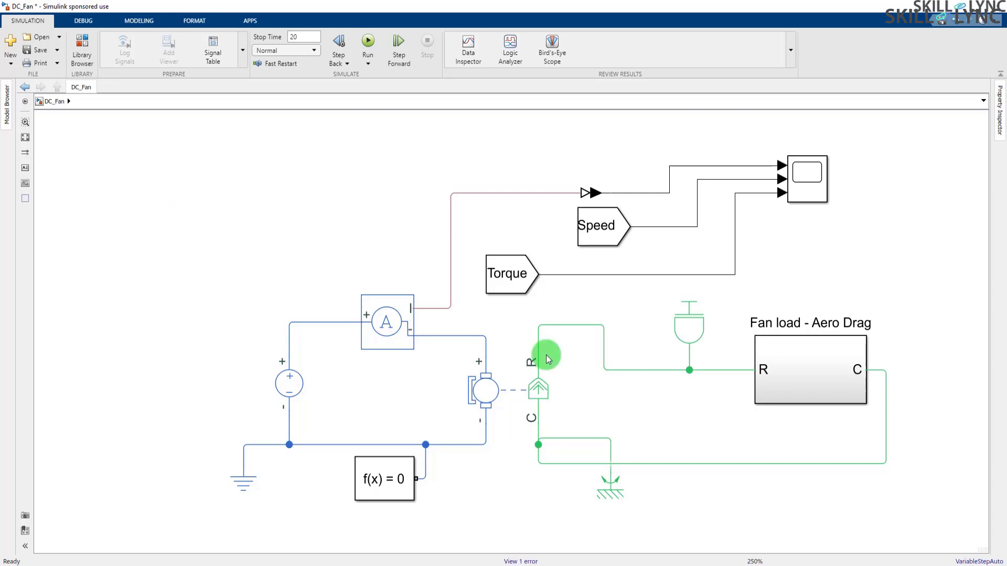
{"action": "left_click", "coordinate": [694, 339]}
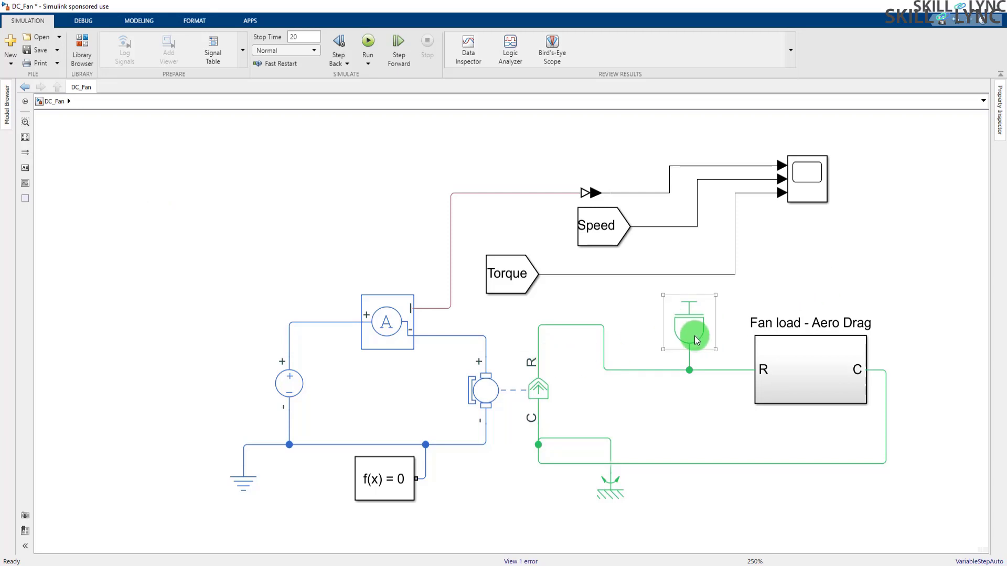
{"action": "left_click_drag", "start_coordinate": [387, 316], "coordinate": [367, 313]}
{"action": "left_click", "coordinate": [719, 337]}
{"action": "left_click", "coordinate": [688, 329]}
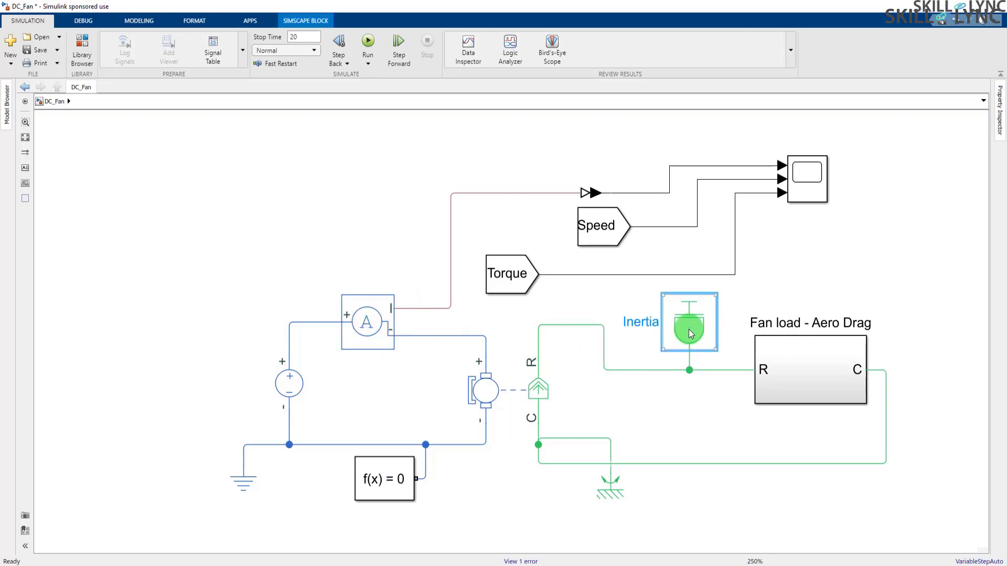
{"action": "left_click", "coordinate": [867, 274]}
{"action": "left_click_drag", "start_coordinate": [804, 173], "coordinate": [776, 163]}
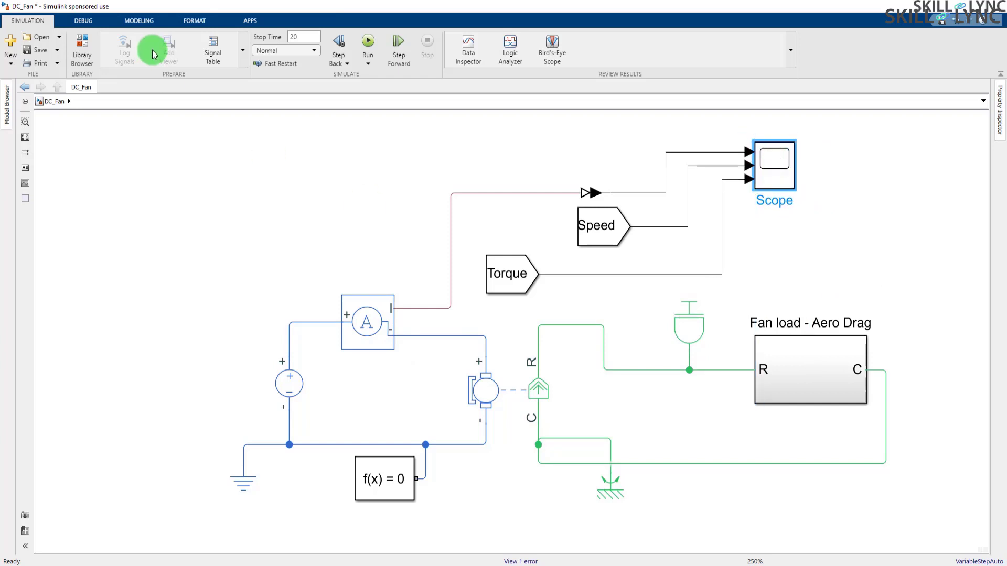
Try to auto-arrange the DC_Fan diagram and dismiss the automated layout suggestion
{"action": "left_click", "coordinate": [197, 23]}
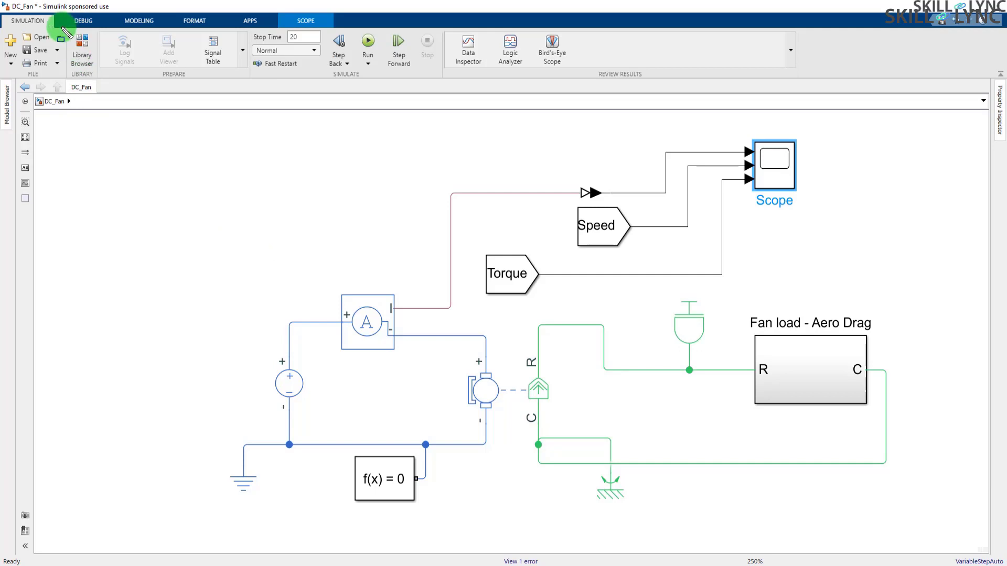
{"action": "left_click_drag", "start_coordinate": [58, 29], "coordinate": [90, 58]}
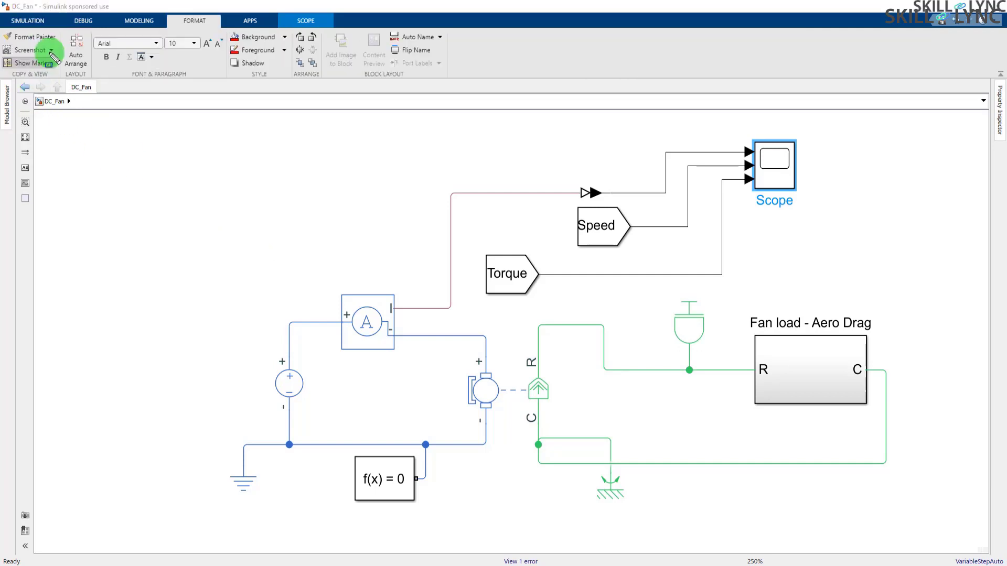
{"action": "mouse_move", "coordinate": [53, 30]}
{"action": "left_mouse_down"}
{"action": "mouse_move", "coordinate": [82, 42]}
{"action": "mouse_move", "coordinate": [101, 90]}
{"action": "left_mouse_up"}
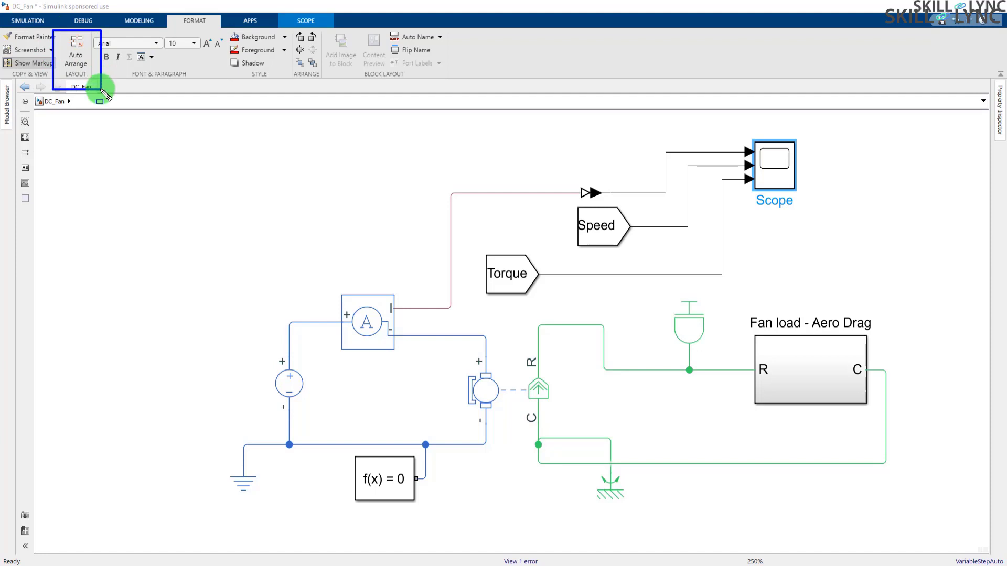
{"action": "left_click", "coordinate": [74, 44]}
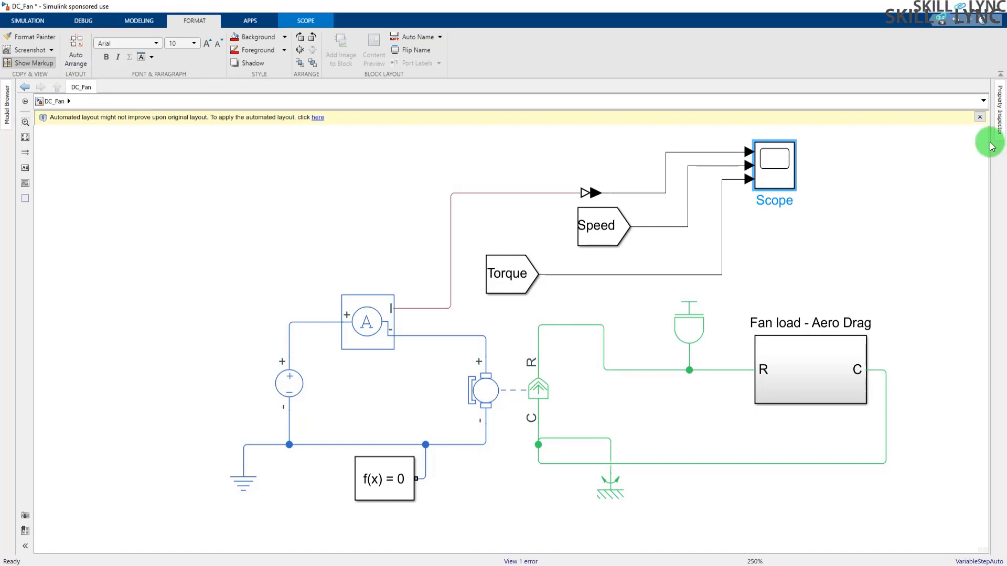
{"action": "left_click", "coordinate": [979, 117]}
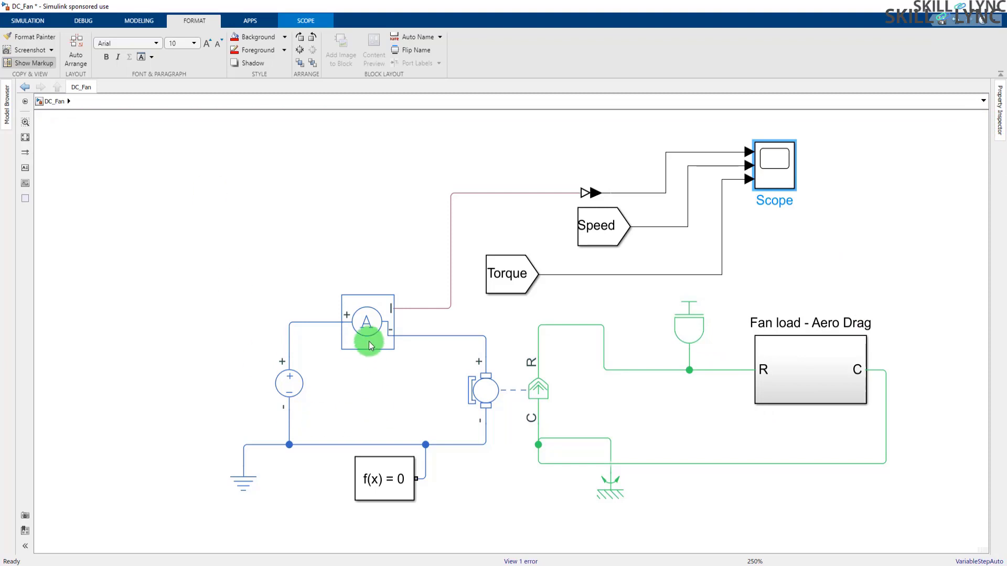
Displace the current sensor, Speed, Torque and Fan load - Aero Drag blocks, and auto-arrange the diagram
{"action": "left_click_drag", "start_coordinate": [369, 341], "coordinate": [382, 342]}
{"action": "left_click", "coordinate": [341, 259]}
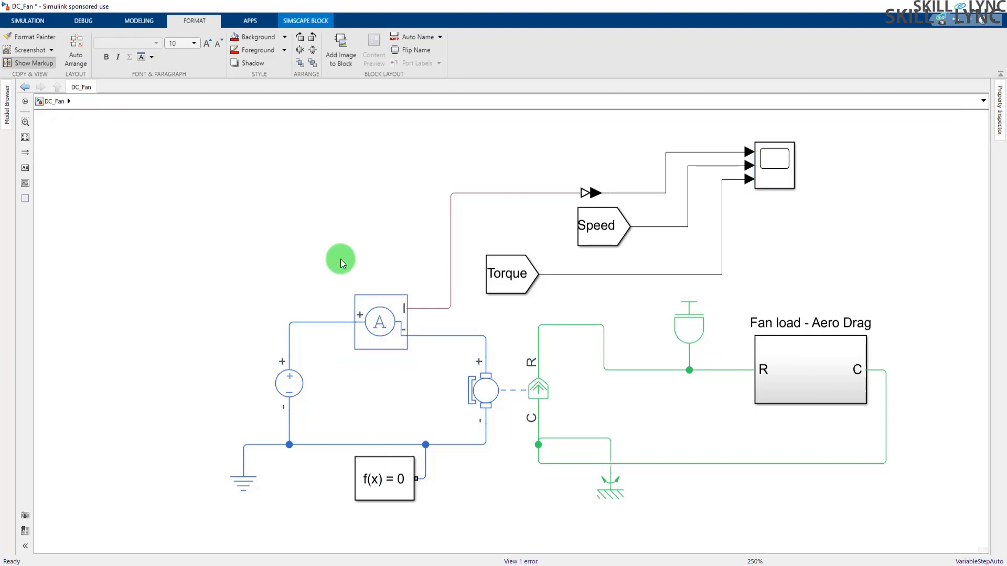
{"action": "left_click", "coordinate": [601, 237]}
{"action": "left_click_drag", "start_coordinate": [600, 236], "coordinate": [555, 153]}
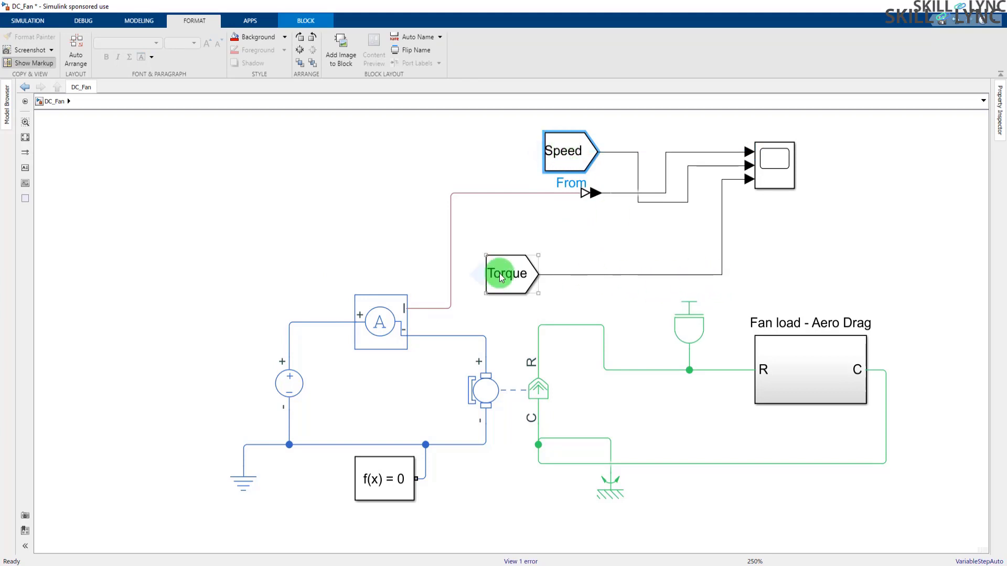
{"action": "left_click_drag", "start_coordinate": [520, 273], "coordinate": [698, 124]}
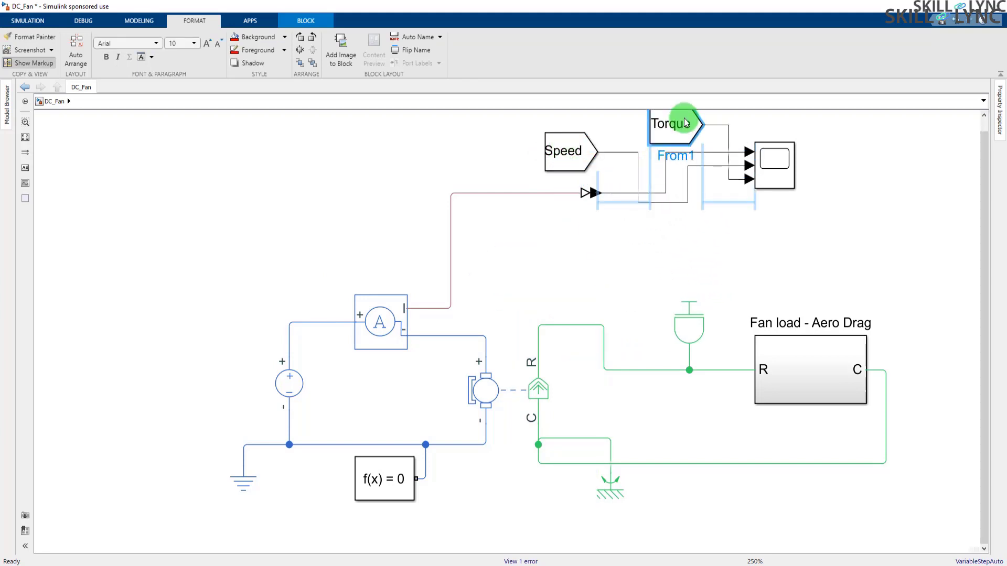
{"action": "left_click_drag", "start_coordinate": [797, 377], "coordinate": [762, 294]}
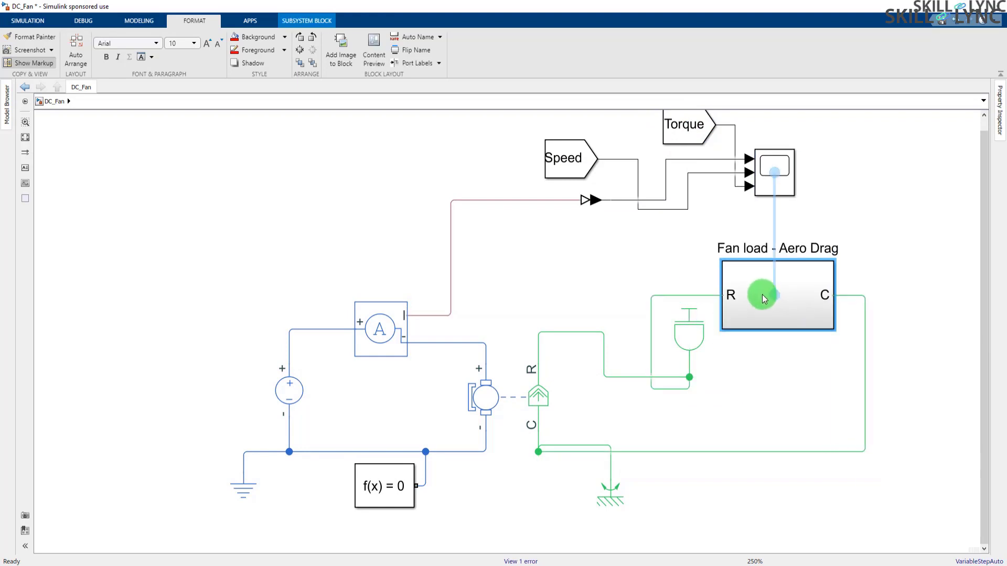
{"action": "left_click", "coordinate": [756, 404]}
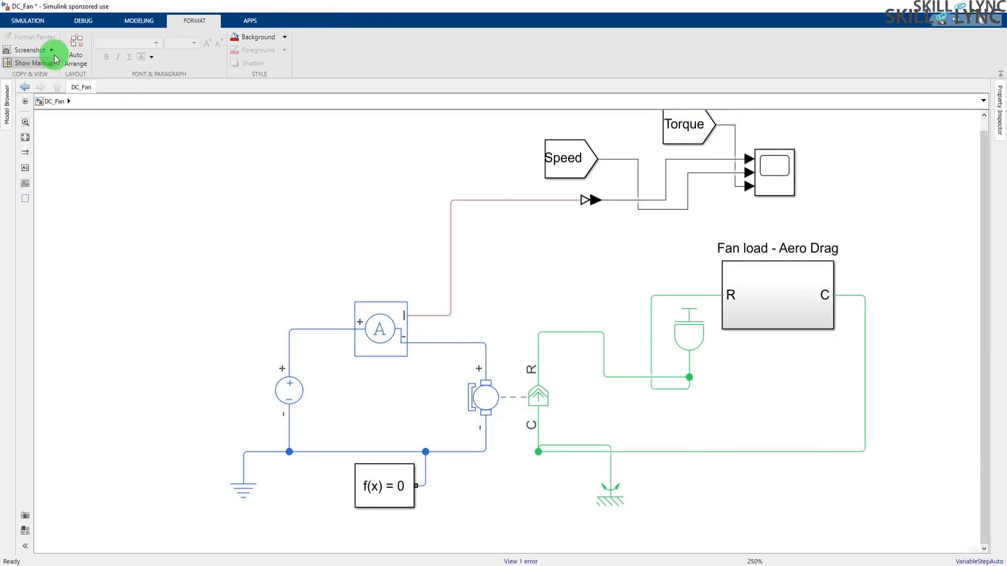
{"action": "left_click", "coordinate": [78, 48]}
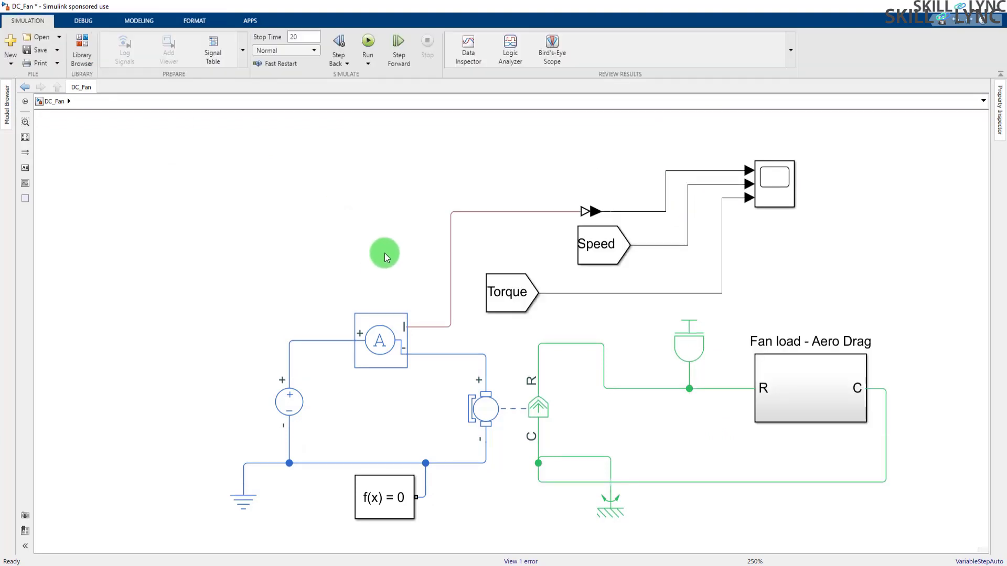
Run the DC_Fan simulation
{"action": "left_click", "coordinate": [367, 41]}
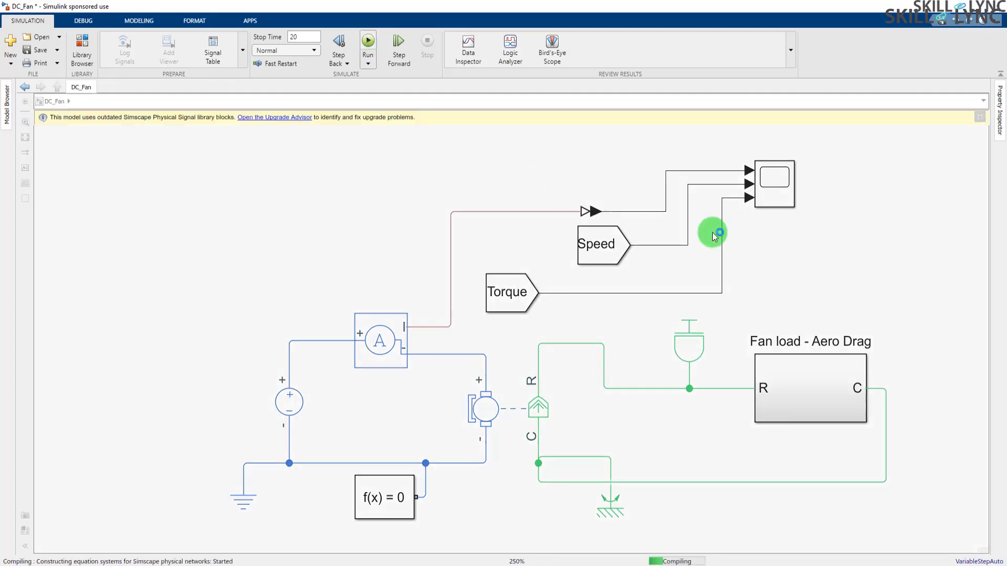